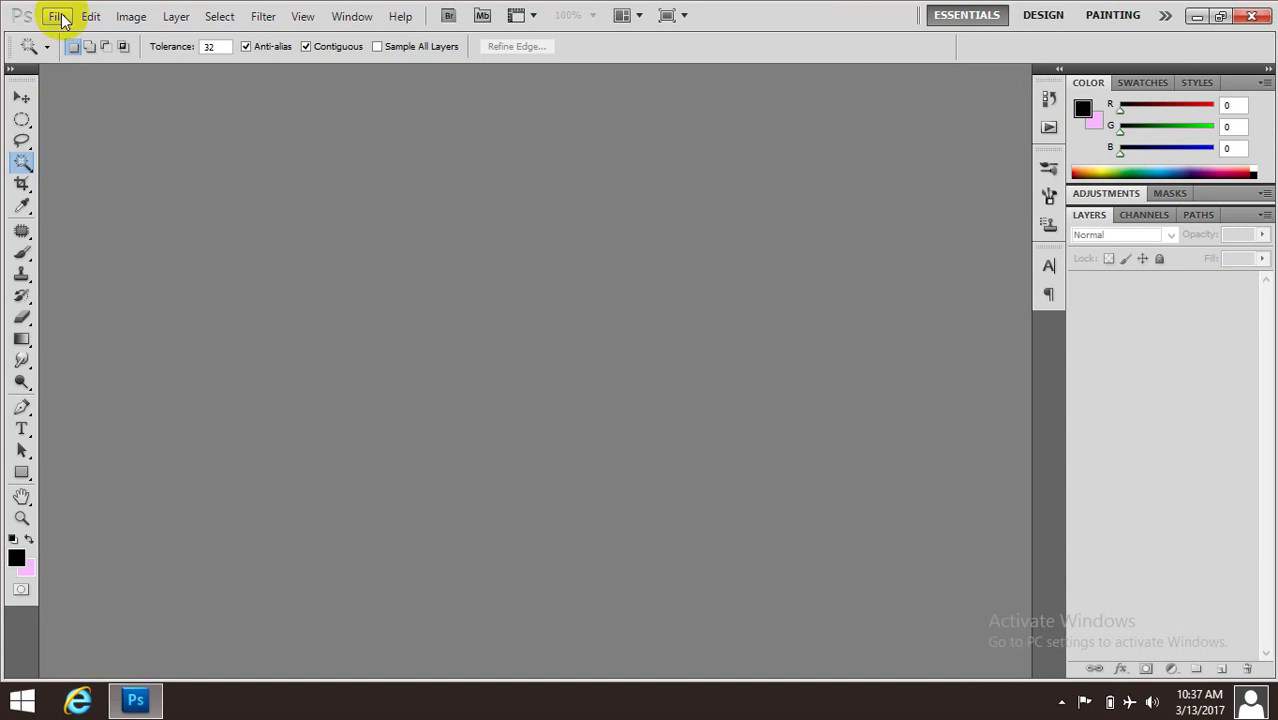
Create a new white International Paper A4 document, 8.268 × 11.693 inches at 300 pixels/inch.
click(57, 16)
click(68, 38)
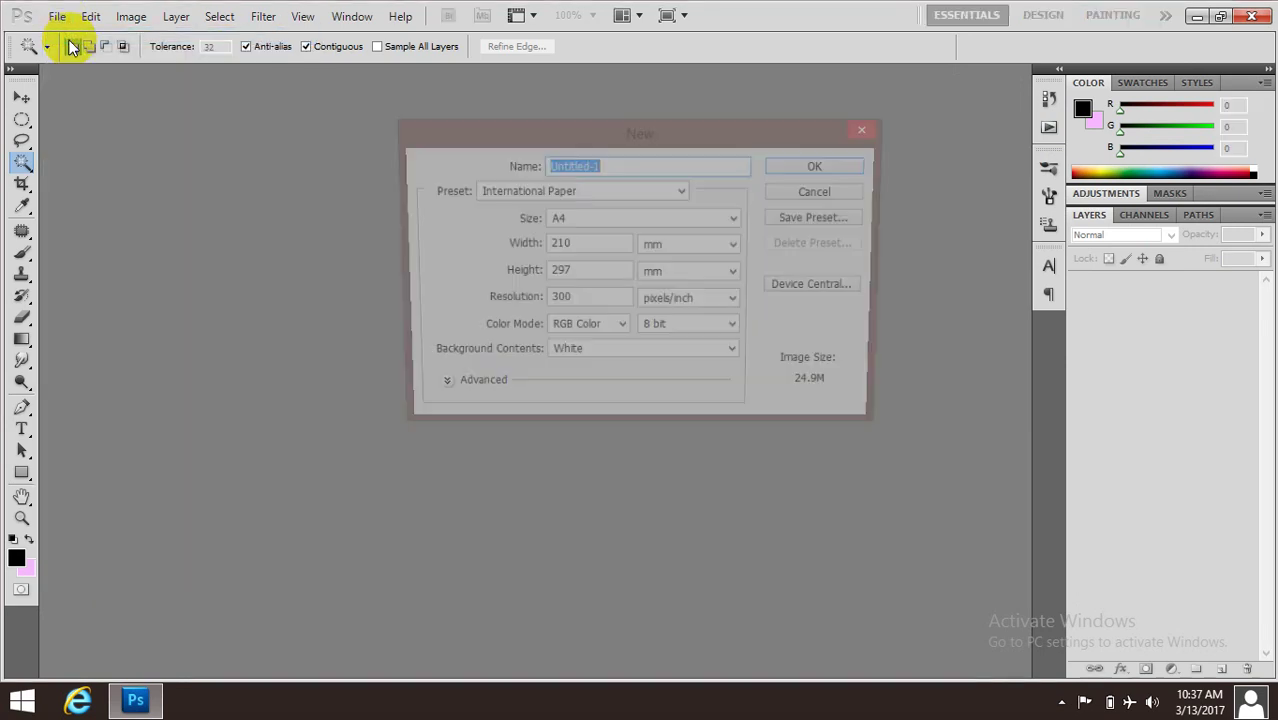
click(684, 191)
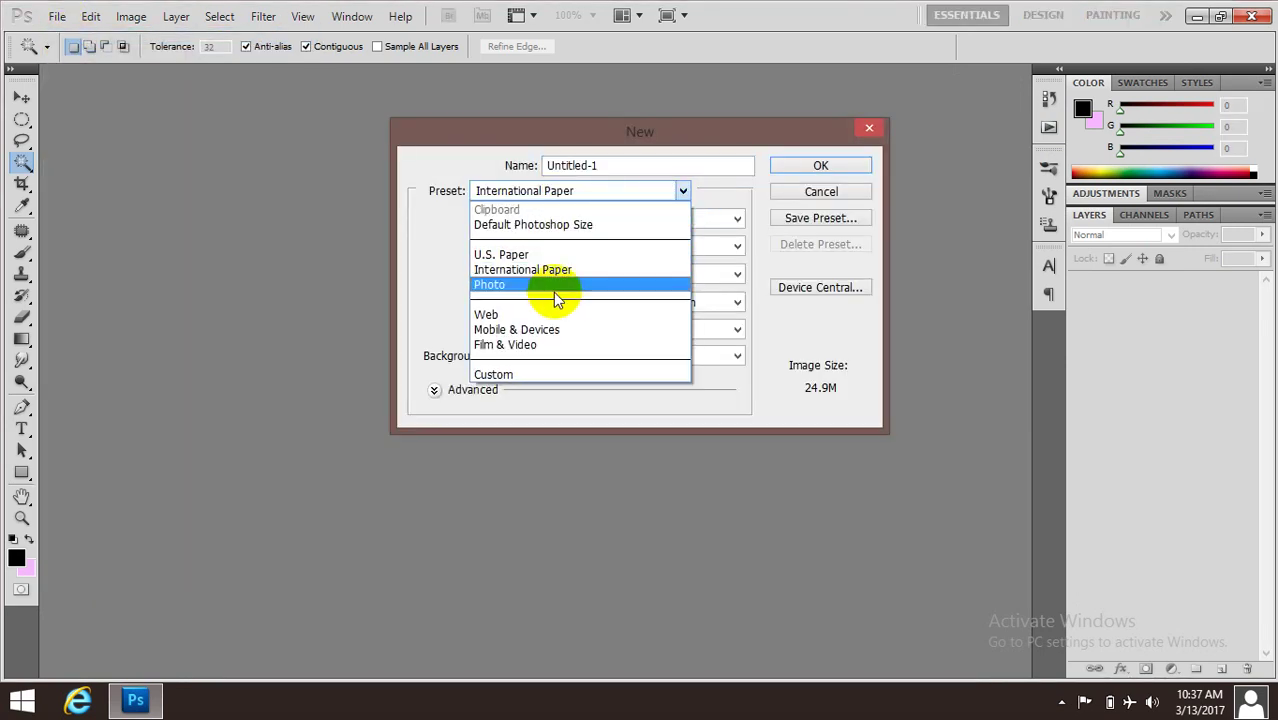
click(541, 266)
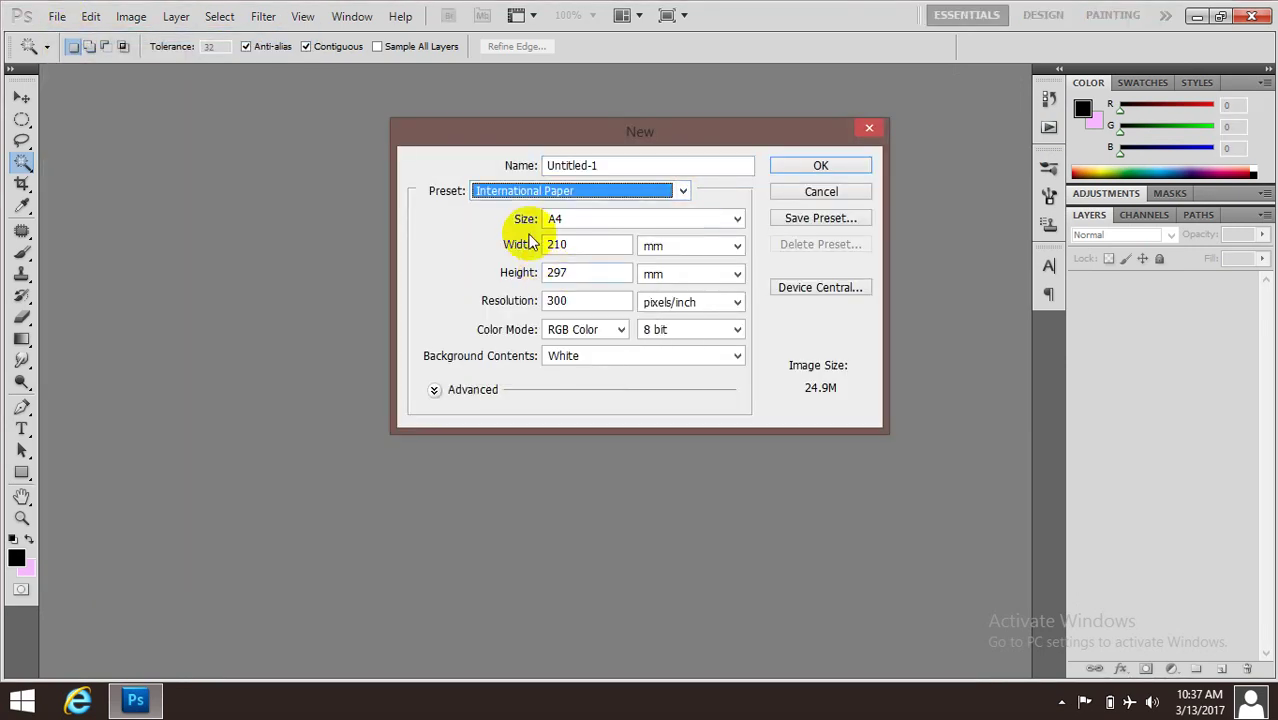
click(736, 247)
click(666, 279)
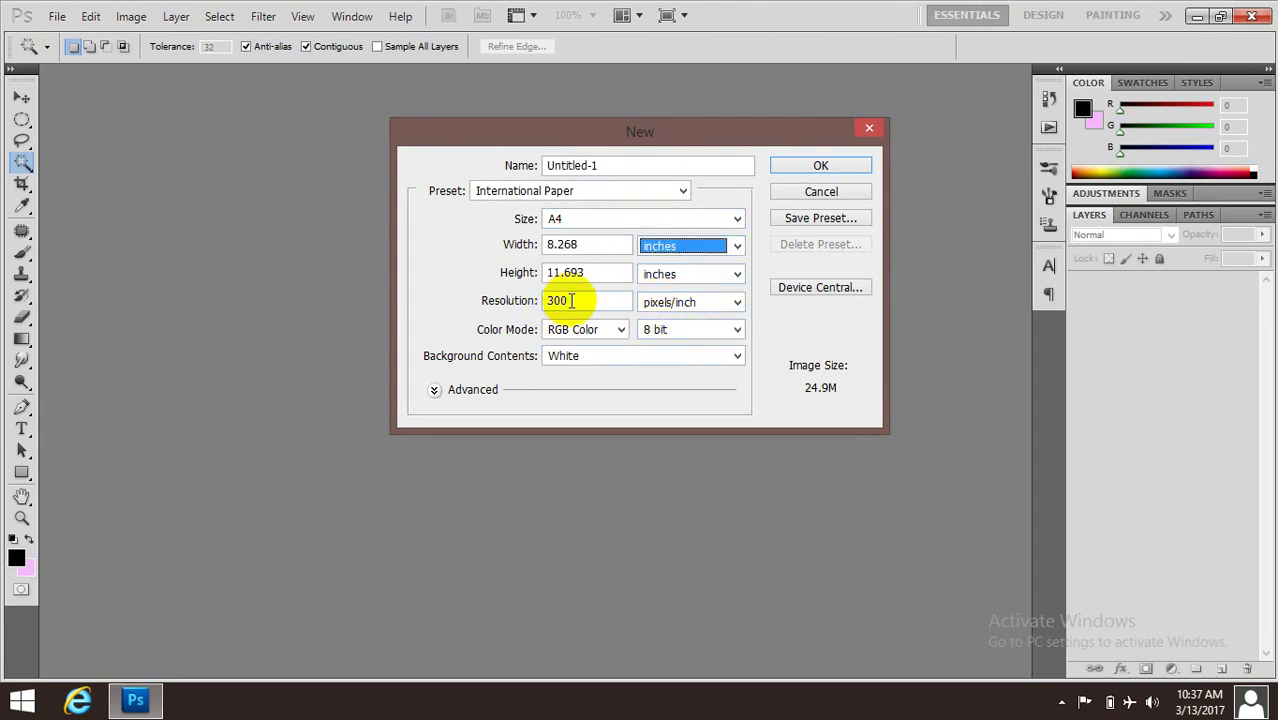
drag(571, 300, 499, 297)
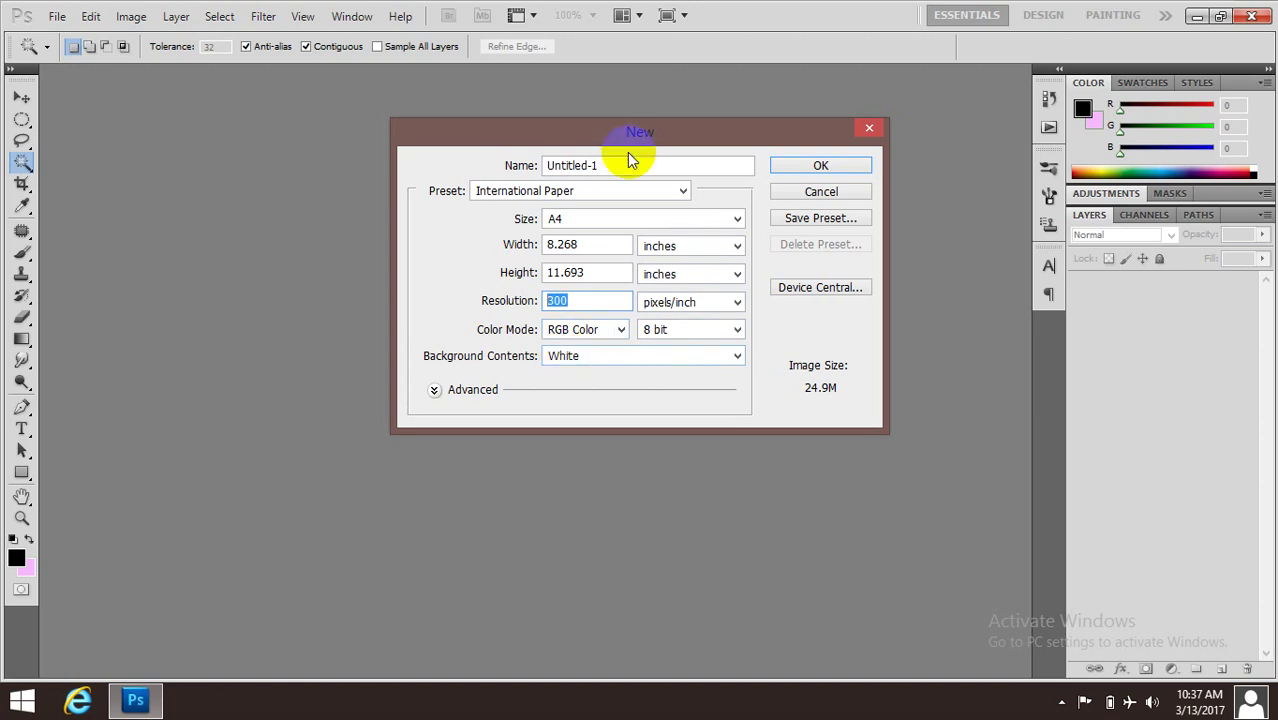
click(821, 166)
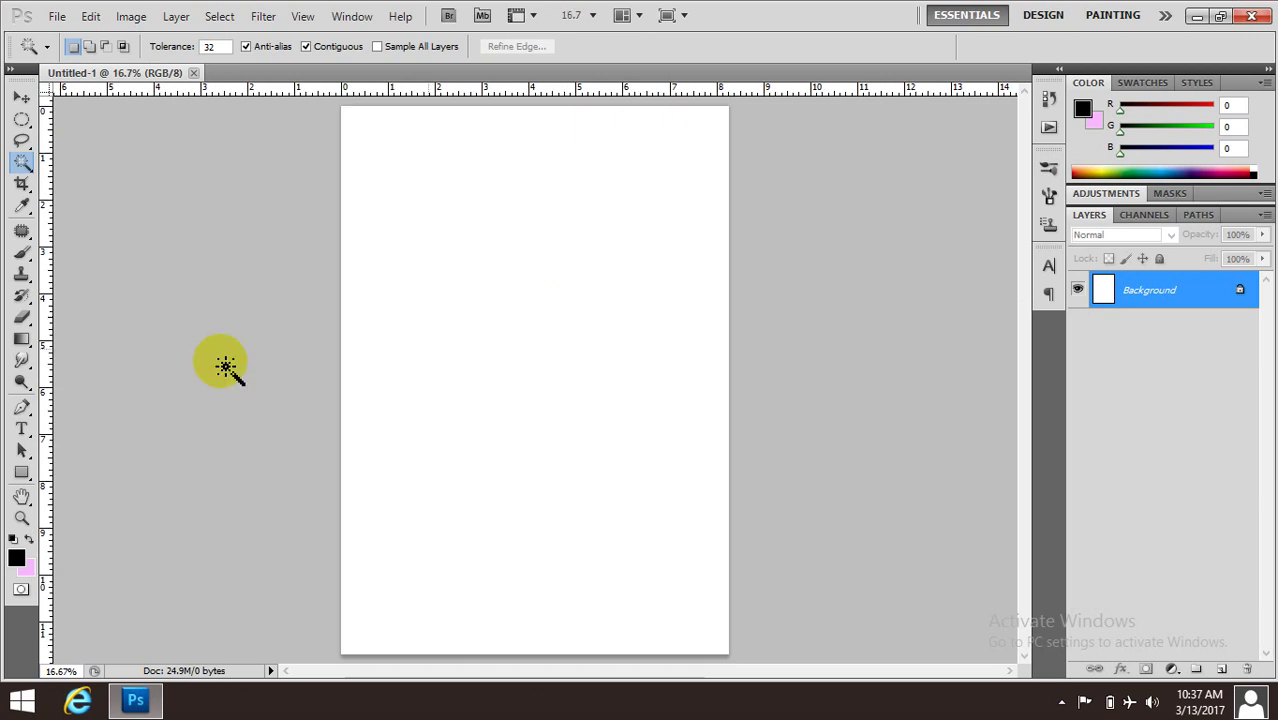
Draw a large circle path on the page with the Ellipse Tool.
click(22, 472)
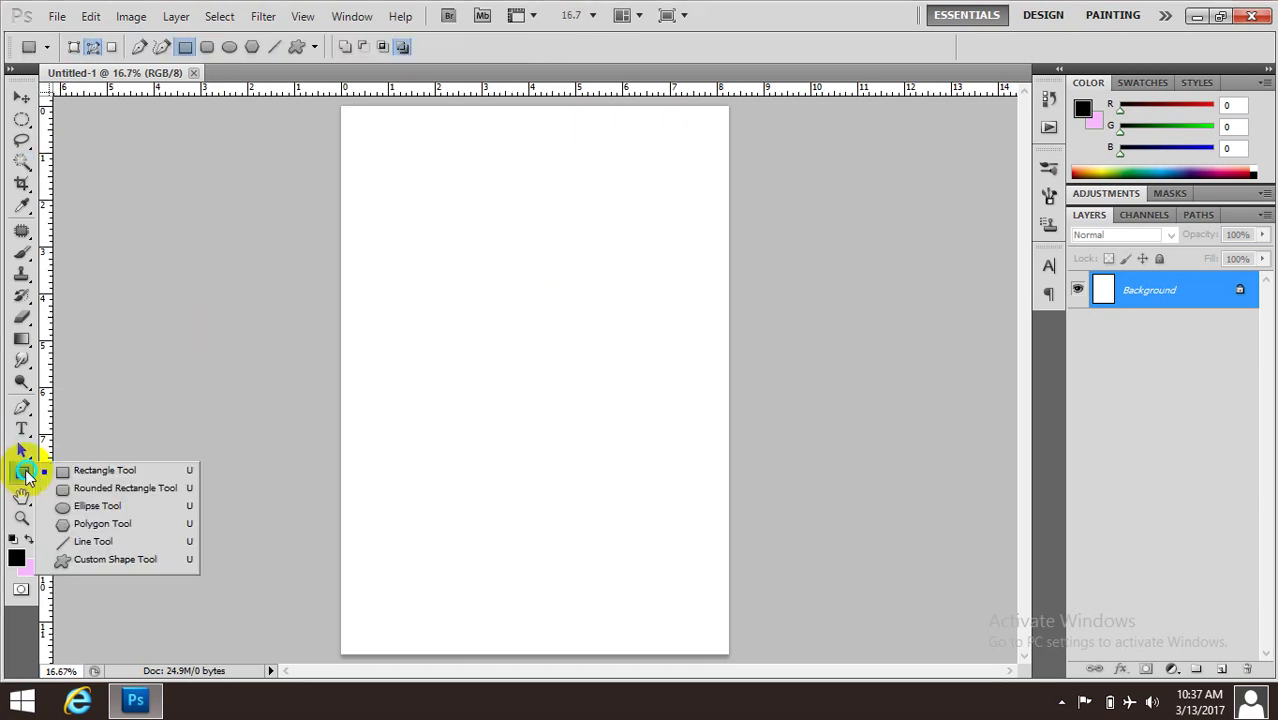
click(99, 511)
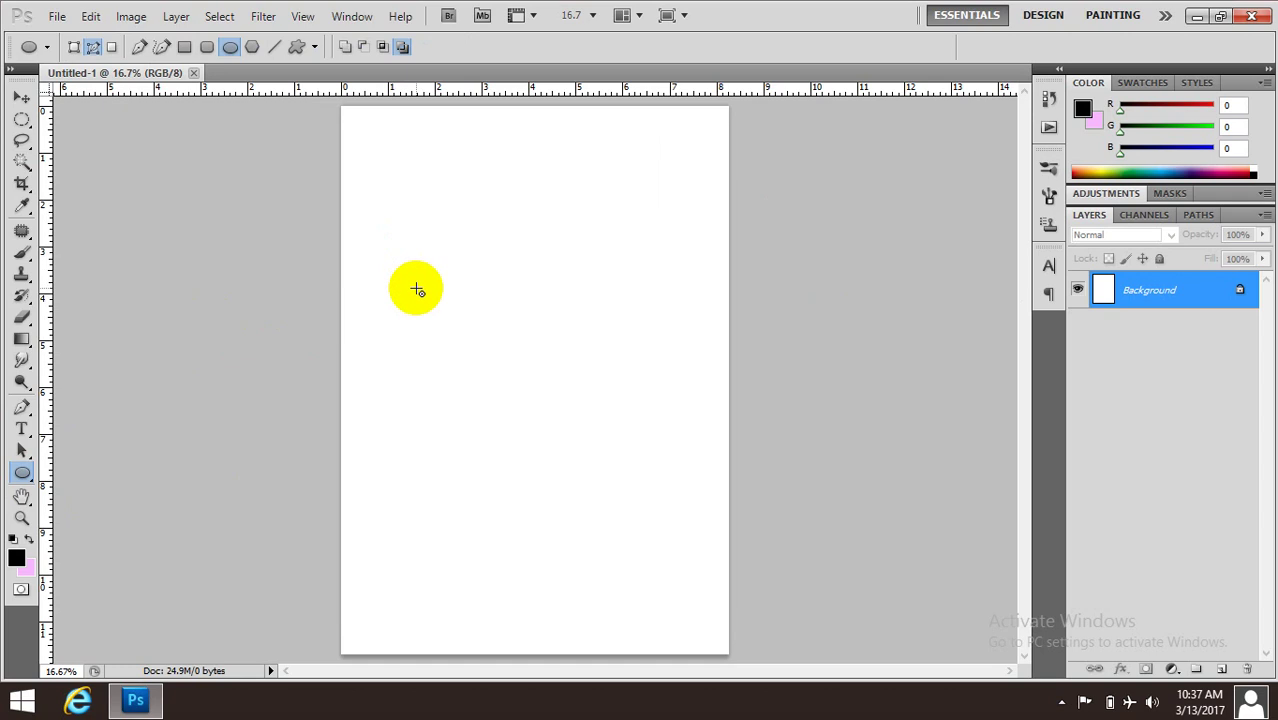
mouse_move(417, 290)
mouse_down()
mouse_move(653, 491)
mouse_move(665, 536)
mouse_up()
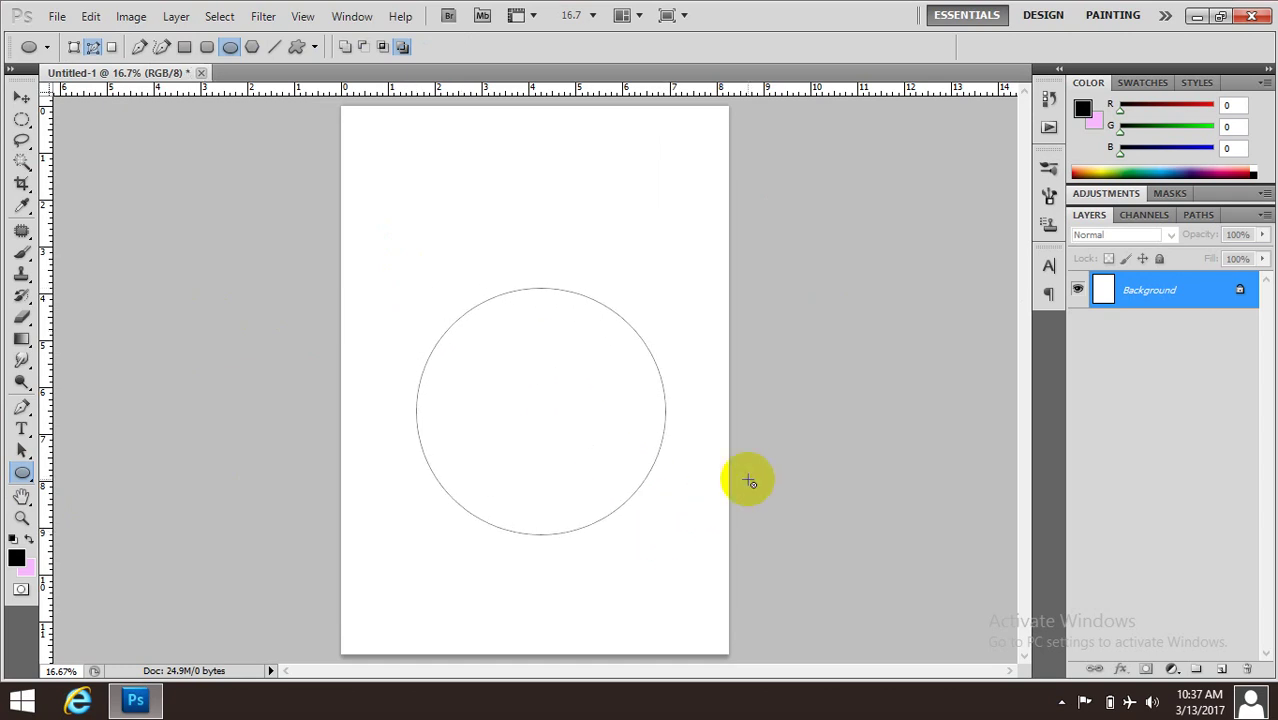
Resize the circle path to 3 in width and 3 in height with proportions linked.
key(ctrl+t)
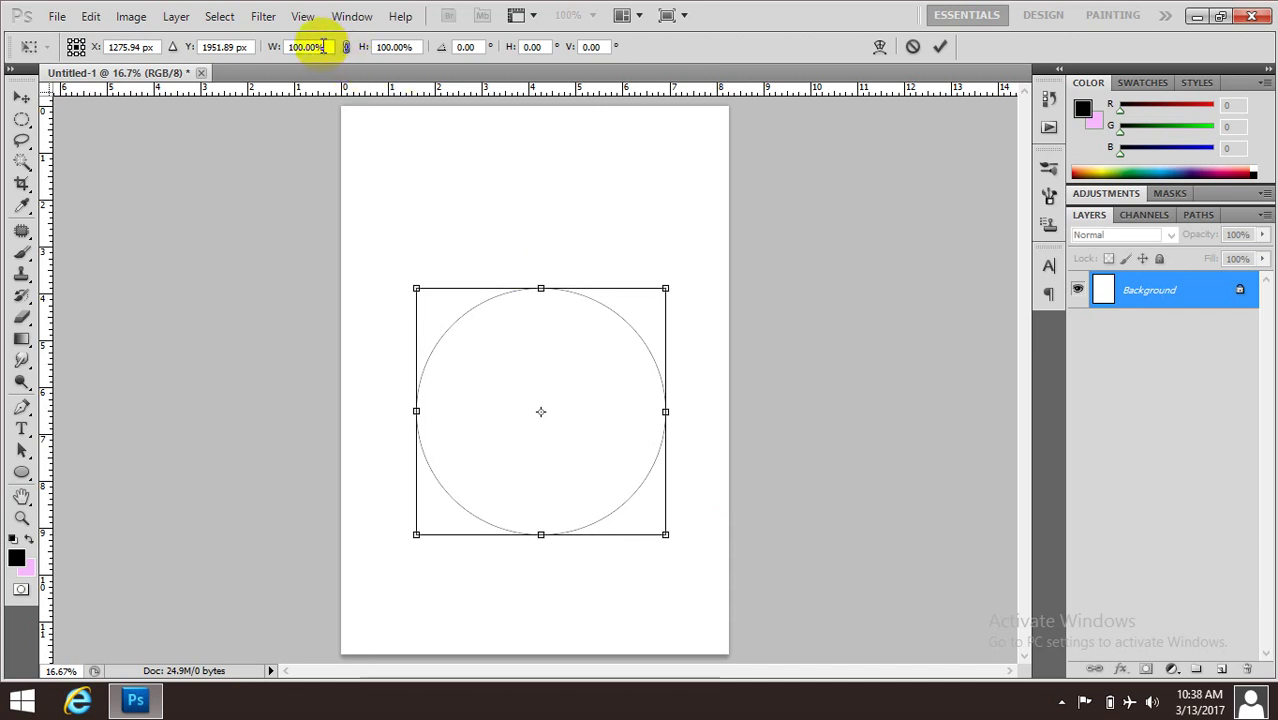
click(279, 50)
text(3in)
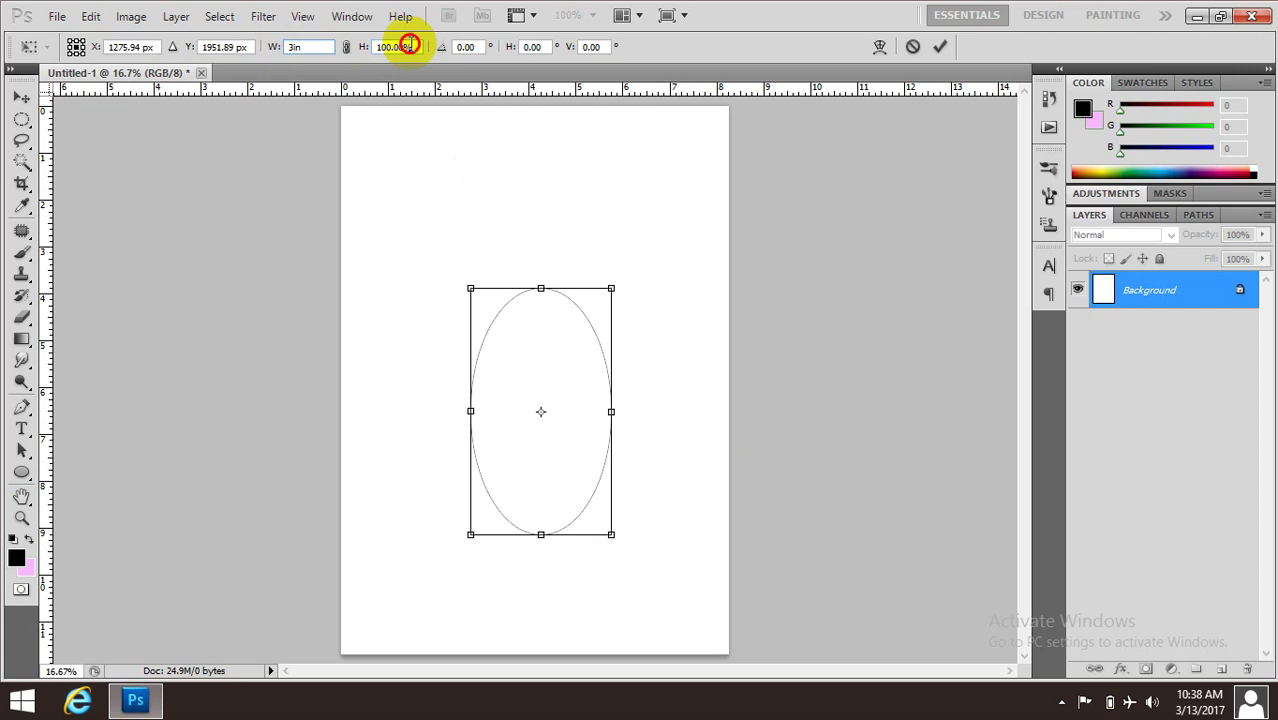
click(366, 47)
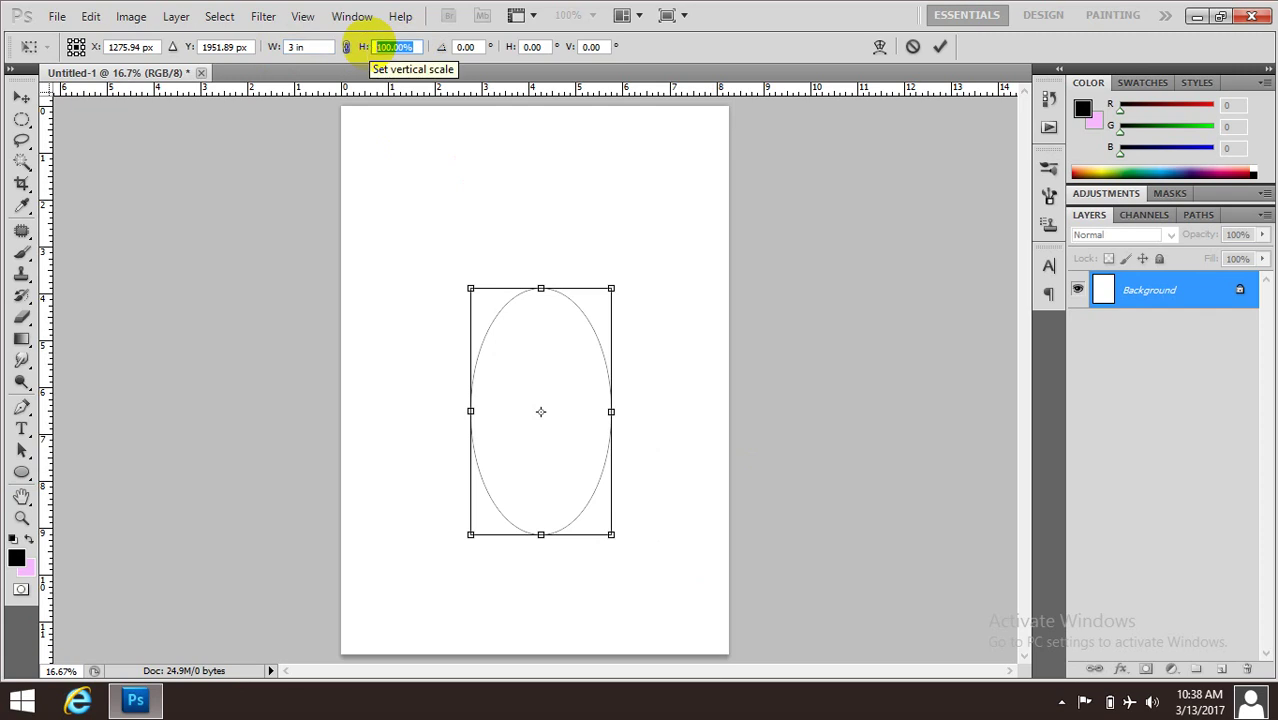
text(3in)
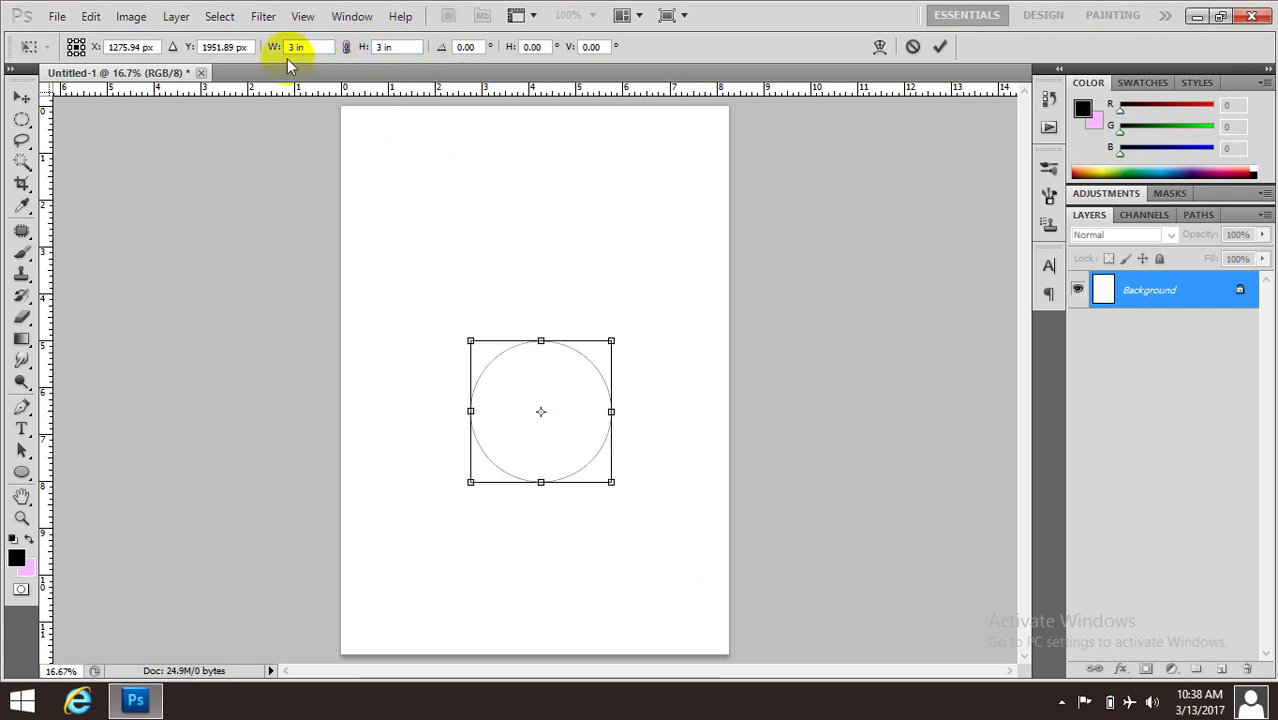
click(346, 47)
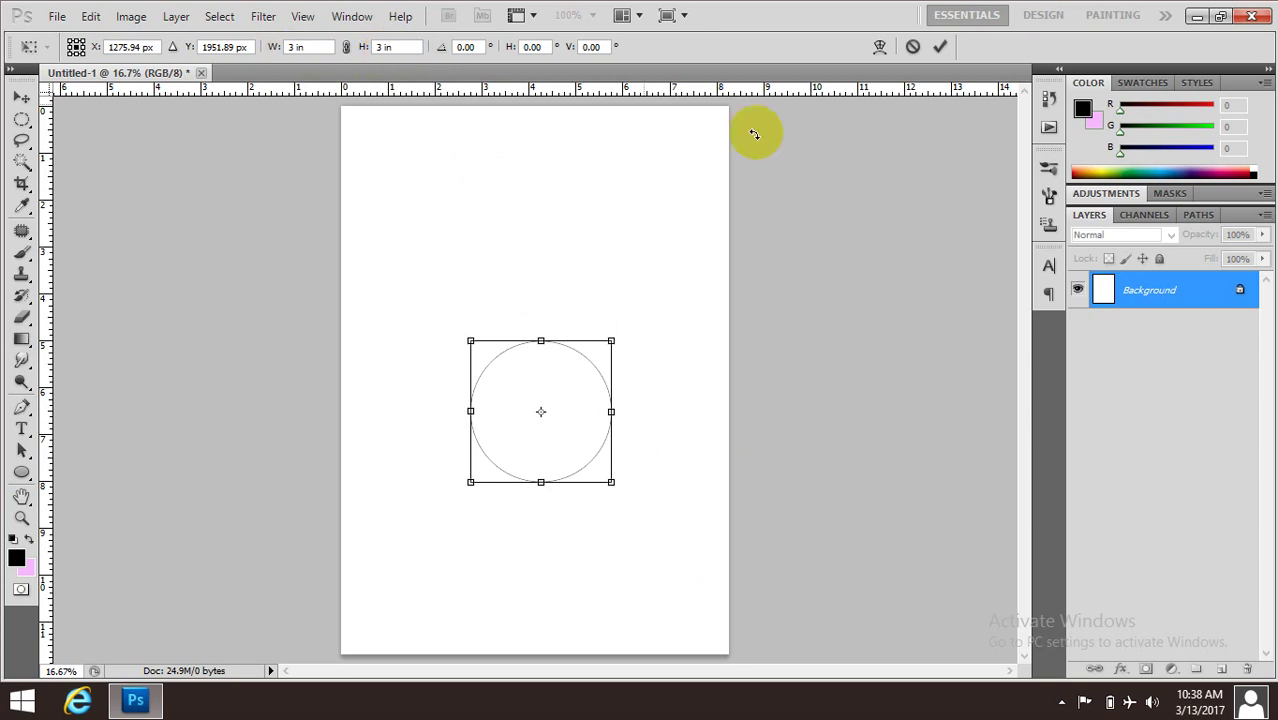
click(940, 46)
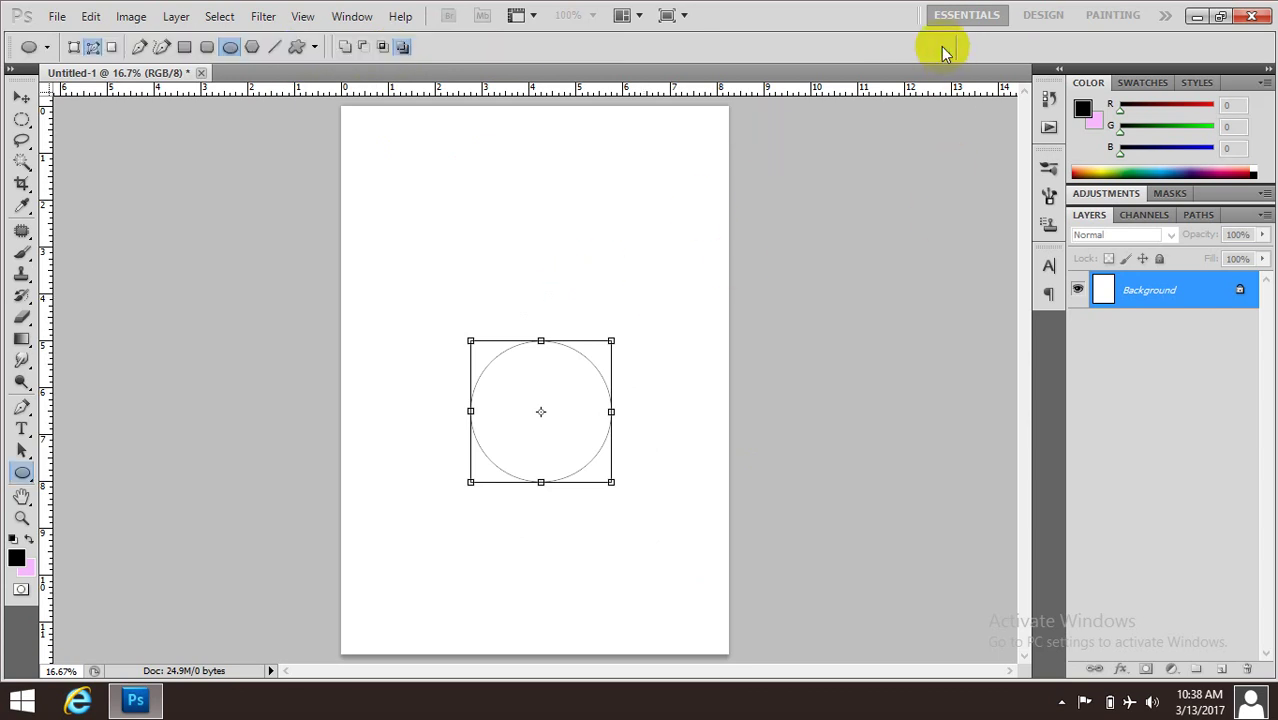
Draw a wide rectangle path band across the circle's middle.
scroll(590, 502, up, 3)
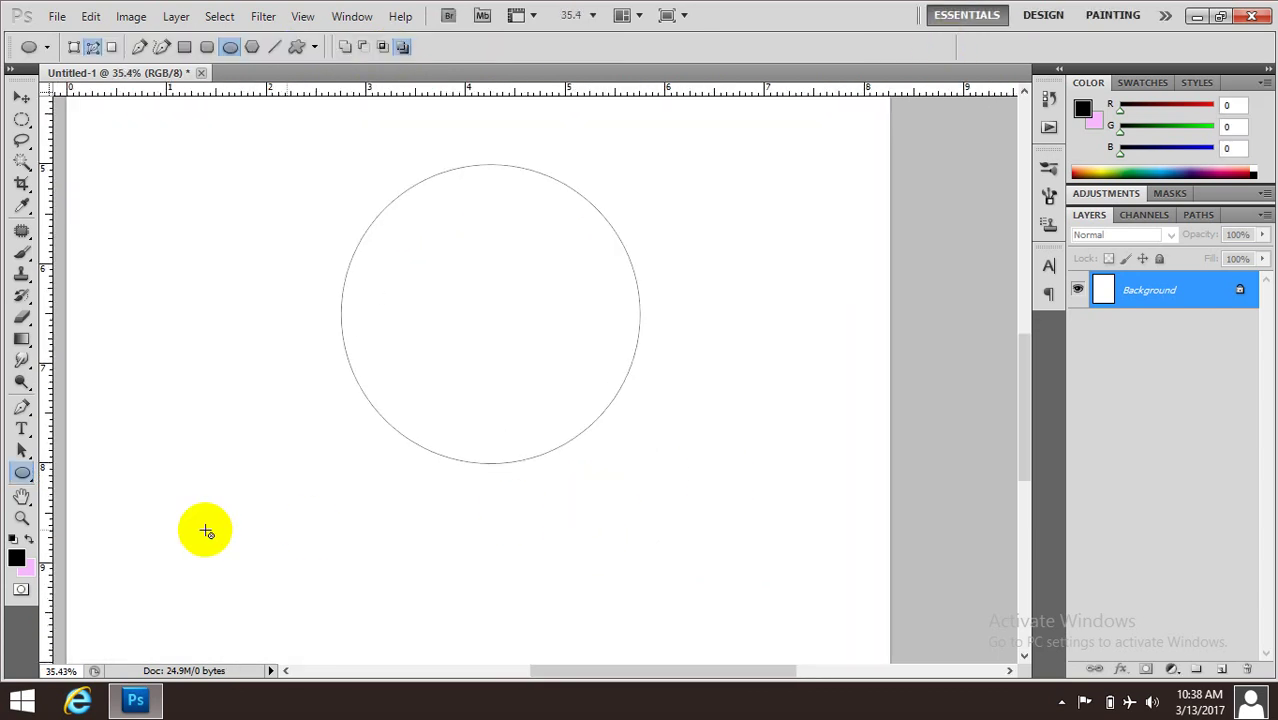
click(24, 476)
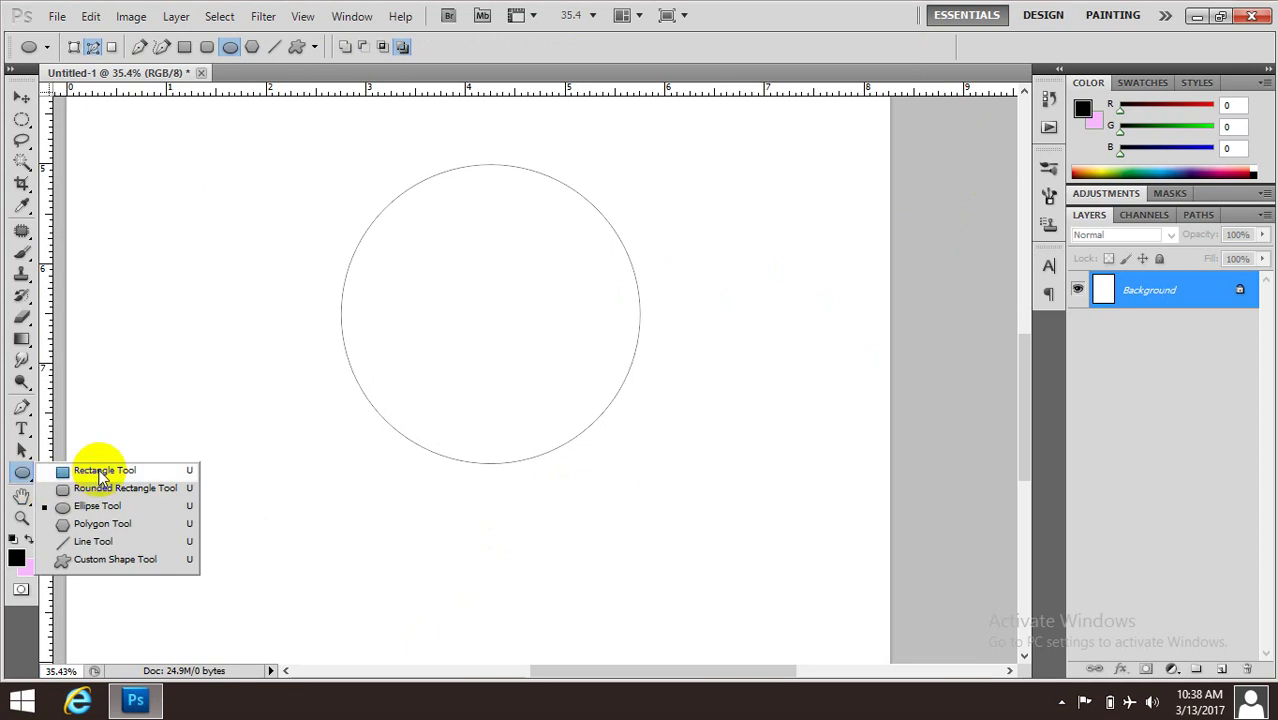
click(104, 474)
scroll(297, 343, up, 1)
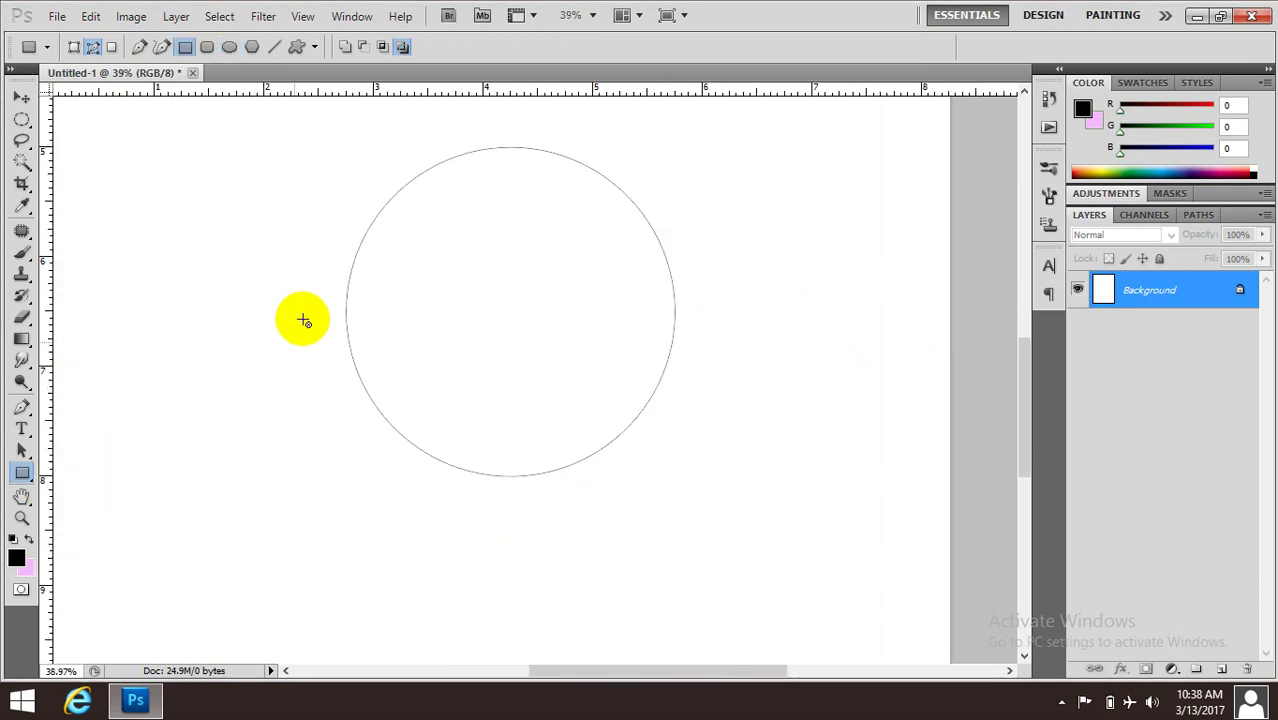
drag(312, 276, 704, 357)
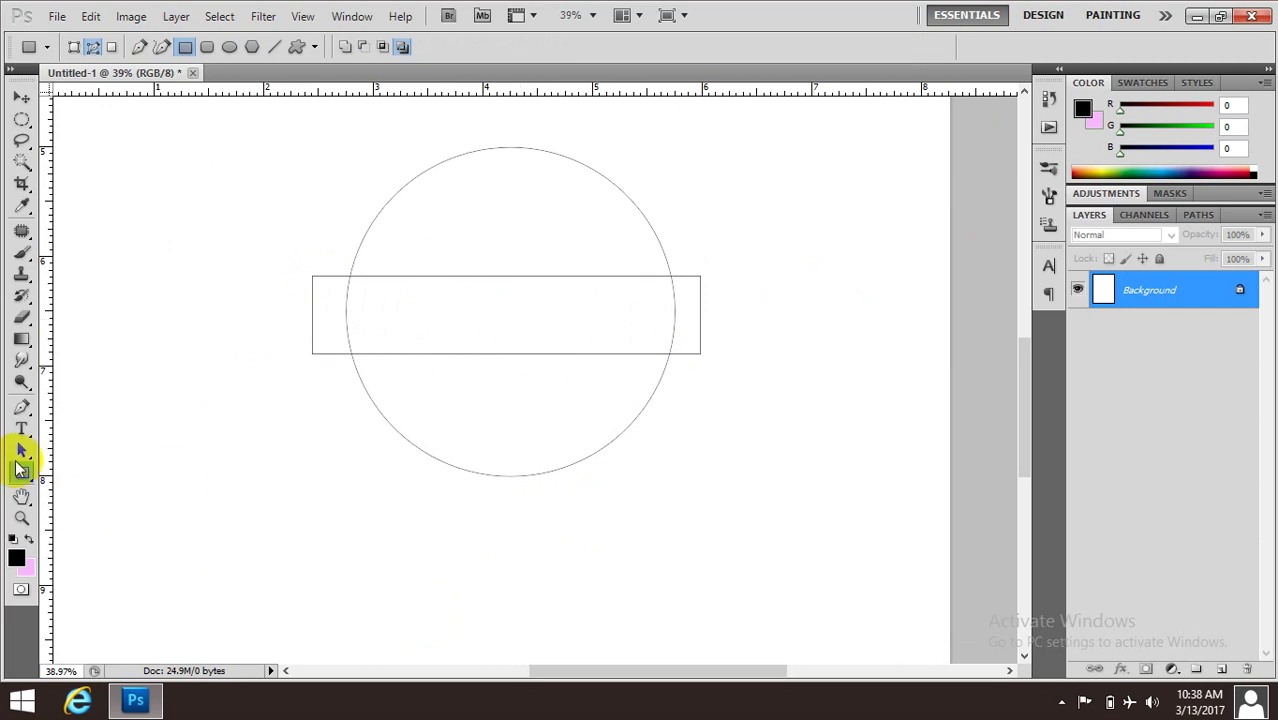
Select both the circle and band paths and start transforming them together.
drag(22, 453, 107, 474)
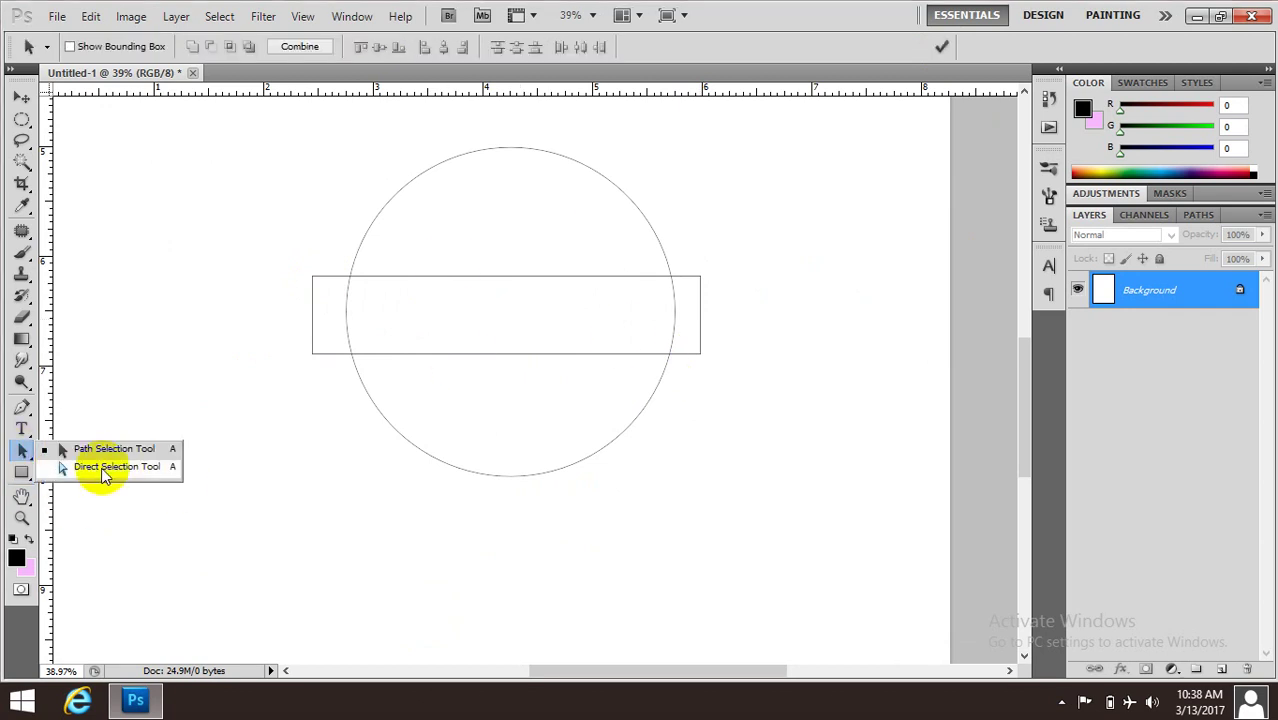
click(103, 468)
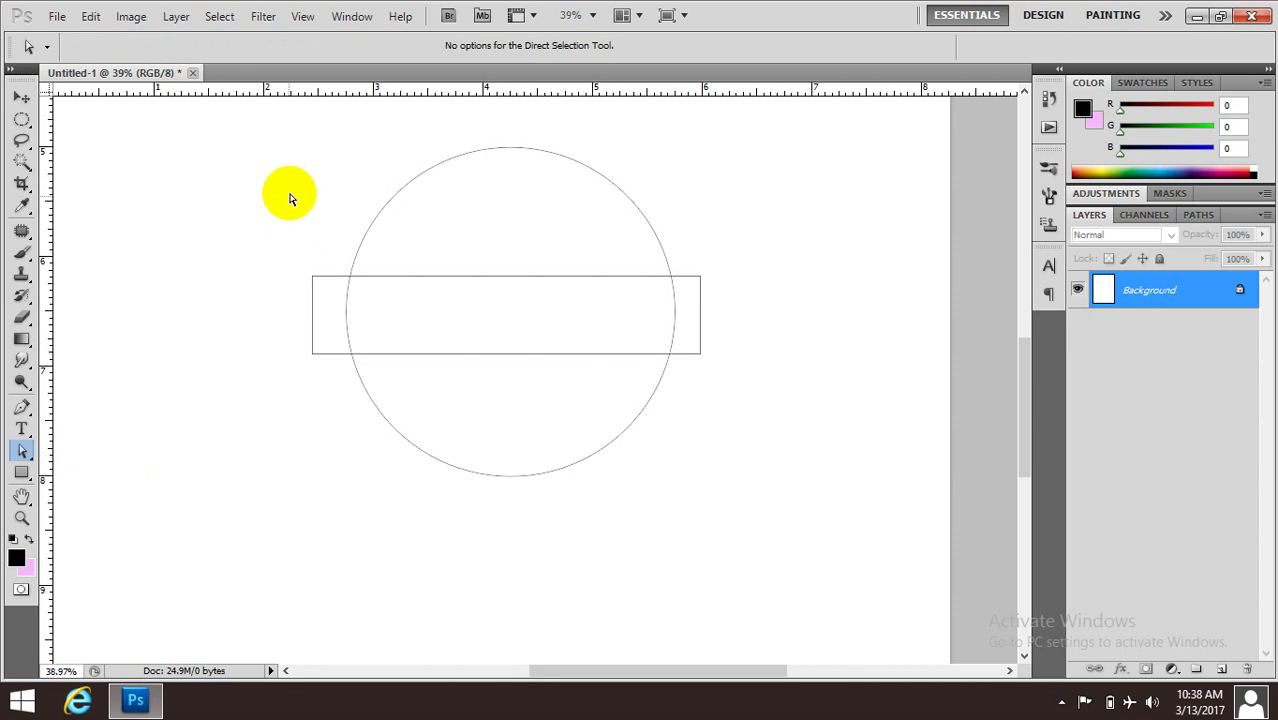
drag(290, 196, 742, 561)
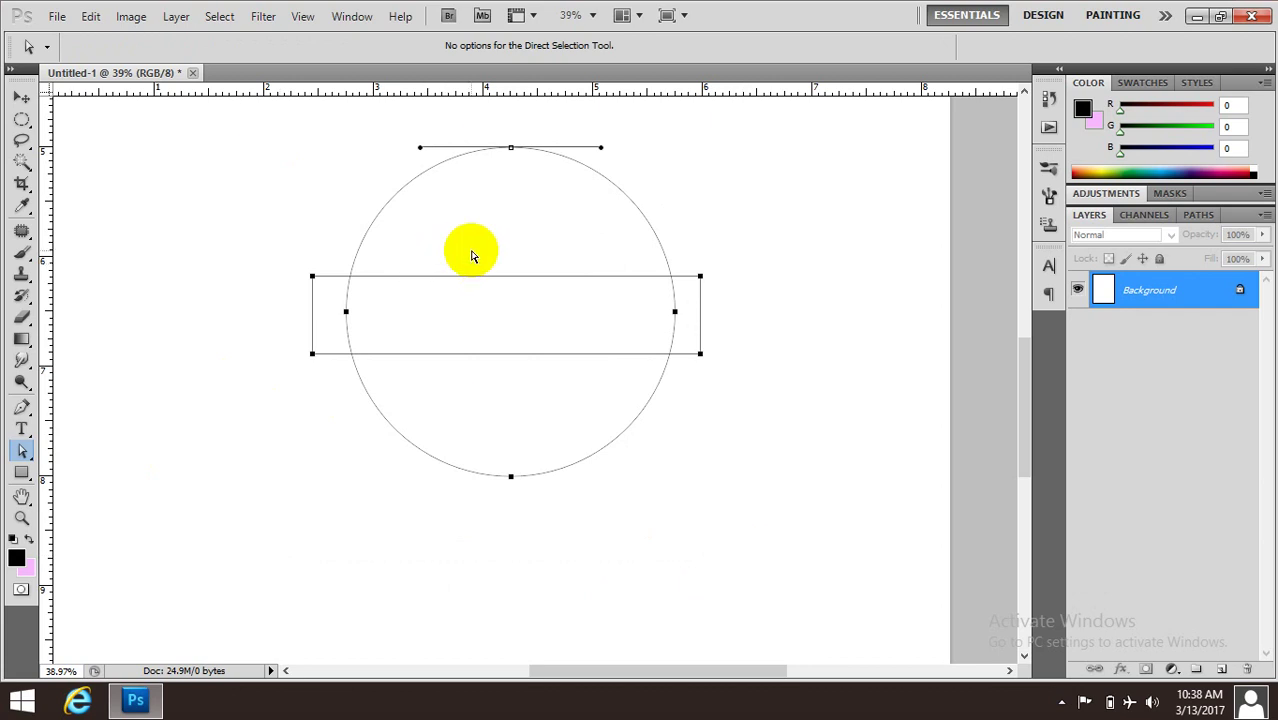
key(ctrl+t)
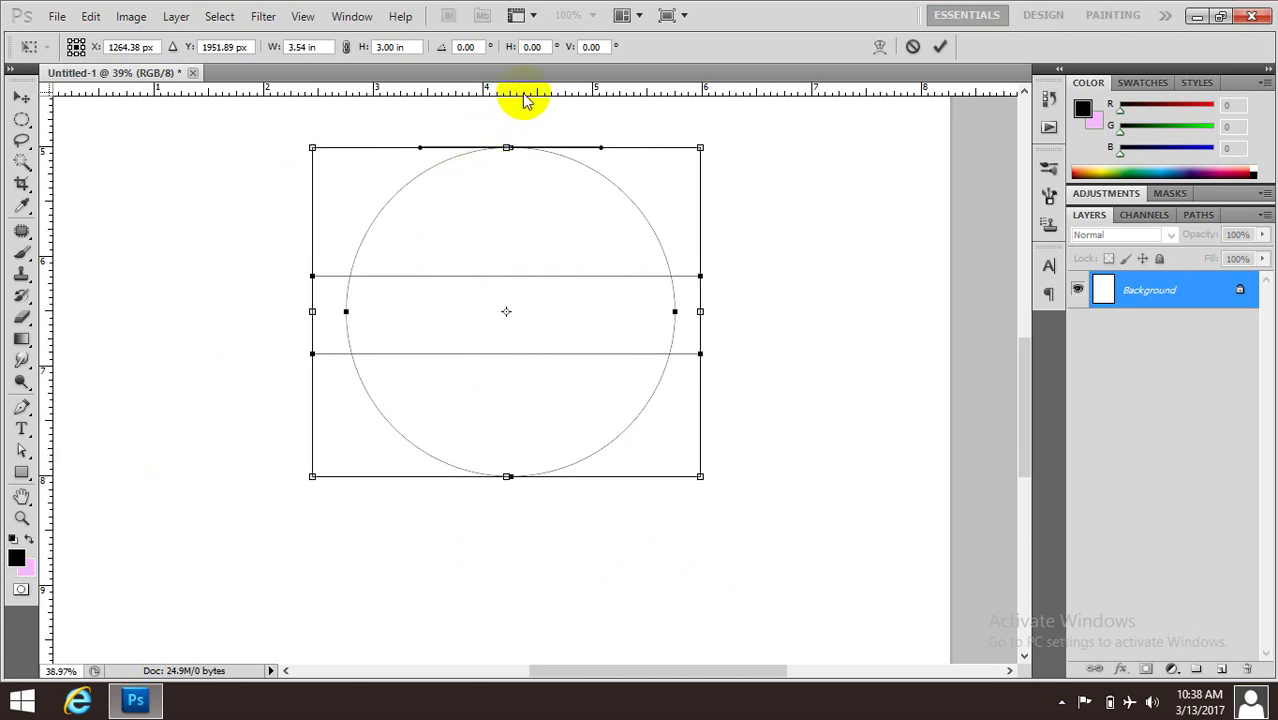
Add horizontal and vertical guides at the circle's centre, align both paths there, and commit.
drag(524, 97, 517, 312)
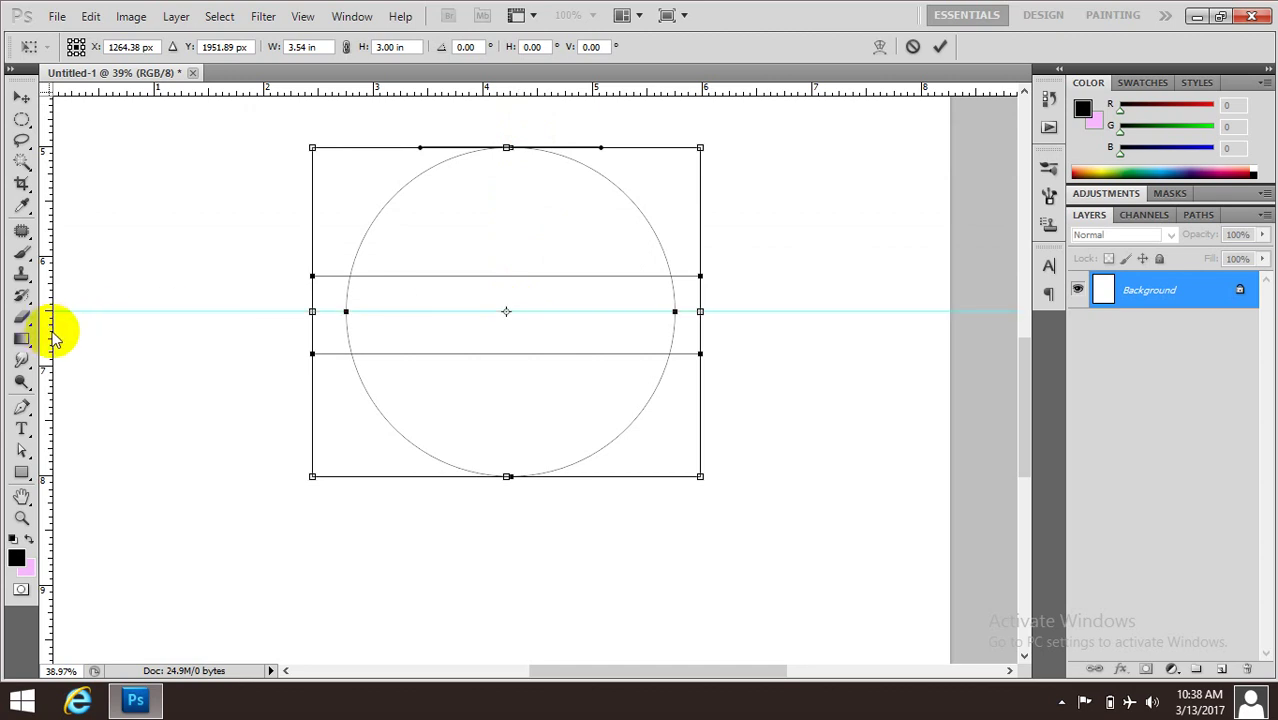
drag(52, 332, 506, 370)
scroll(505, 365, up, 5)
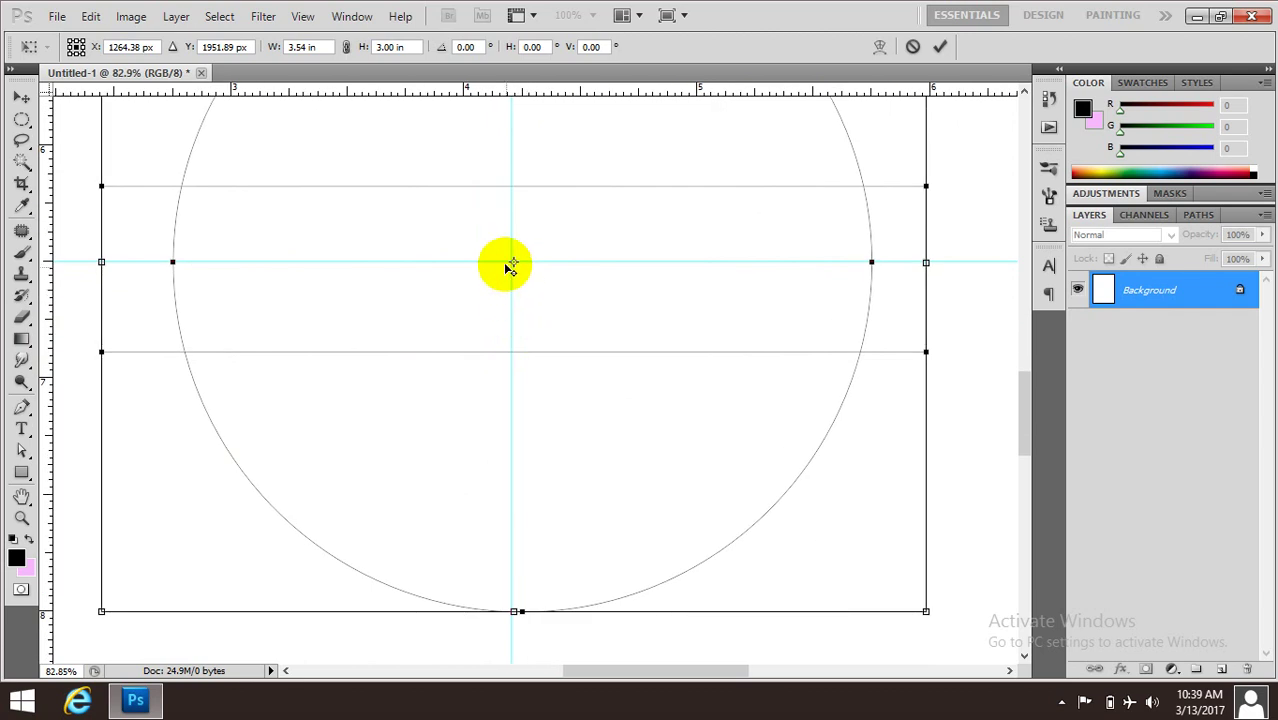
drag(514, 264, 511, 263)
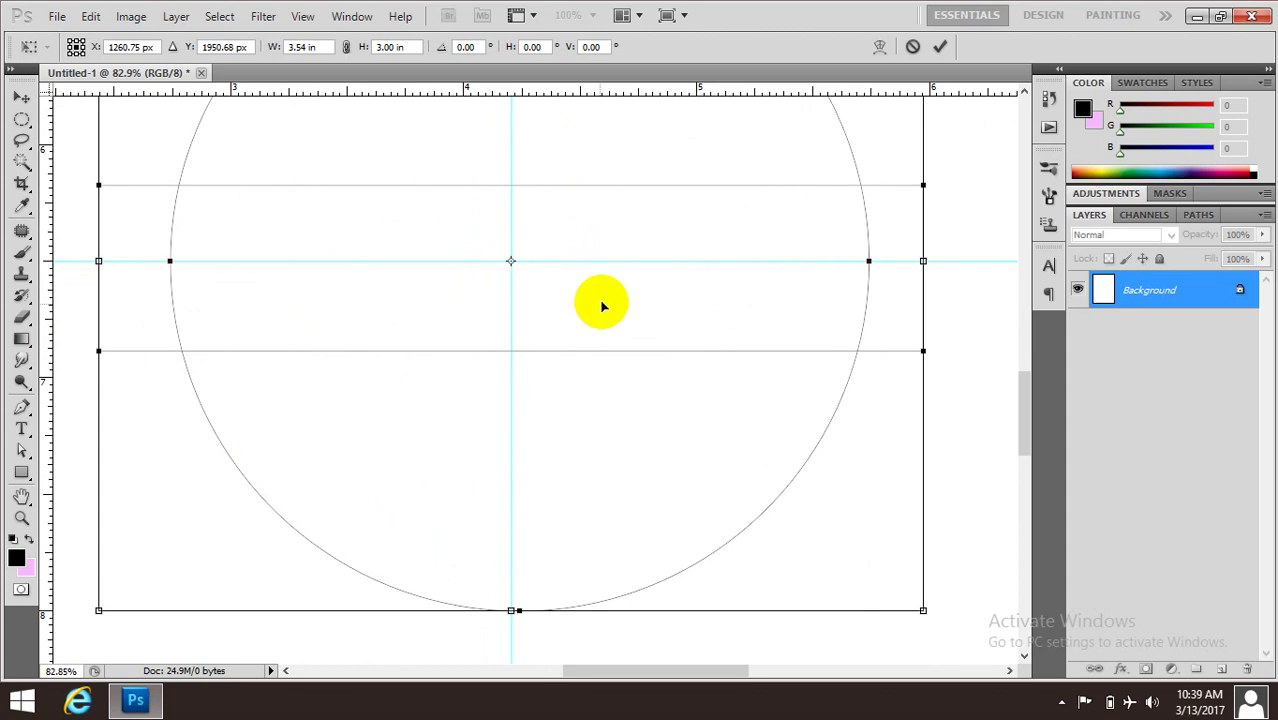
scroll(593, 330, down, 4)
scroll(592, 326, down, 2)
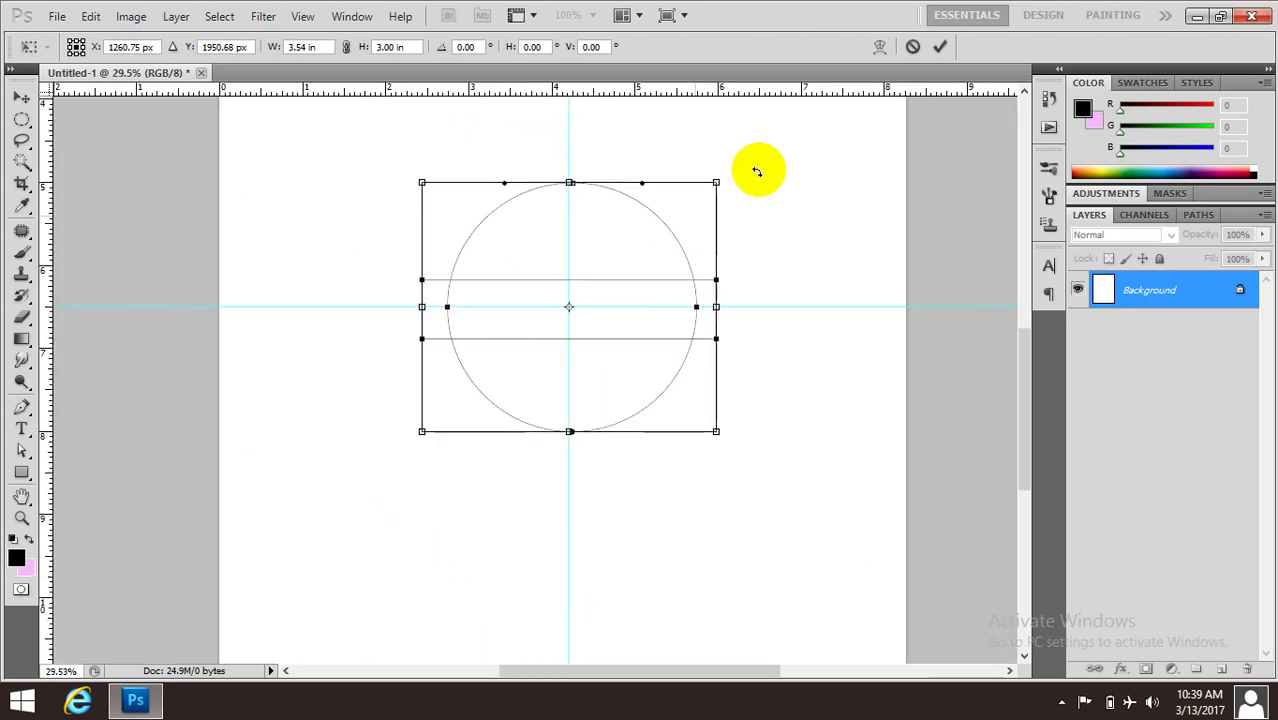
click(940, 46)
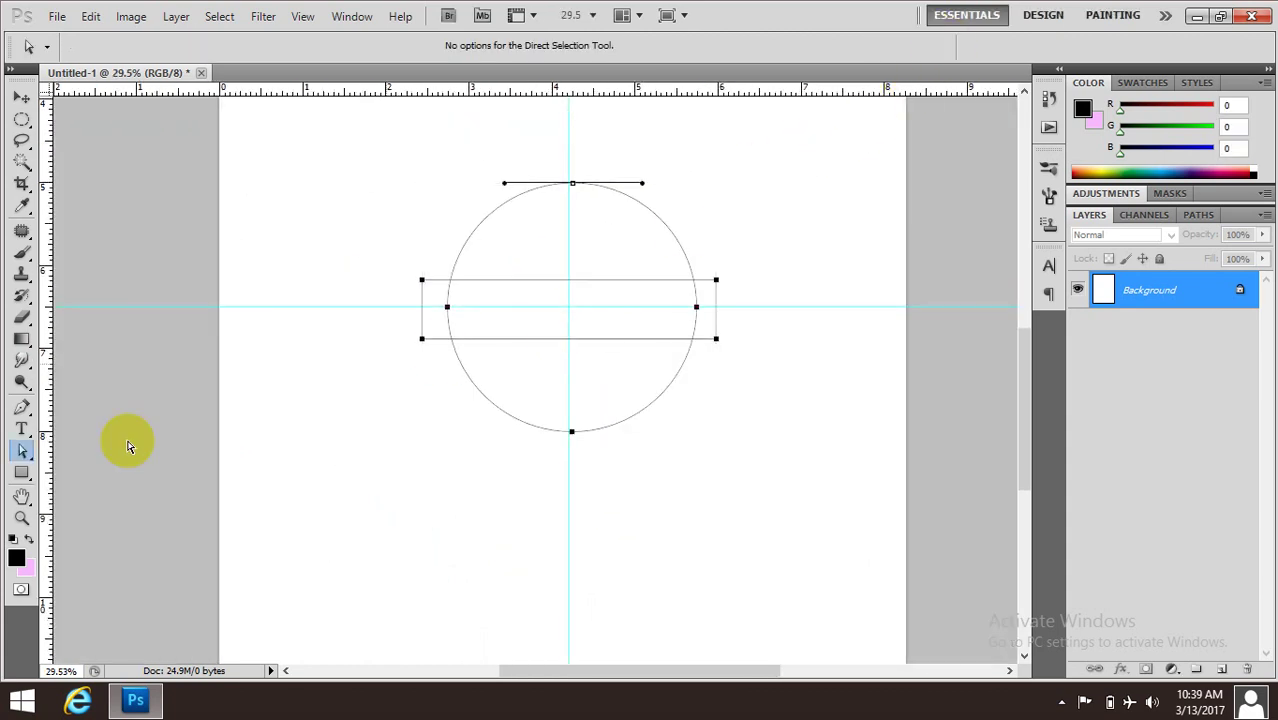
Select the rectangle path, set it to Subtract from shape area, and Combine the paths.
click(22, 452)
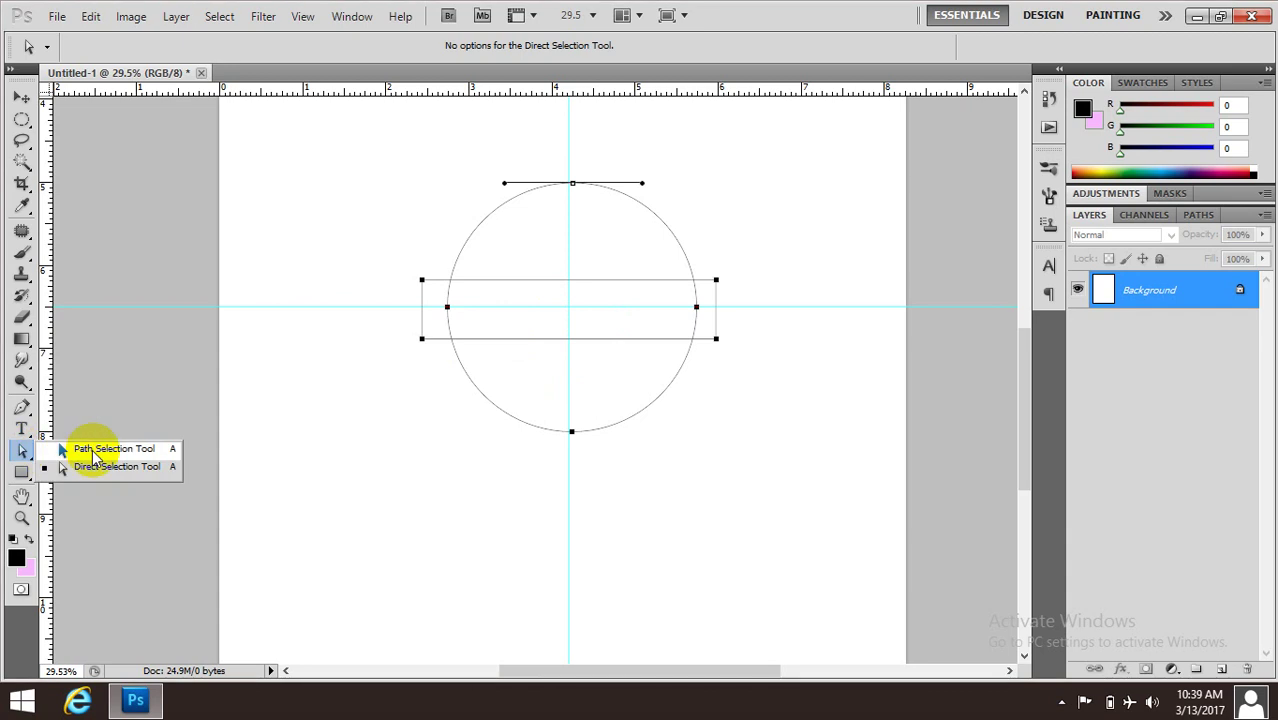
click(110, 449)
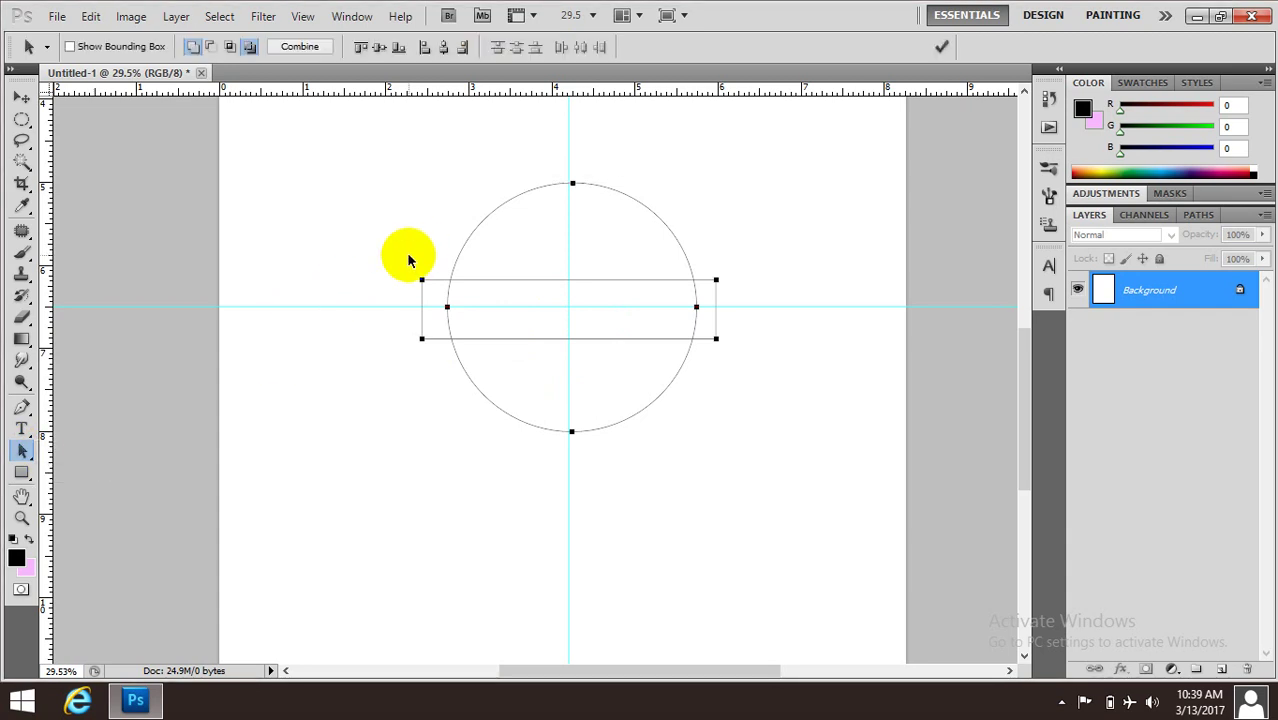
drag(408, 256, 435, 367)
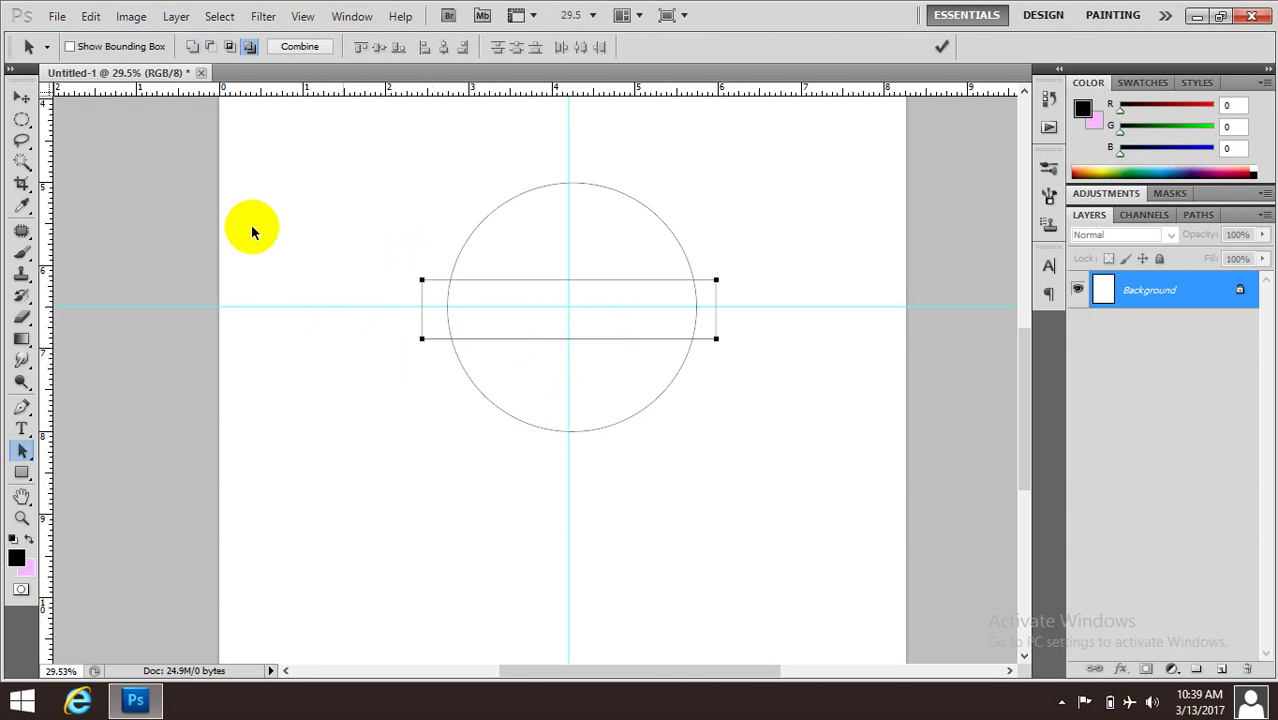
click(213, 45)
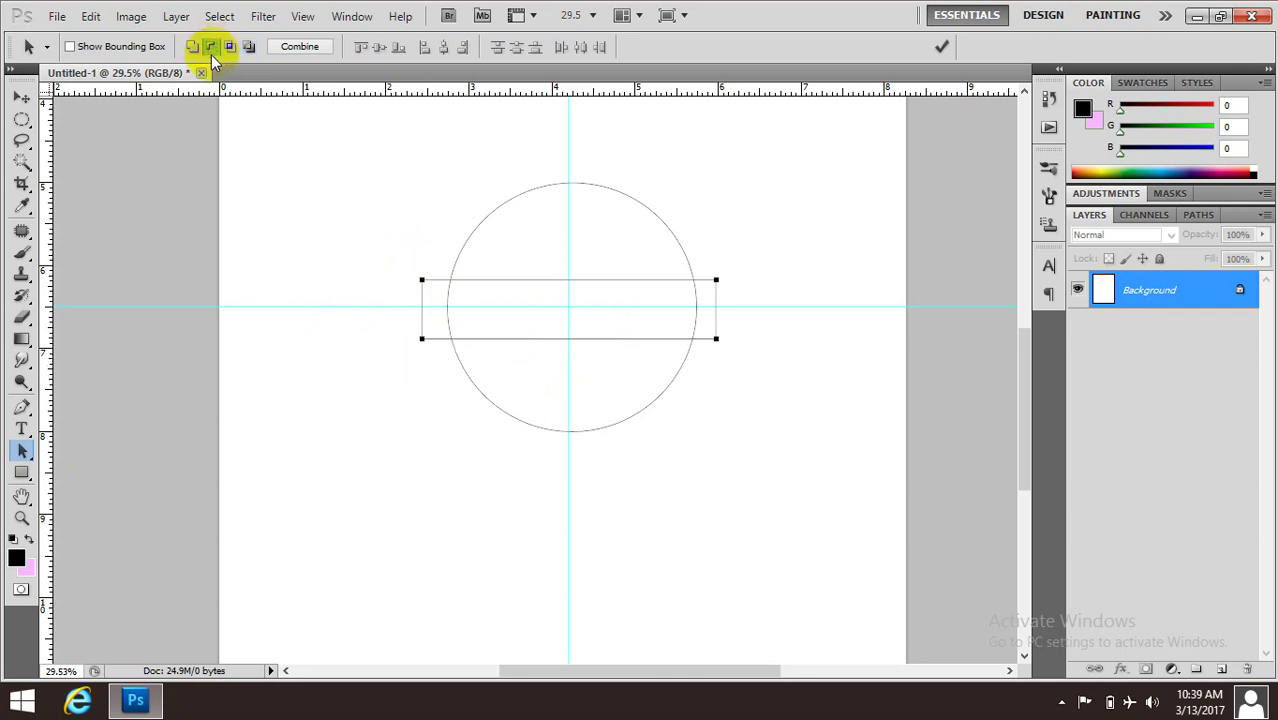
click(300, 46)
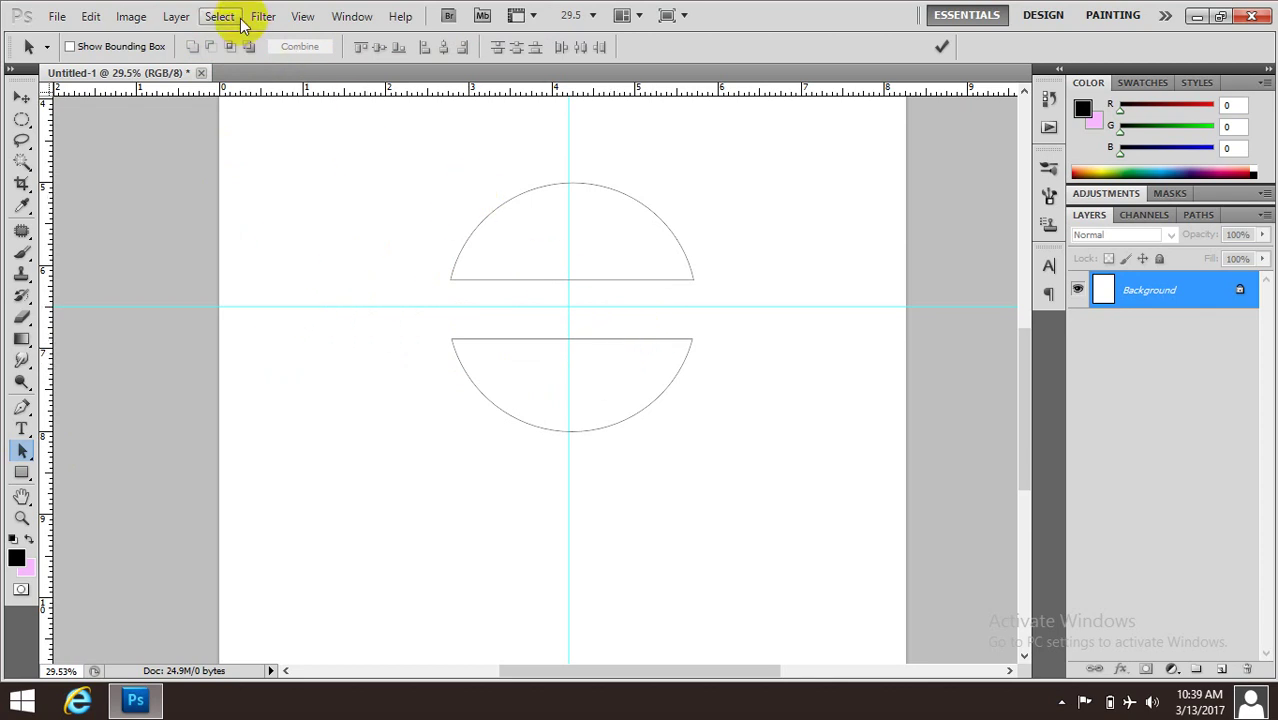
Clear all guides, load the two cap paths as a selection, and add a new layer.
click(303, 17)
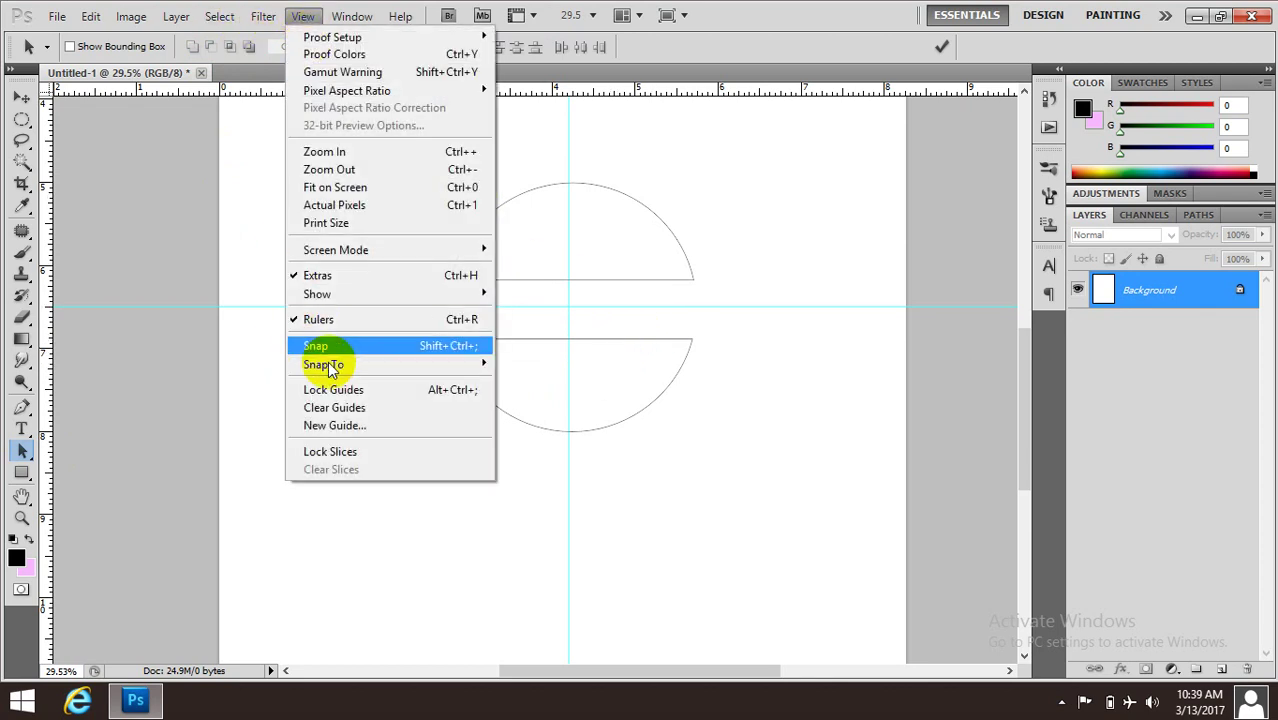
click(348, 410)
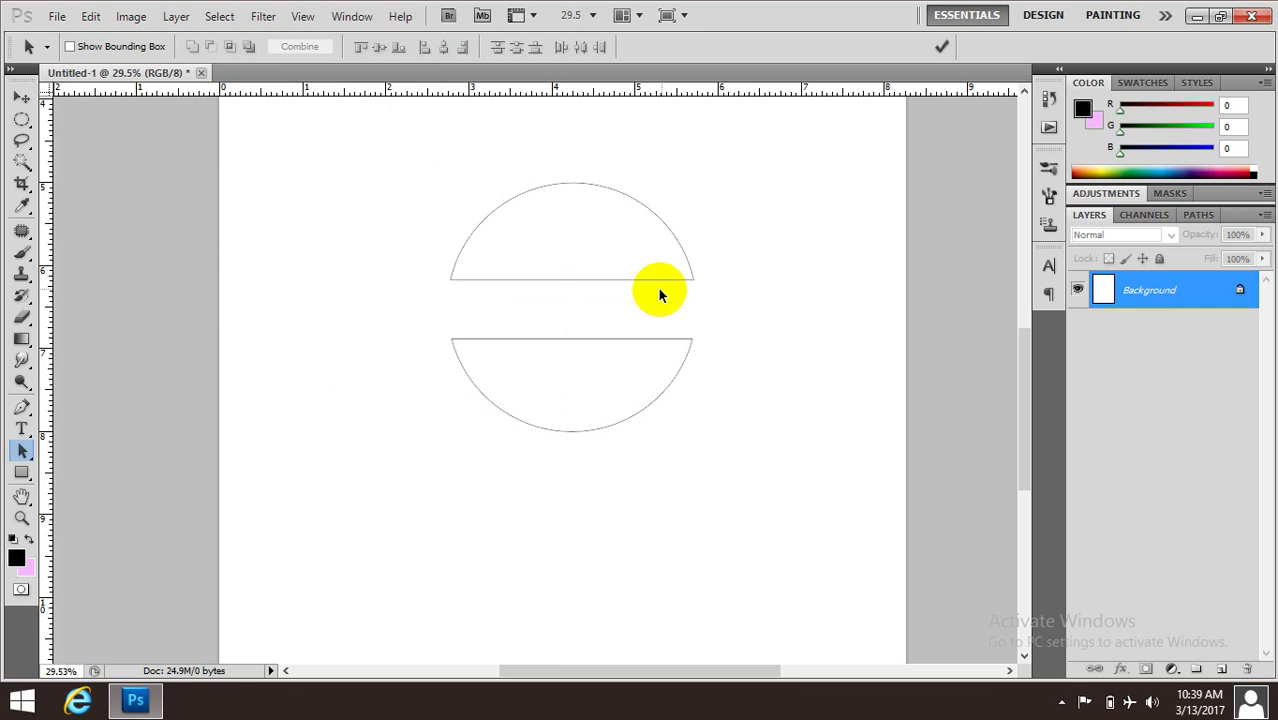
scroll(648, 298, down, 3)
scroll(642, 297, up, 2)
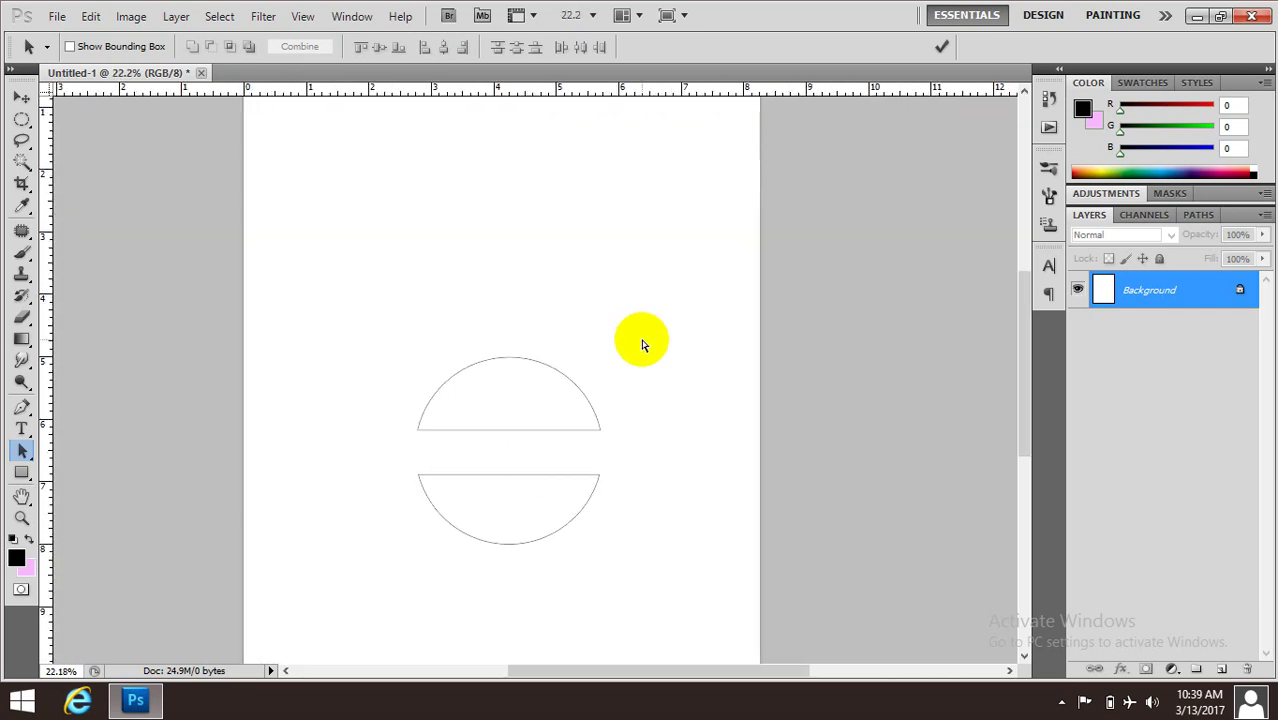
key(ctrl+Return)
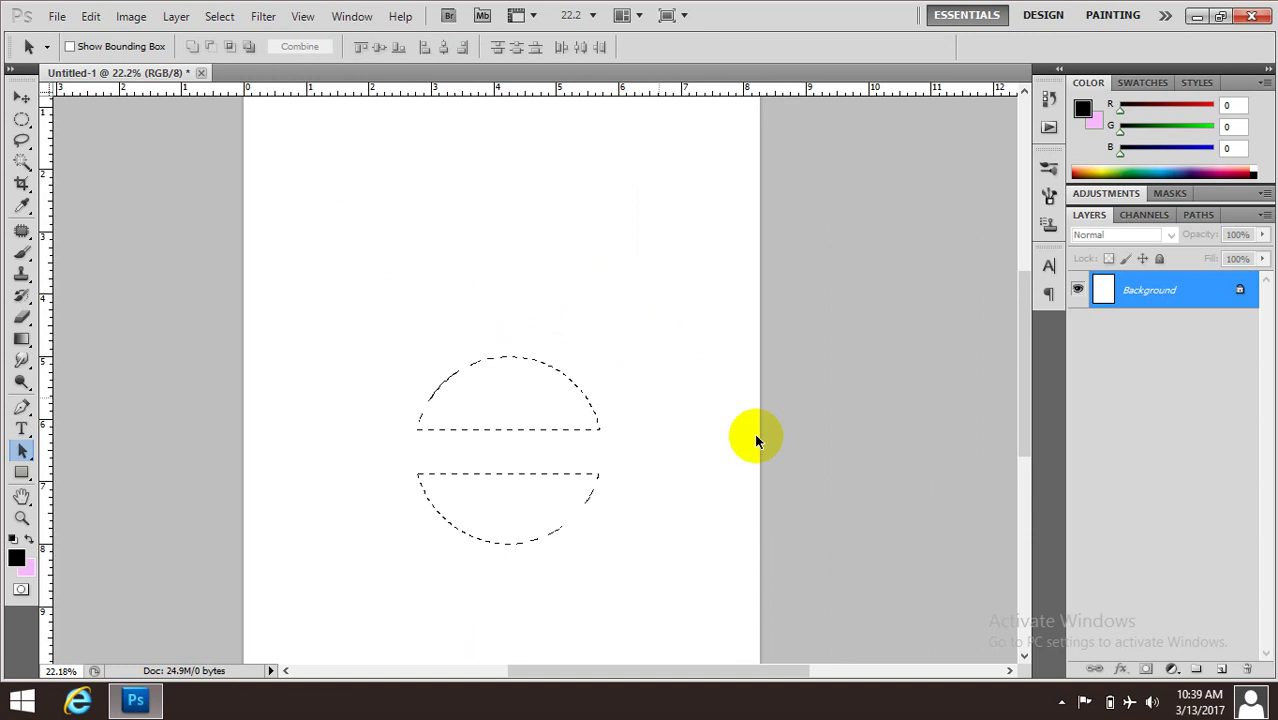
click(1222, 670)
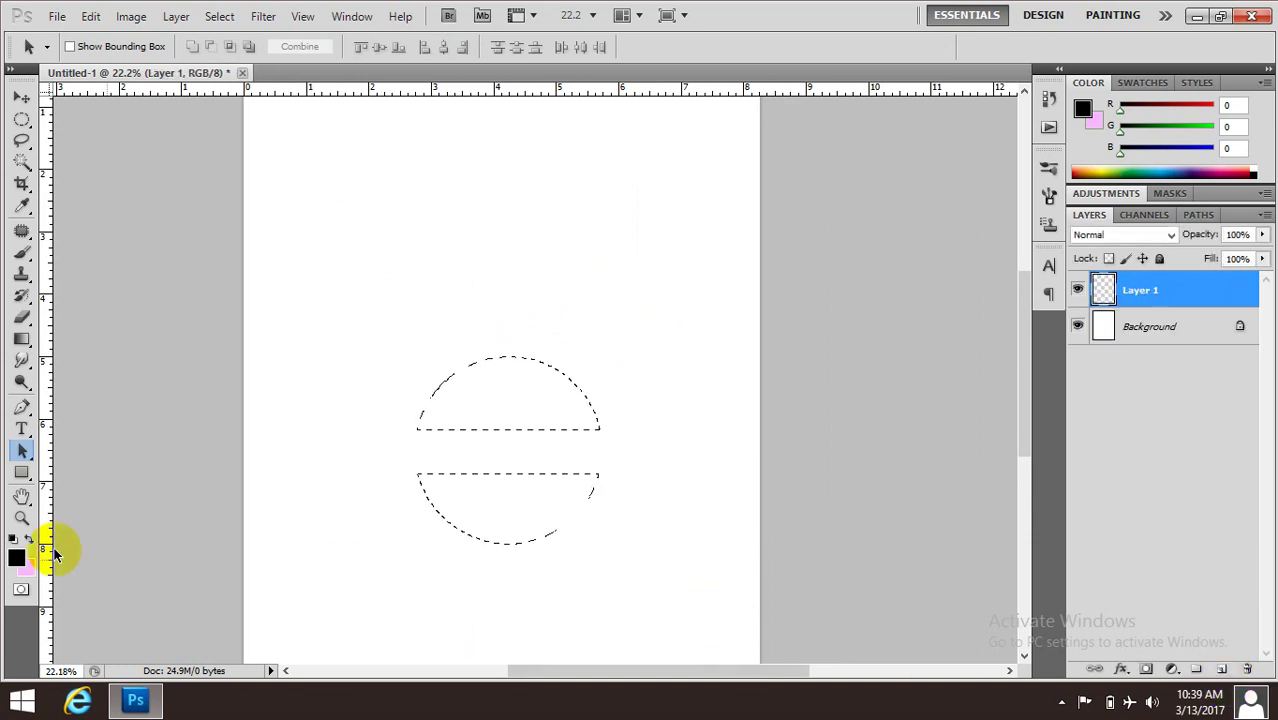
Set the foreground colour to red (ff0006) and fill both cap selections with it.
click(16, 558)
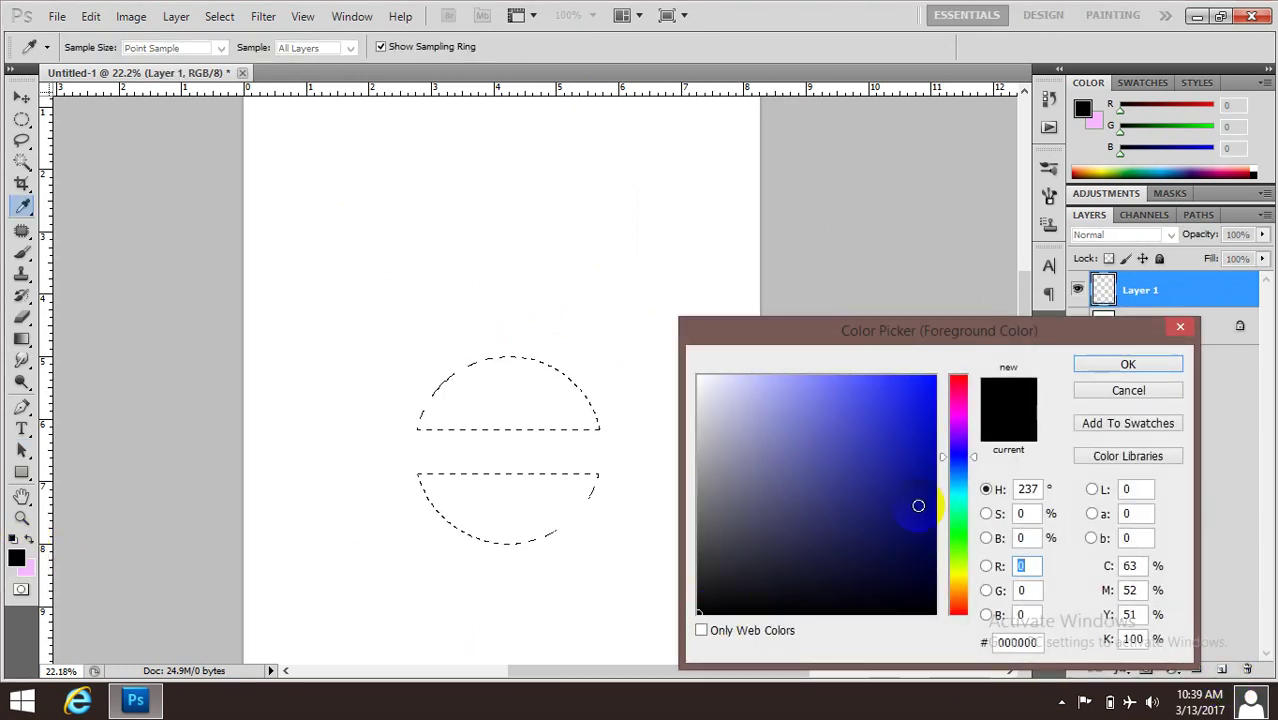
click(958, 378)
drag(903, 416, 950, 351)
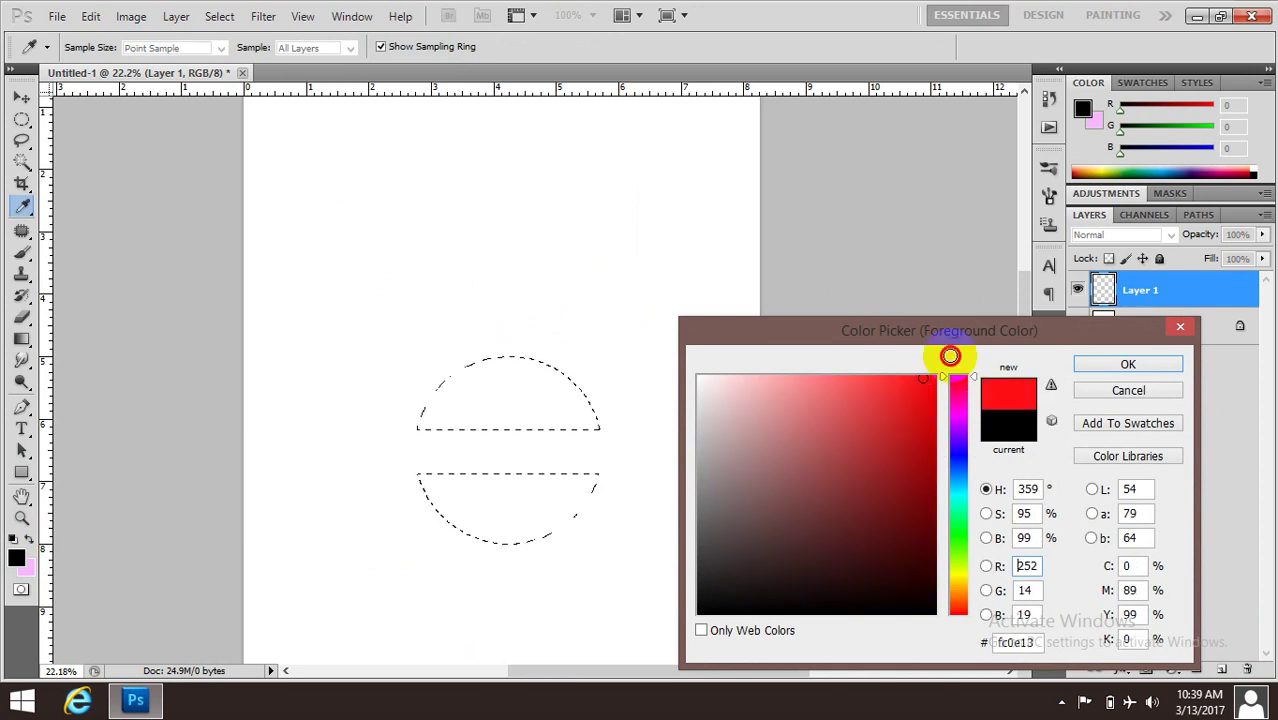
click(1127, 366)
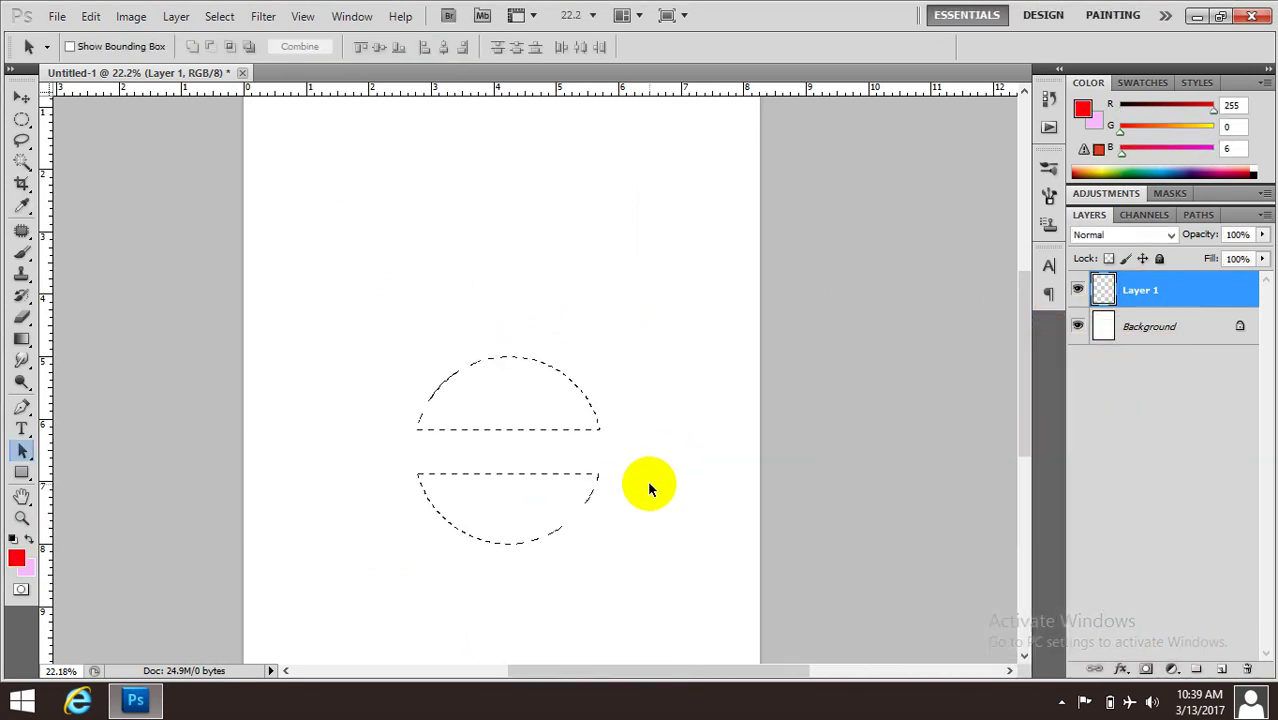
key(alt+BackSpace)
ctrl+click(494, 497)
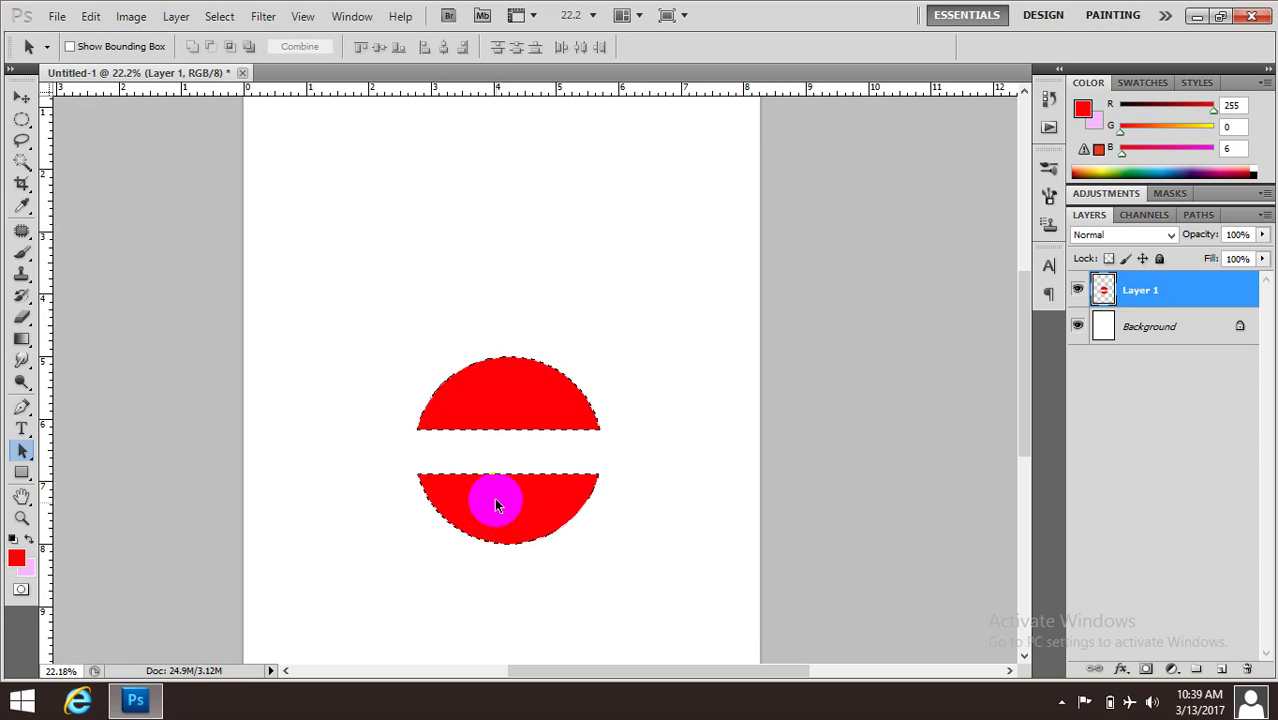
Stroke both red caps with a 5 px black centre stroke, then deselect.
click(89, 17)
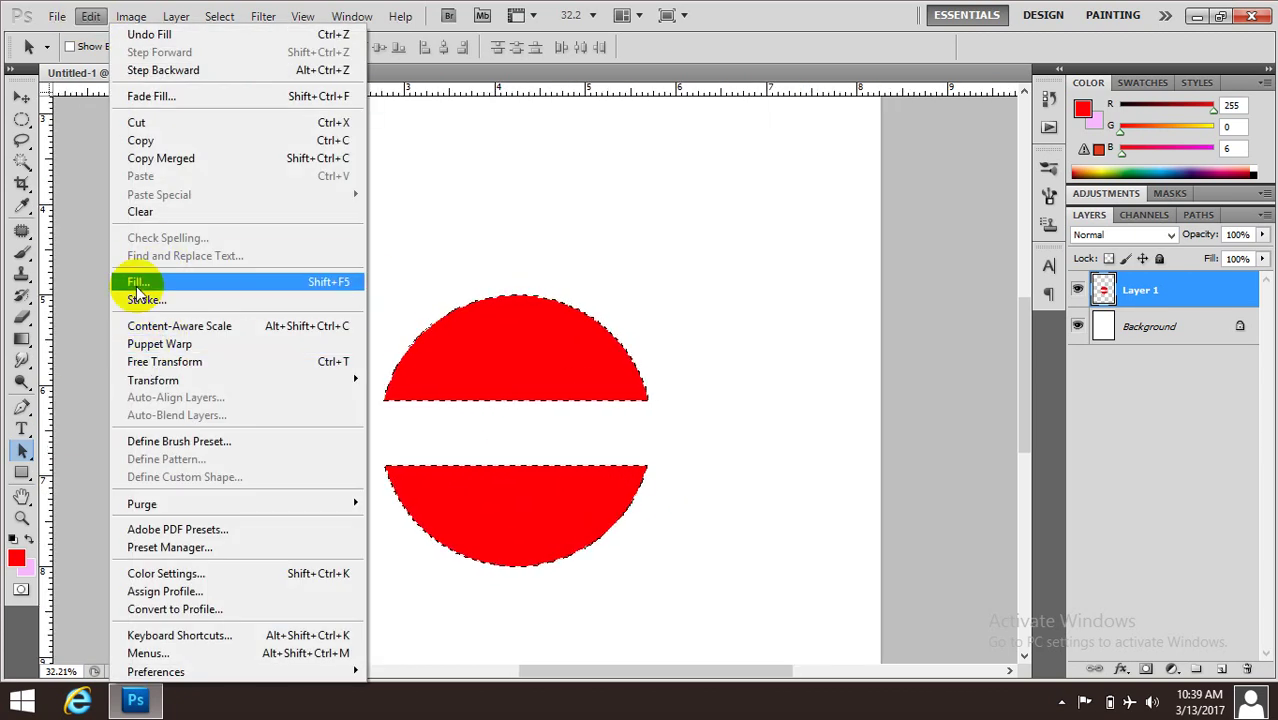
click(150, 299)
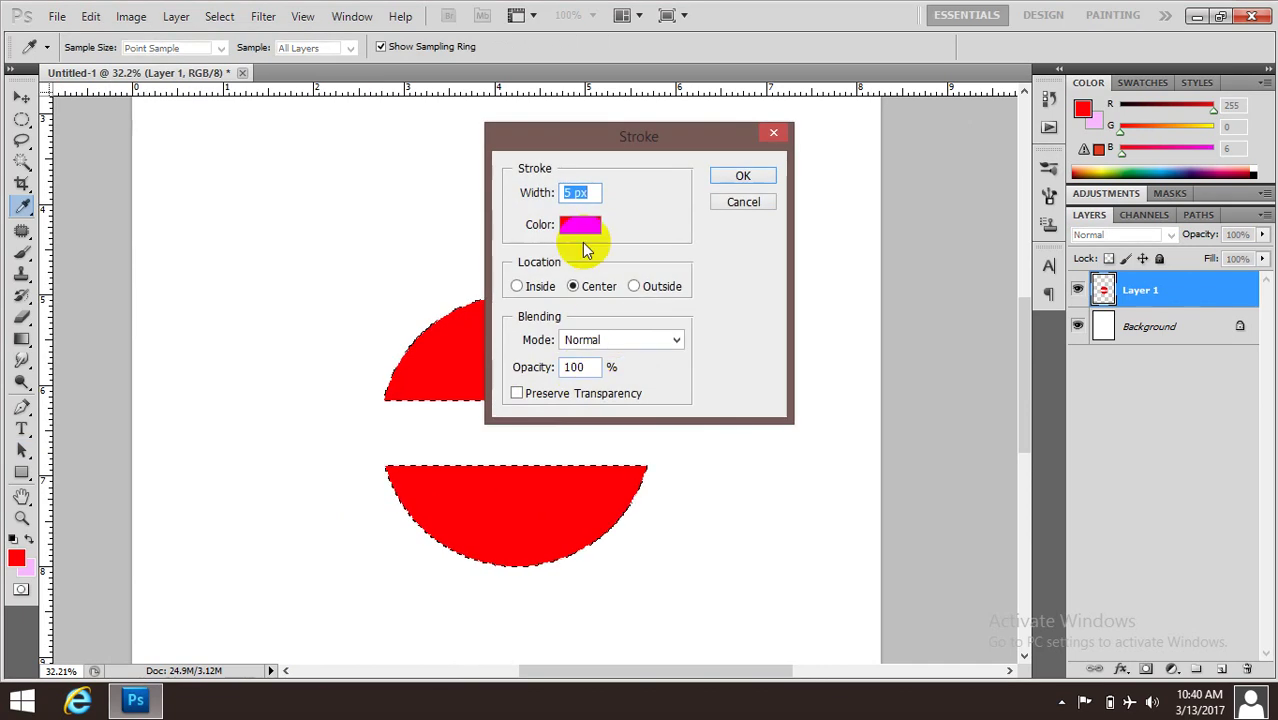
click(580, 224)
drag(739, 546, 590, 690)
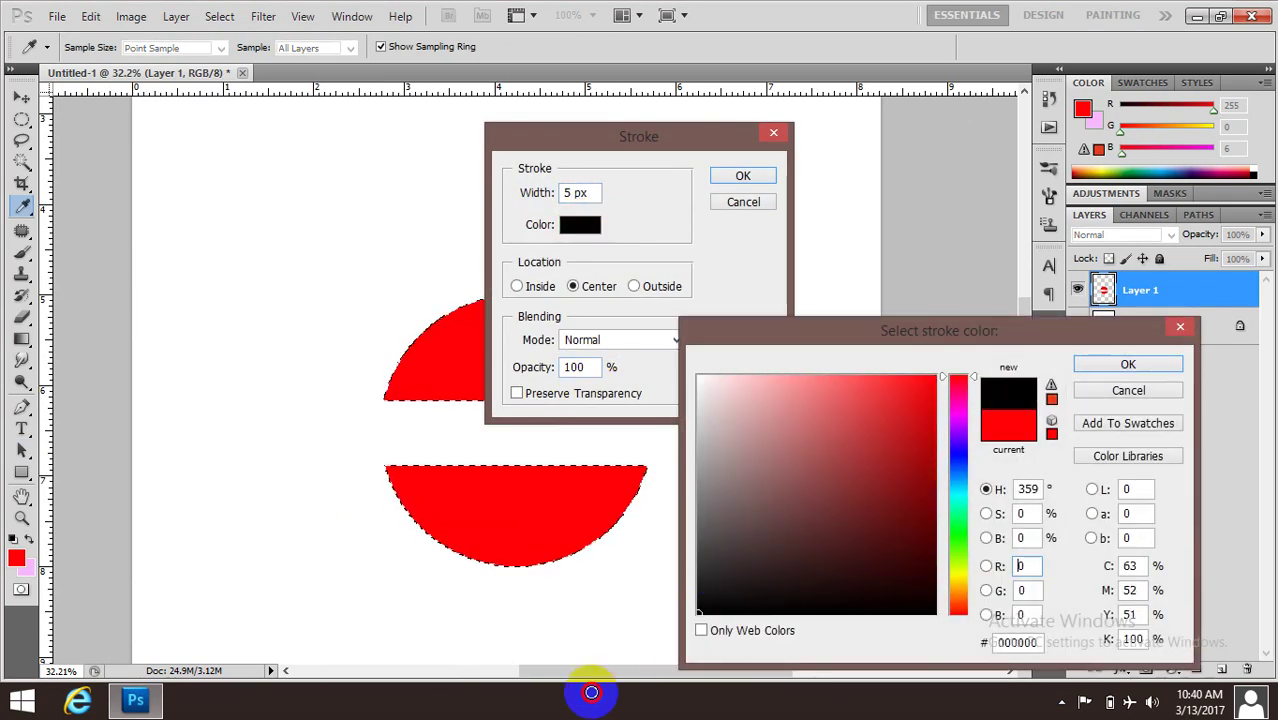
click(1125, 366)
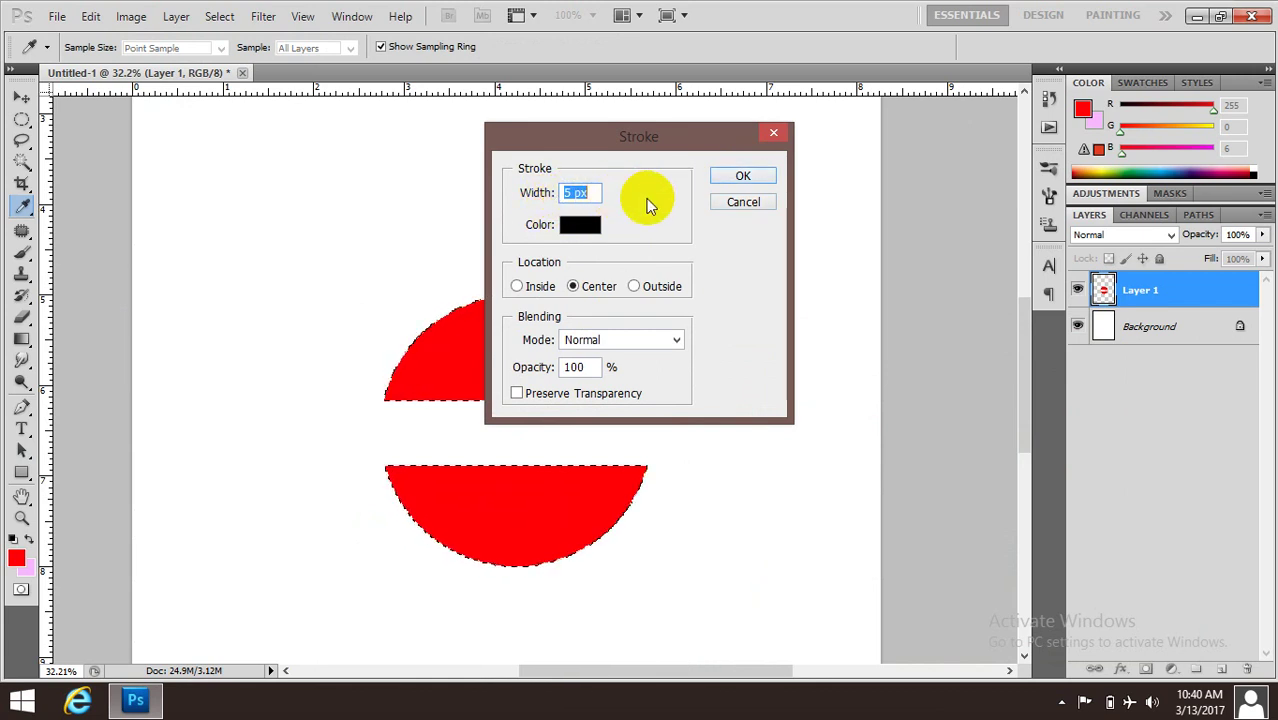
click(740, 176)
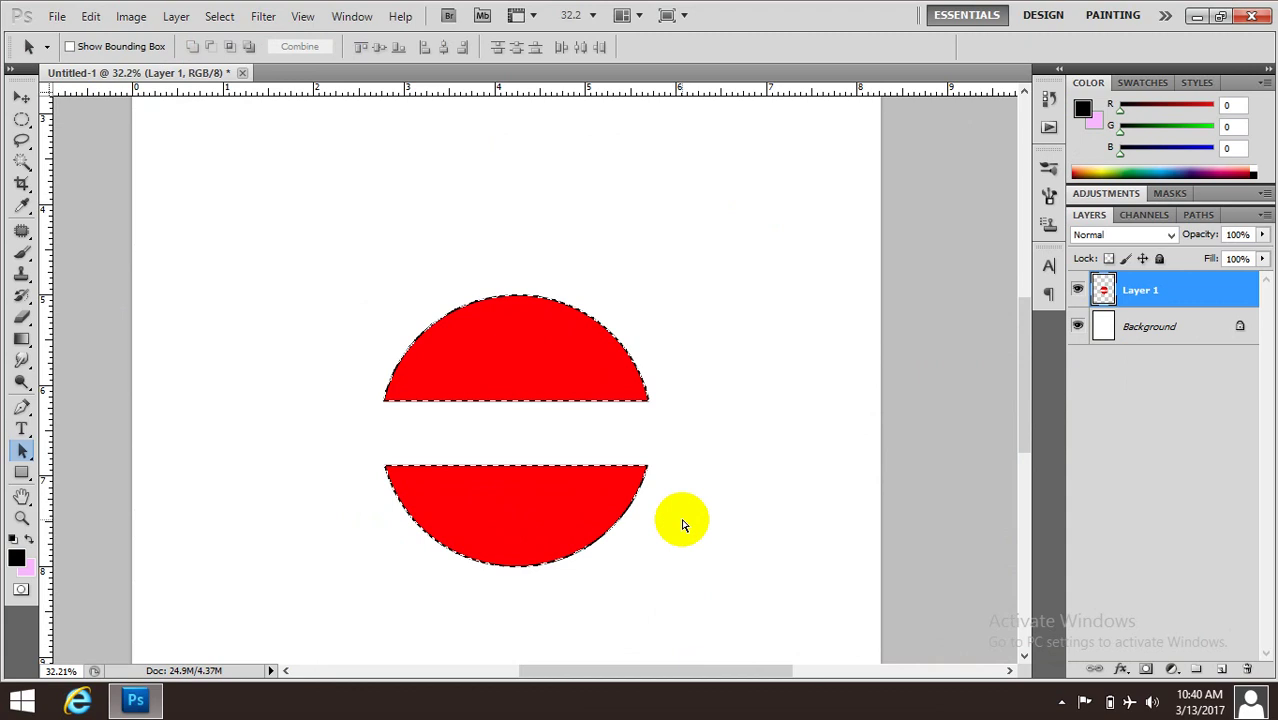
key(ctrl+d)
scroll(555, 530, up, 3)
scroll(555, 520, down, 3)
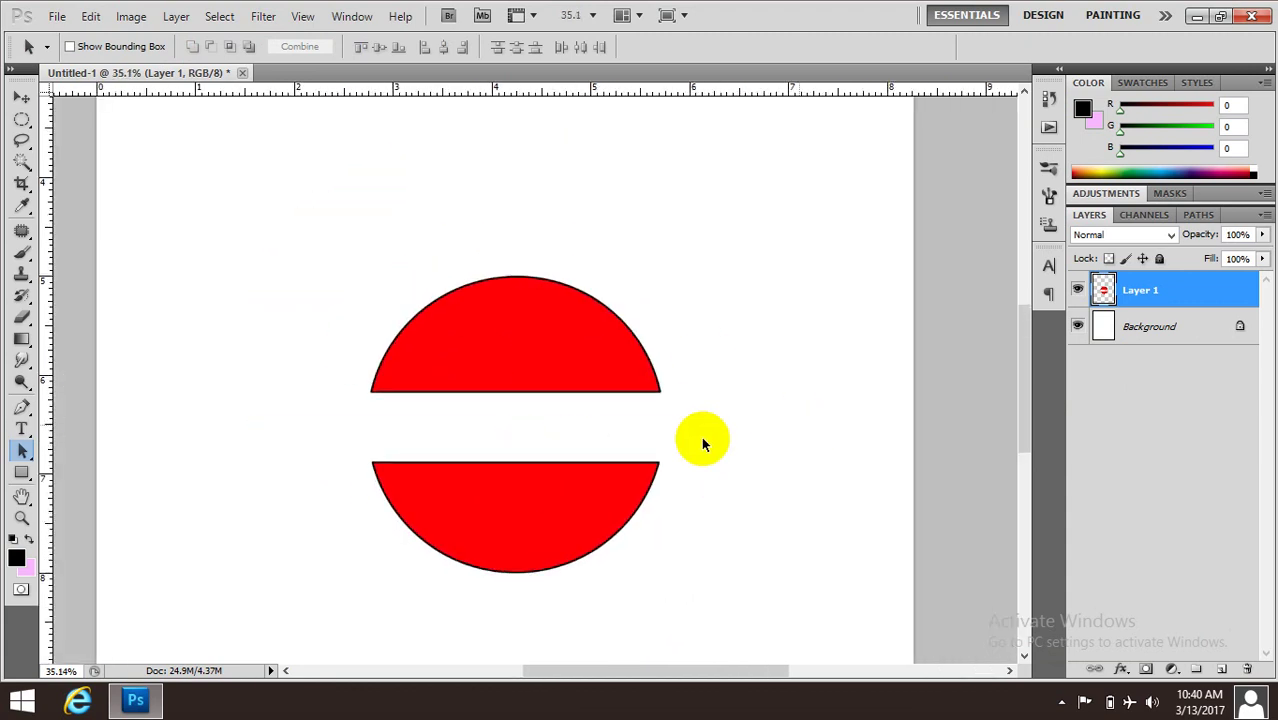
Choose the Magic Wand Tool, set the foreground to blue (0006ff), and add Layer 2.
click(22, 160)
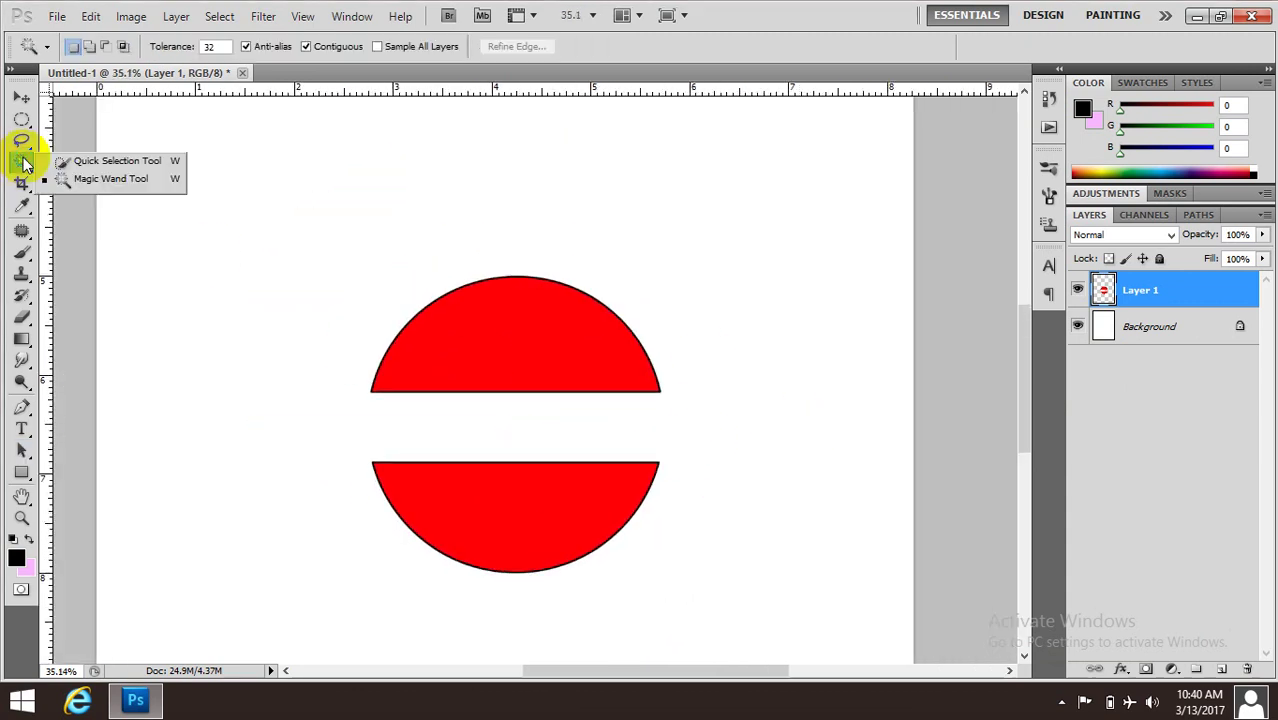
click(105, 181)
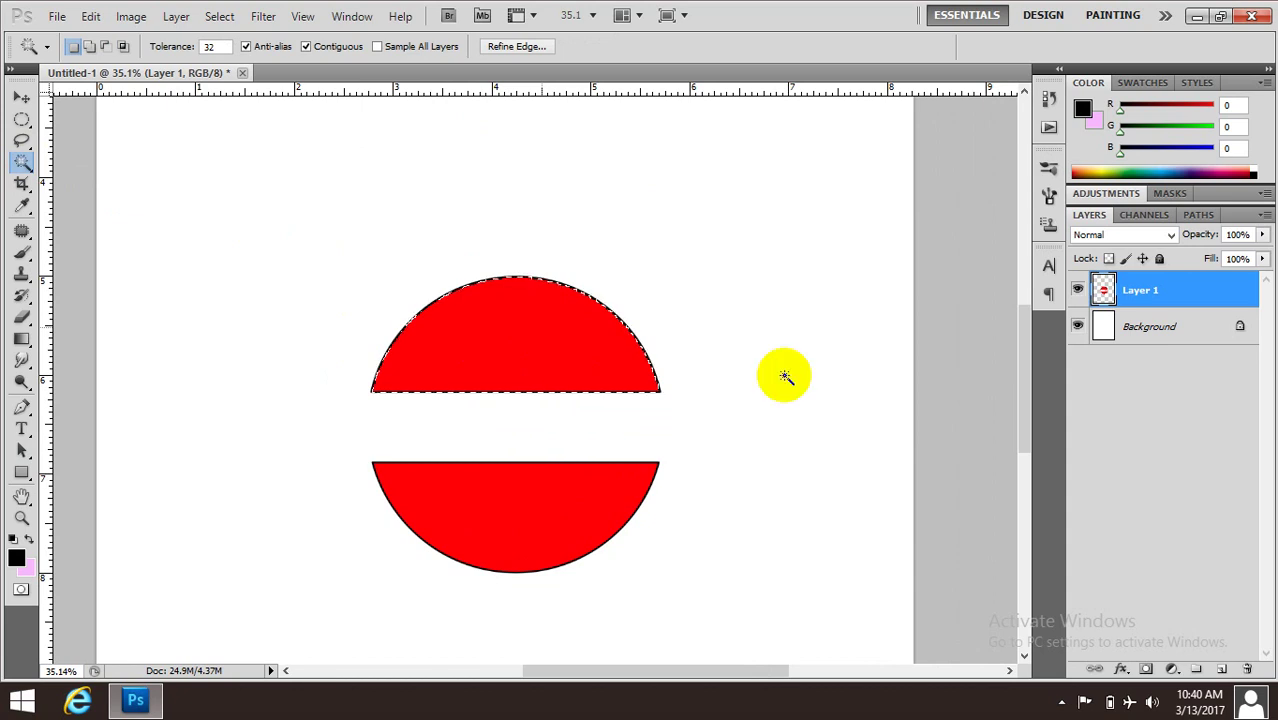
click(17, 557)
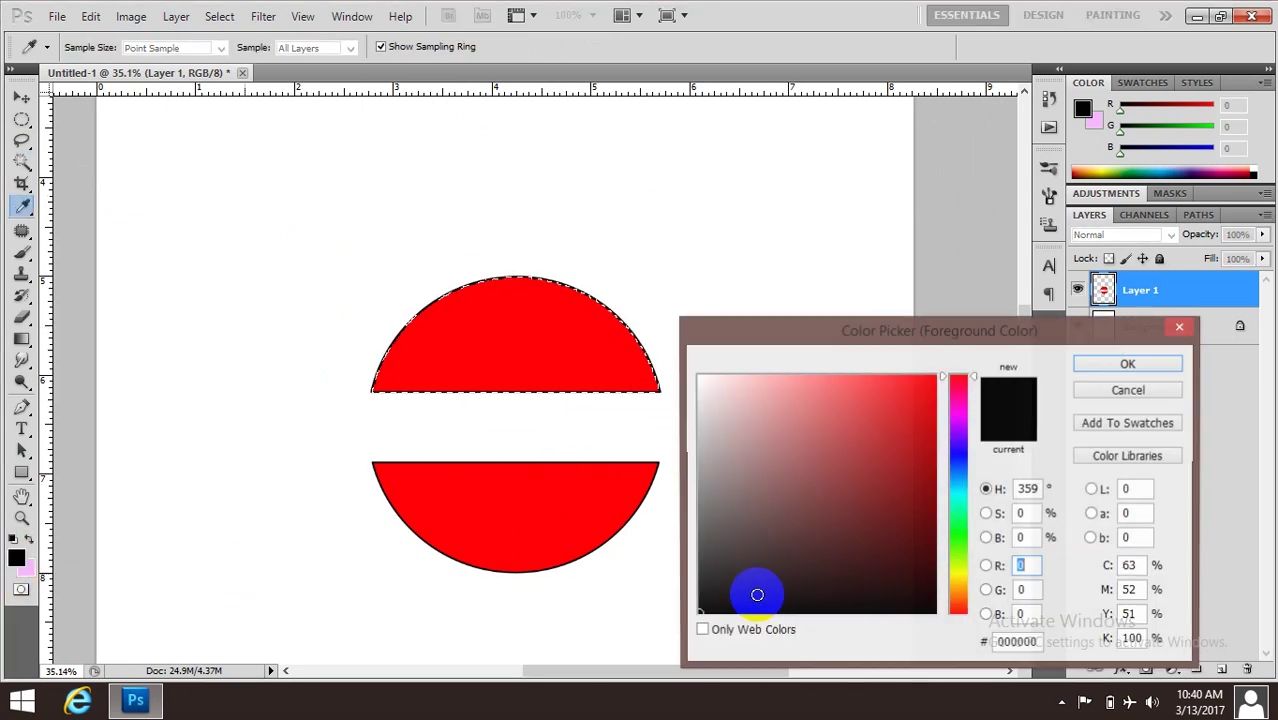
click(956, 455)
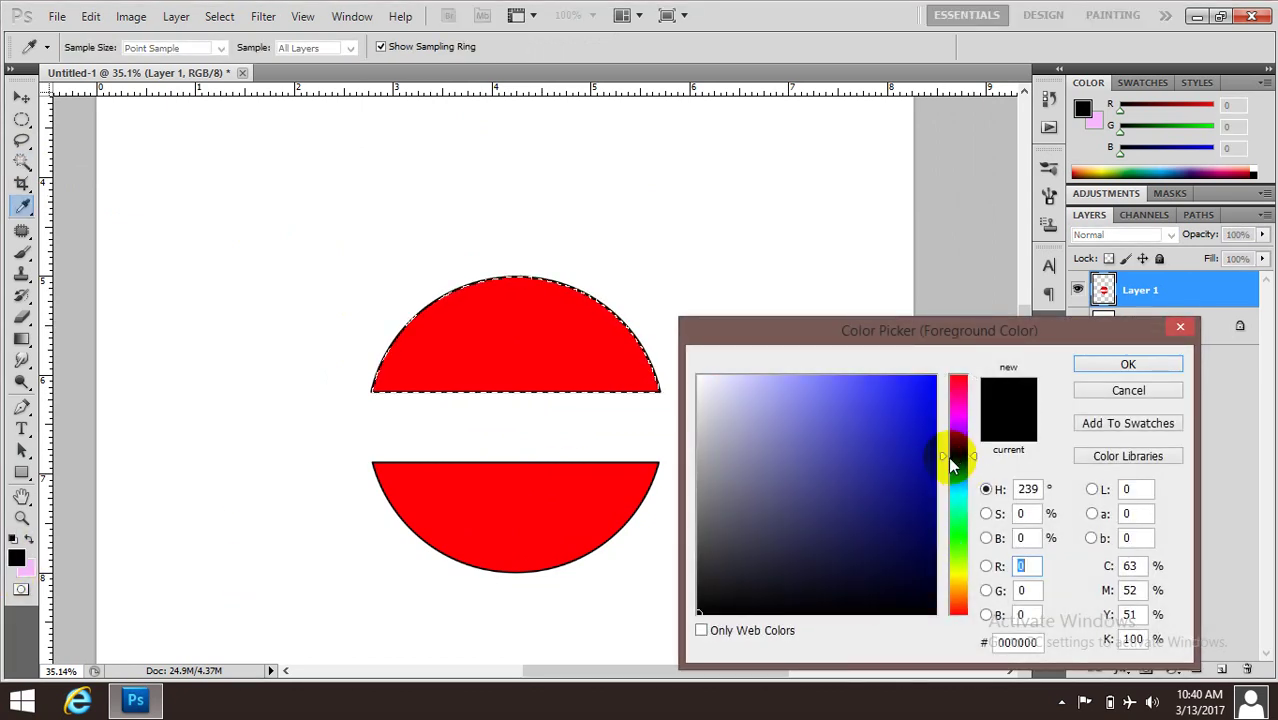
click(935, 378)
click(1124, 366)
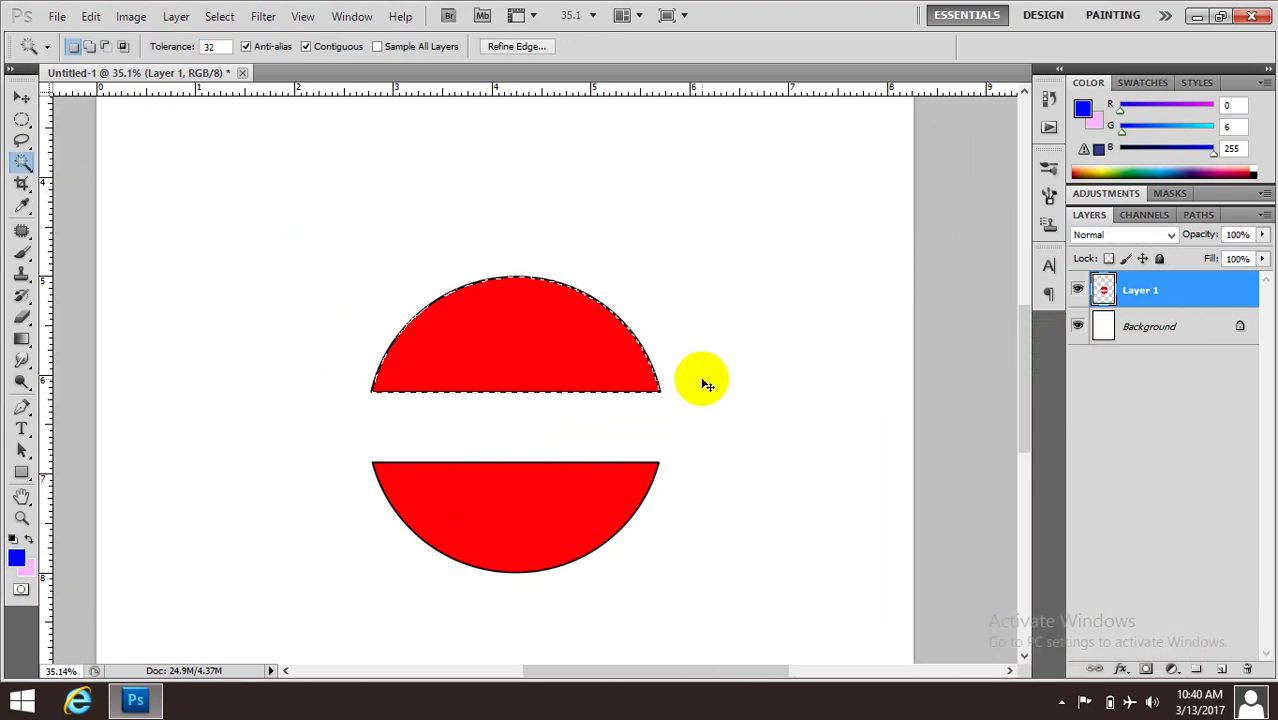
key(ctrl+shift+alt+n)
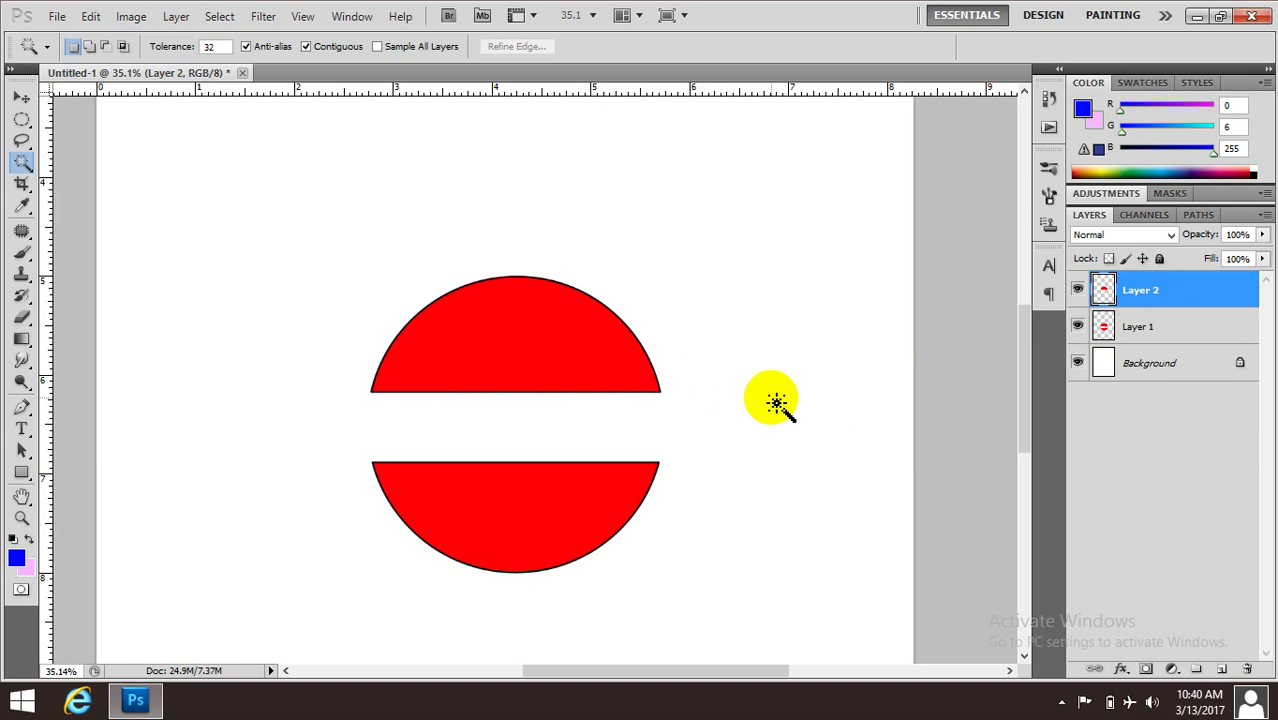
On Layer 2, magic-wand the upper cap, fill it blue, and deselect.
ctrl+click(1103, 290)
click(540, 344)
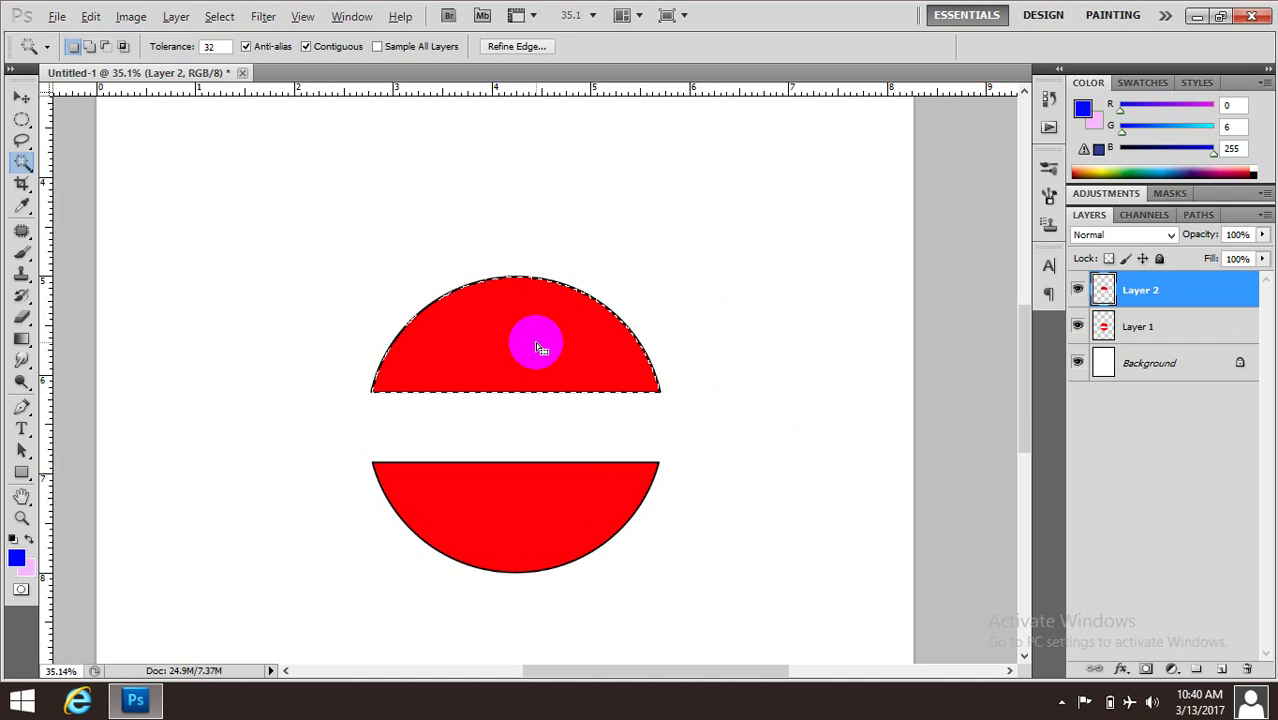
key(alt)
key(alt+BackSpace)
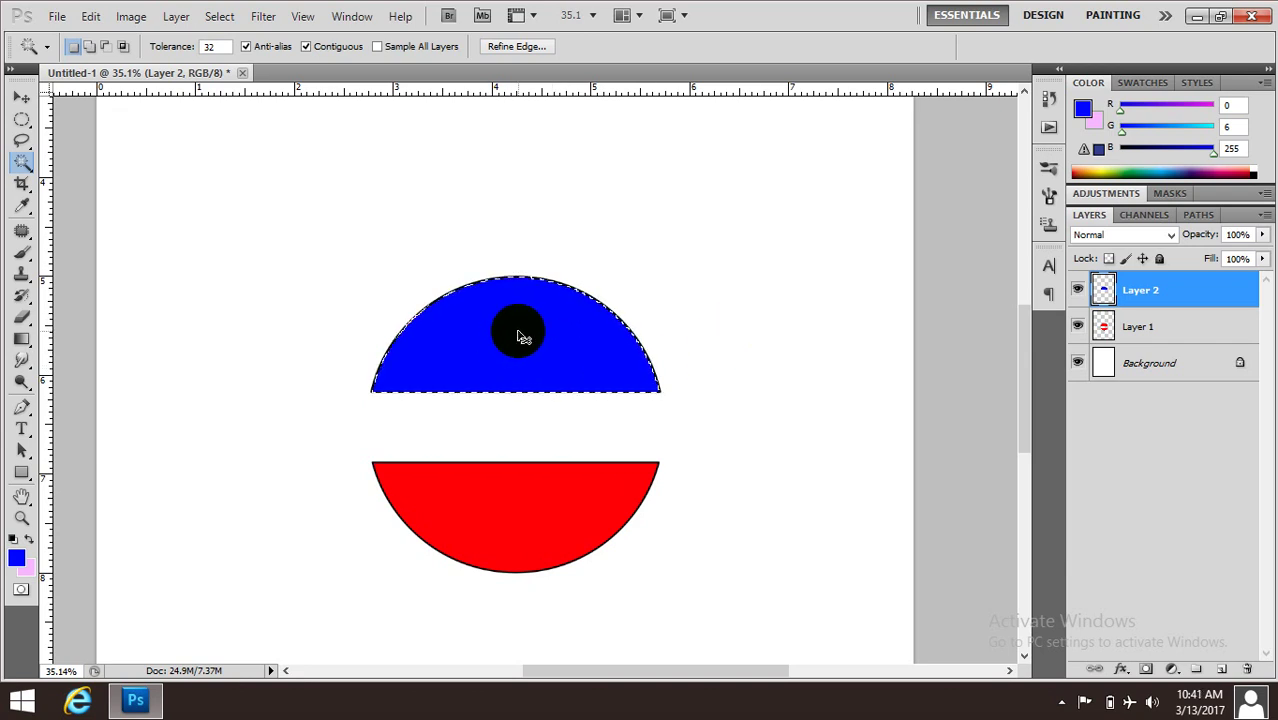
click(525, 475)
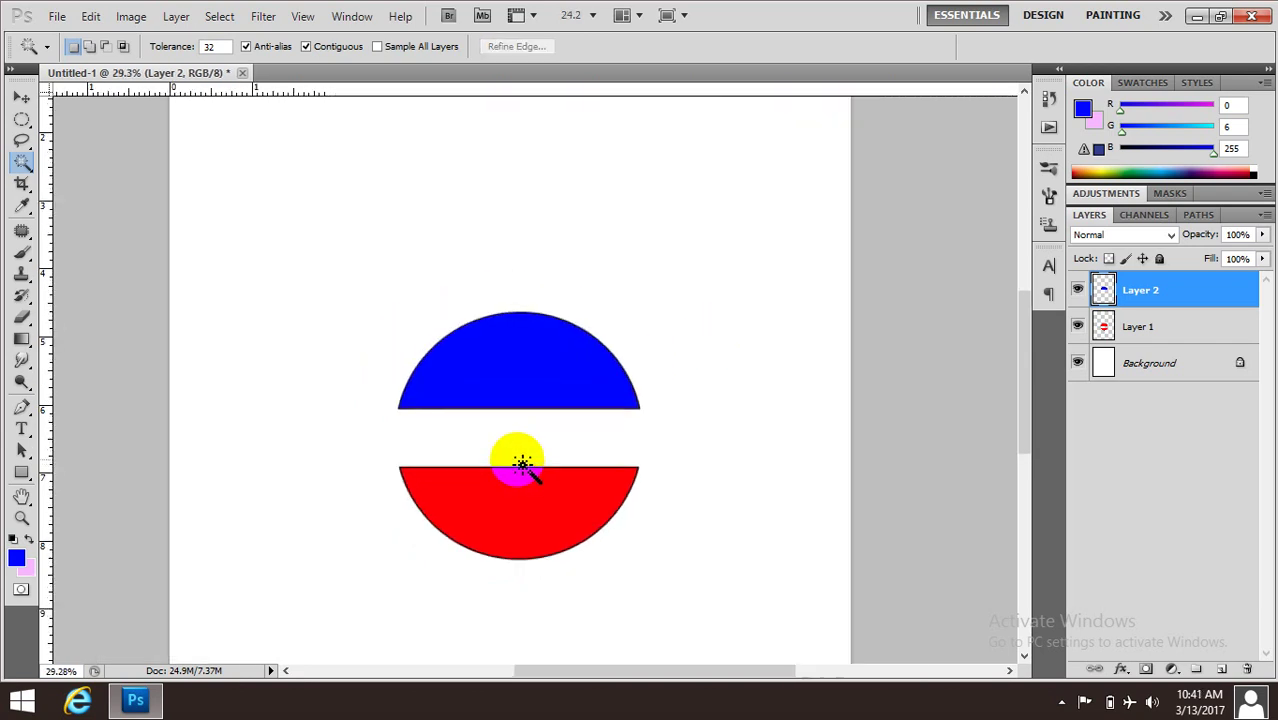
click(13, 539)
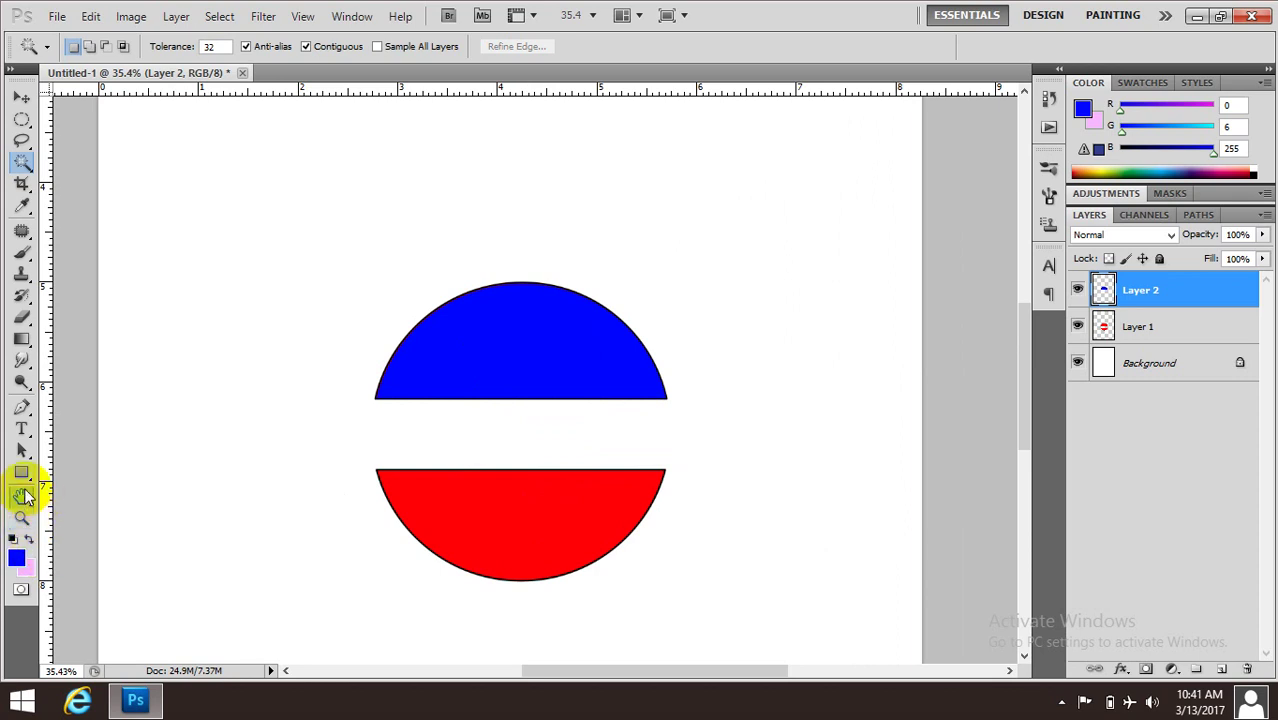
Set the Polygon tool to 6 sides with Star enabled at 50% indent.
click(22, 472)
drag(26, 478, 104, 541)
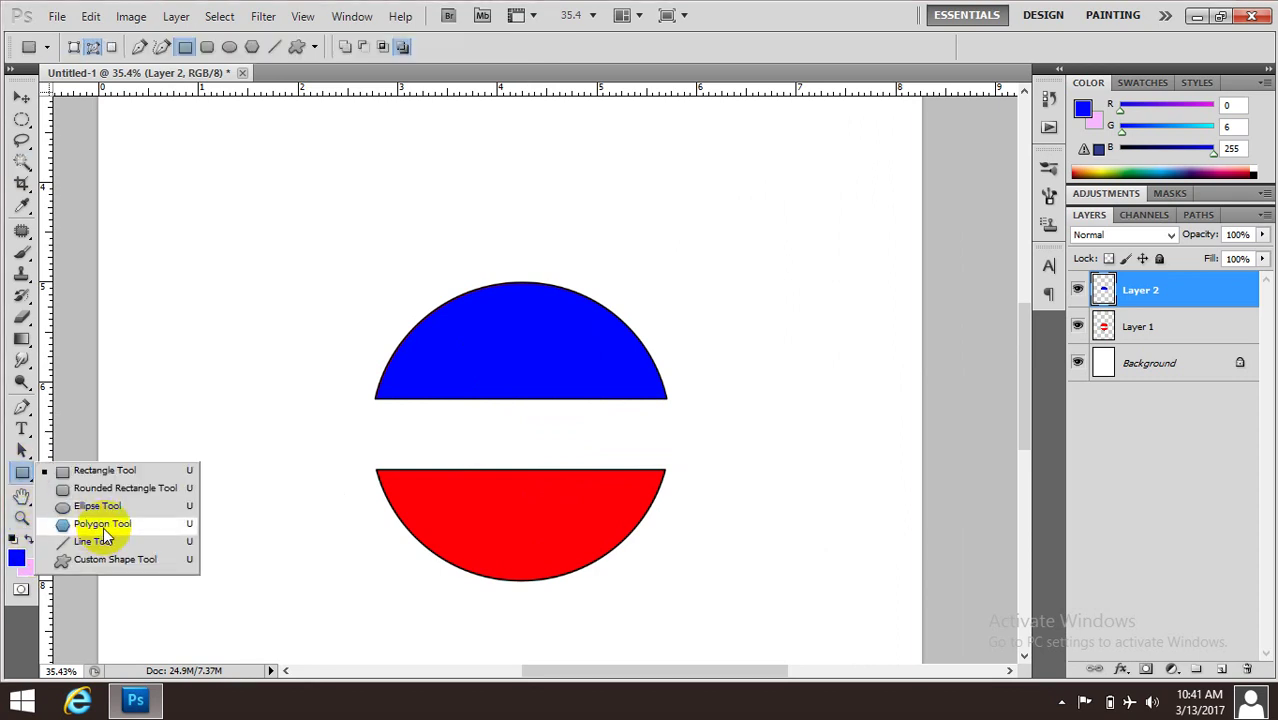
click(104, 524)
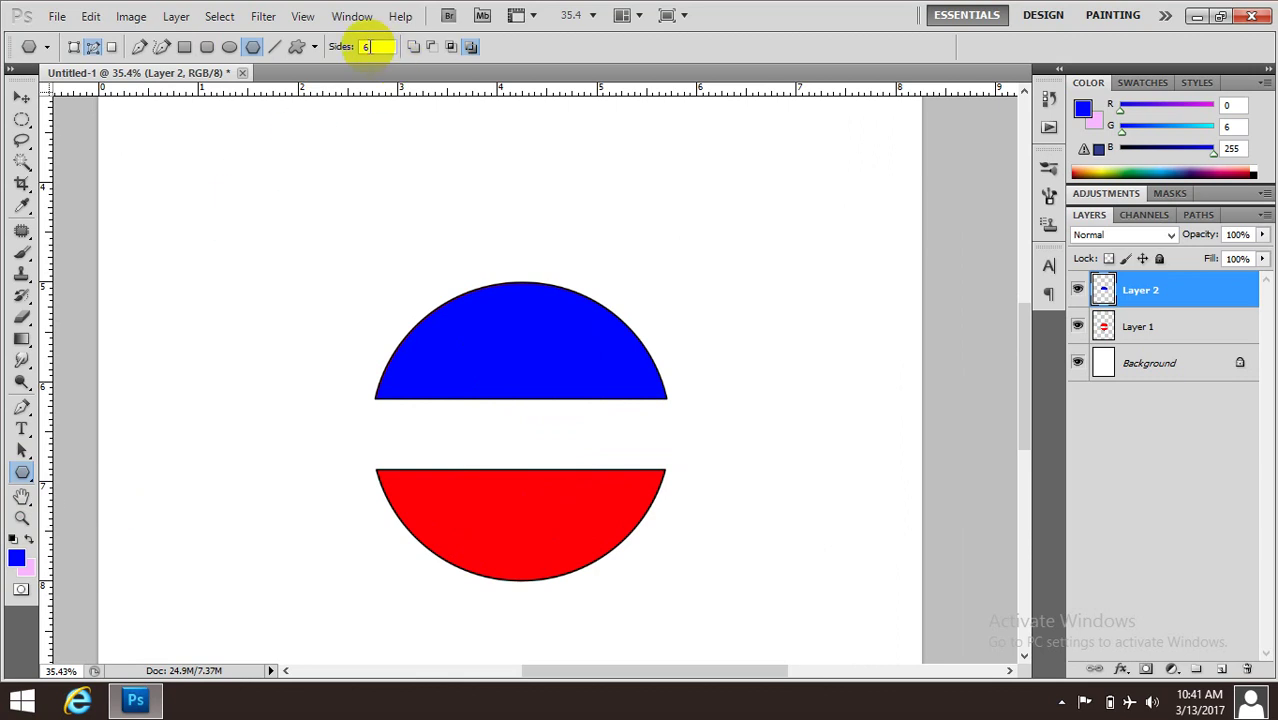
click(360, 46)
click(315, 47)
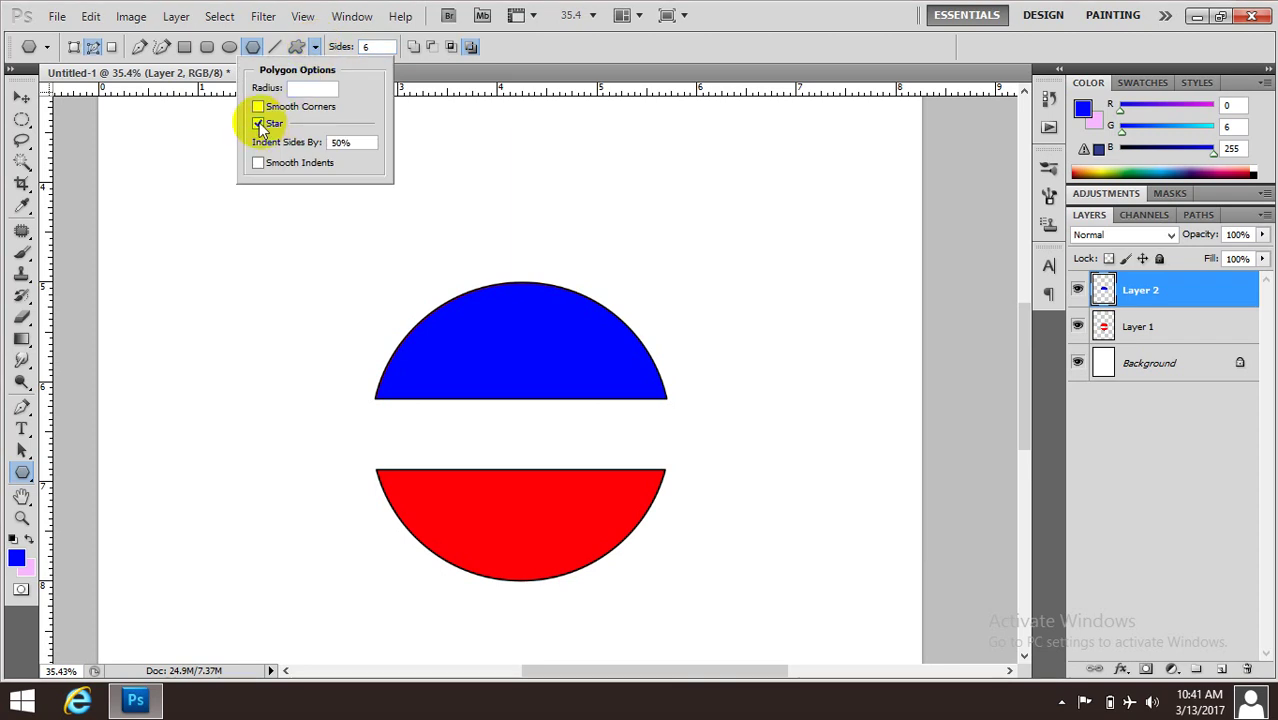
click(259, 124)
click(259, 124)
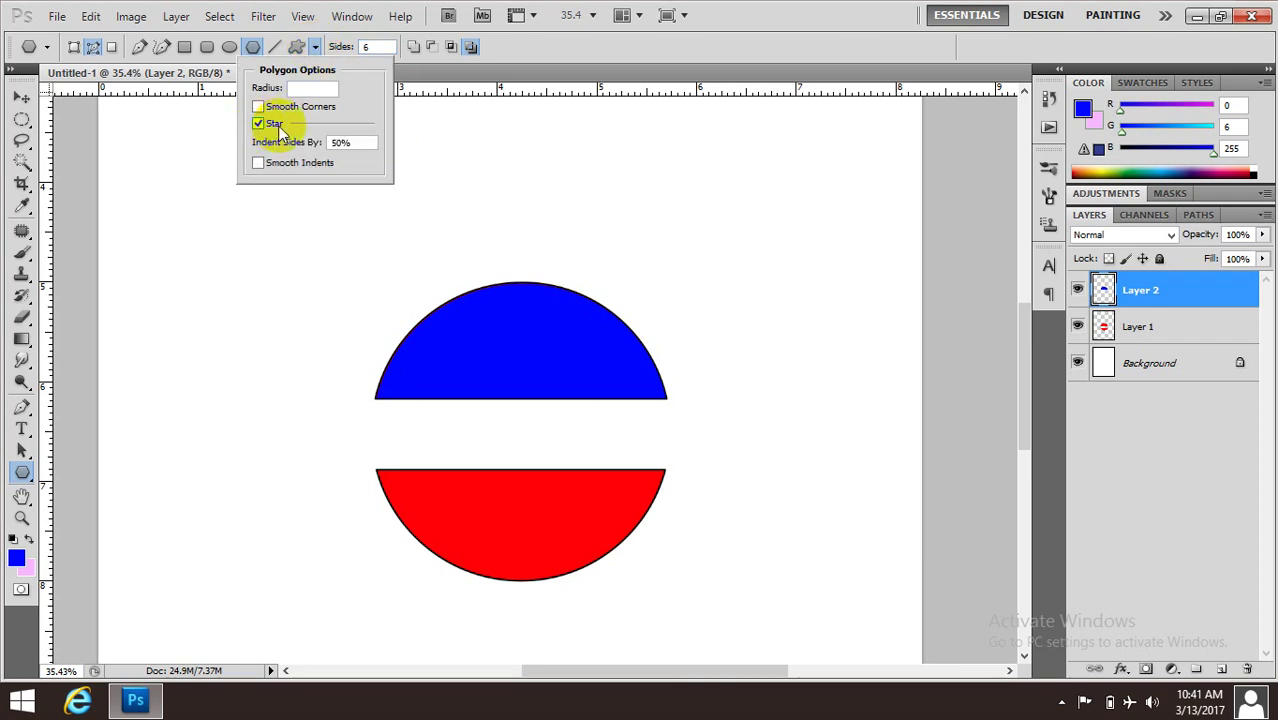
click(428, 128)
Drag out a six-pointed star in the blue cap and add an empty Layer 3.
scroll(490, 410, up, 4)
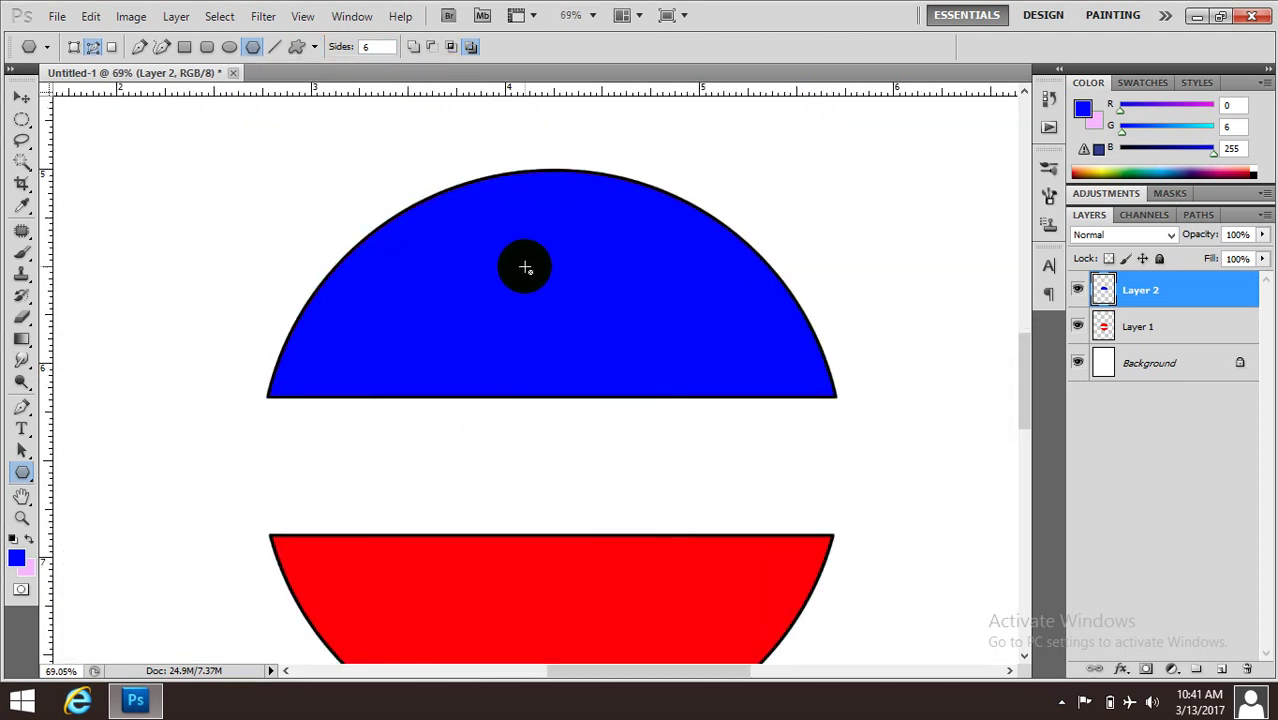
drag(517, 263, 585, 318)
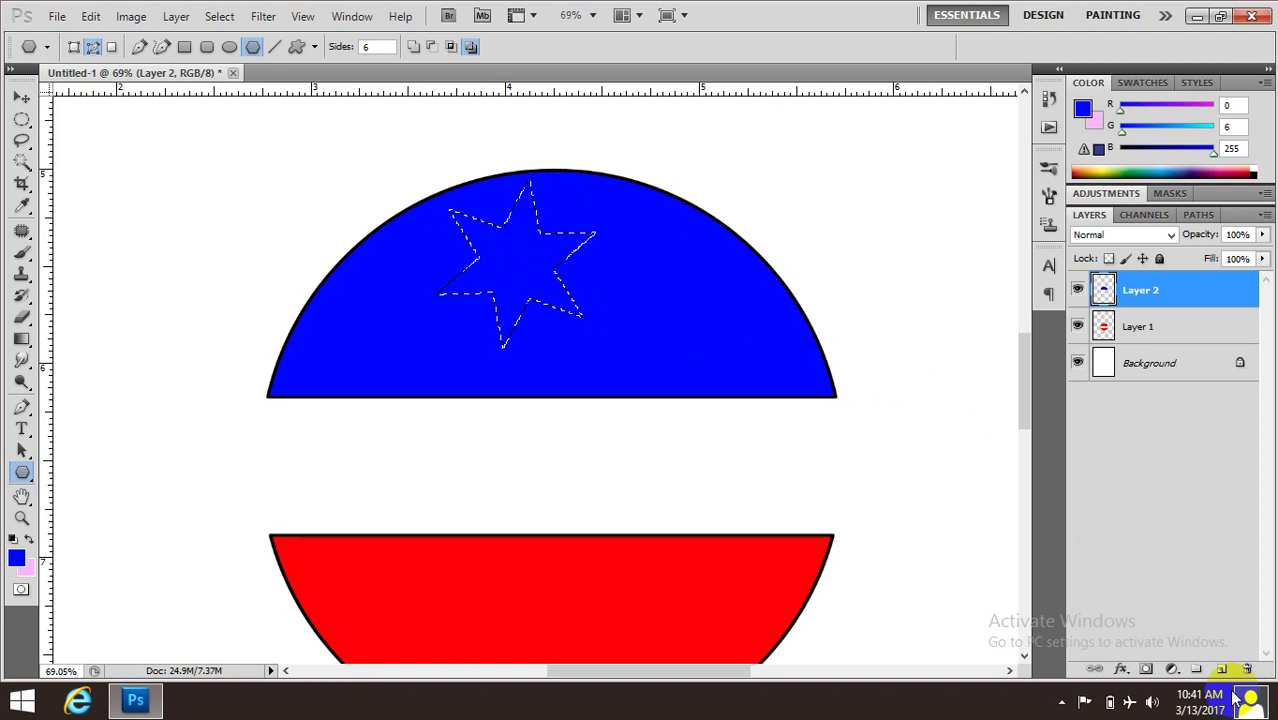
click(508, 316)
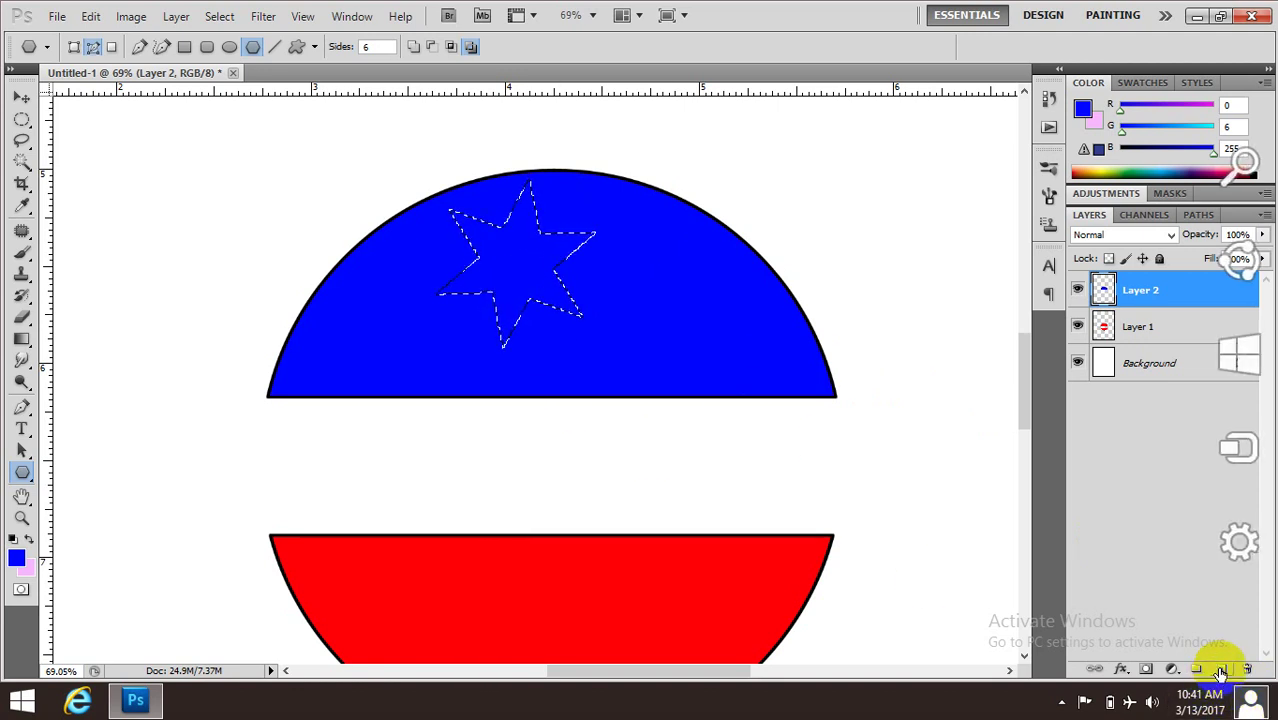
click(1222, 670)
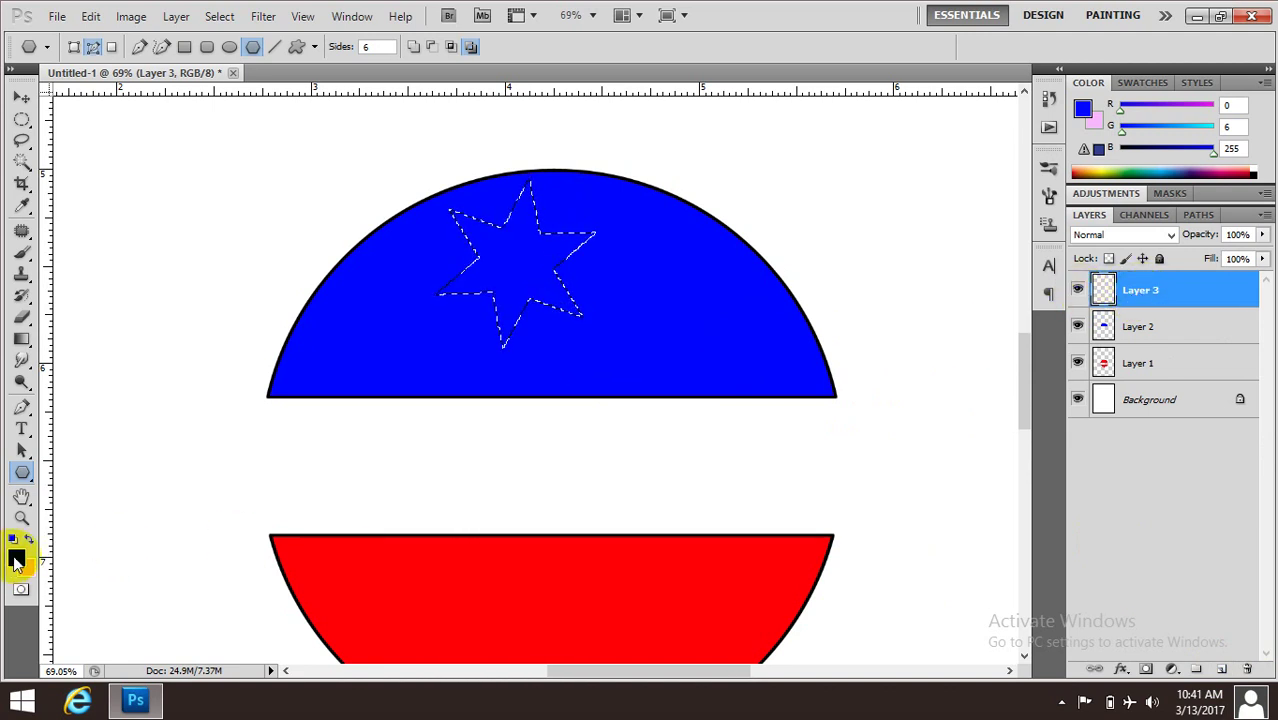
Fill the star selection on Layer 3 with red foreground colour #ff0024.
click(16, 562)
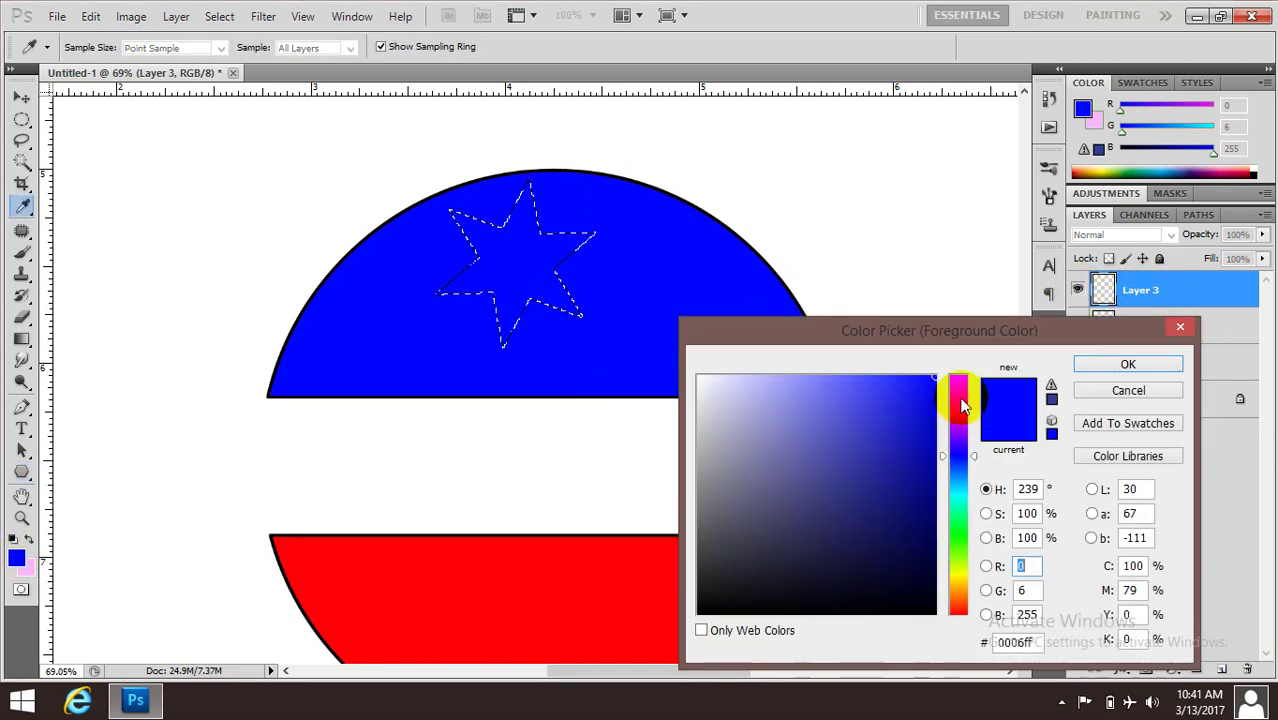
click(962, 382)
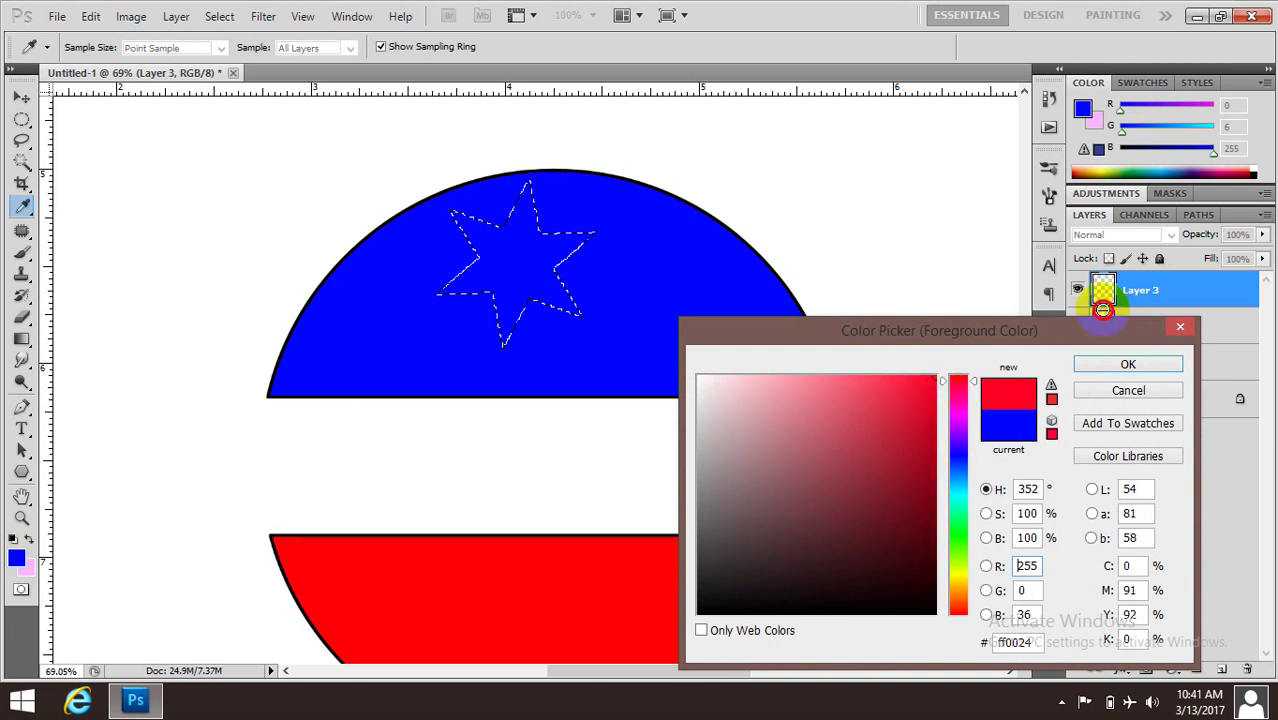
click(1128, 365)
key(u)
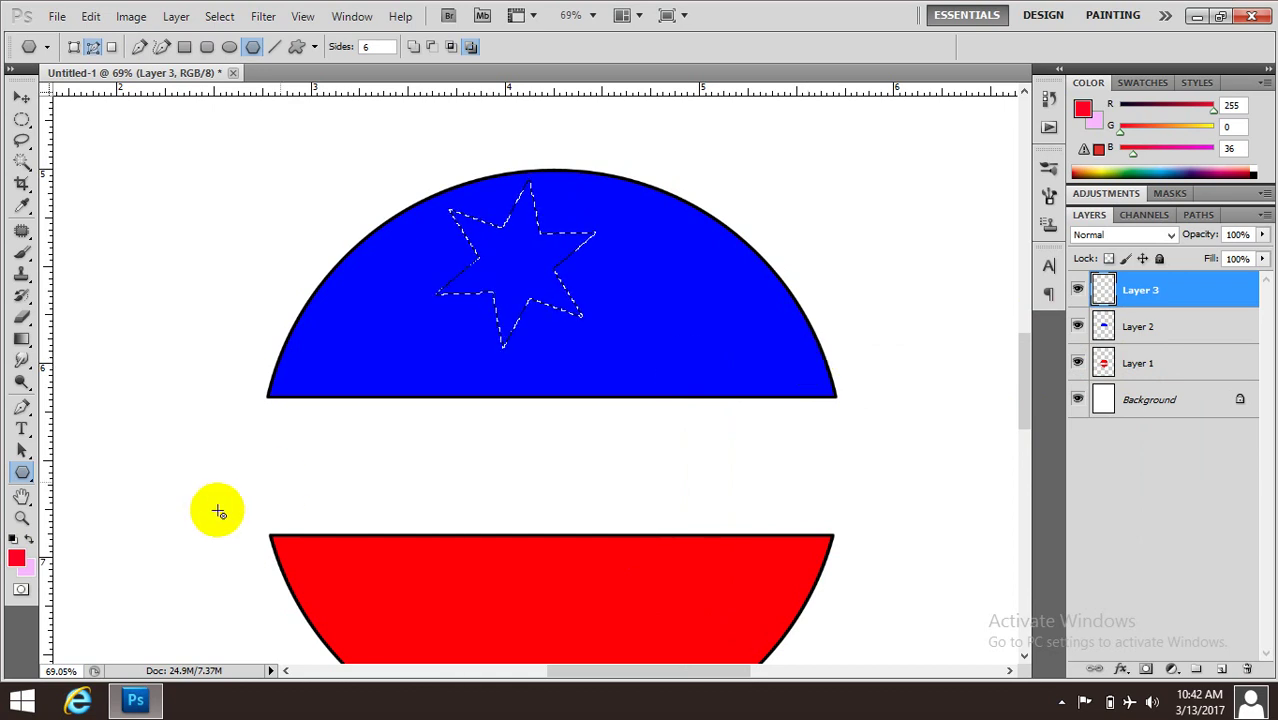
click(461, 304)
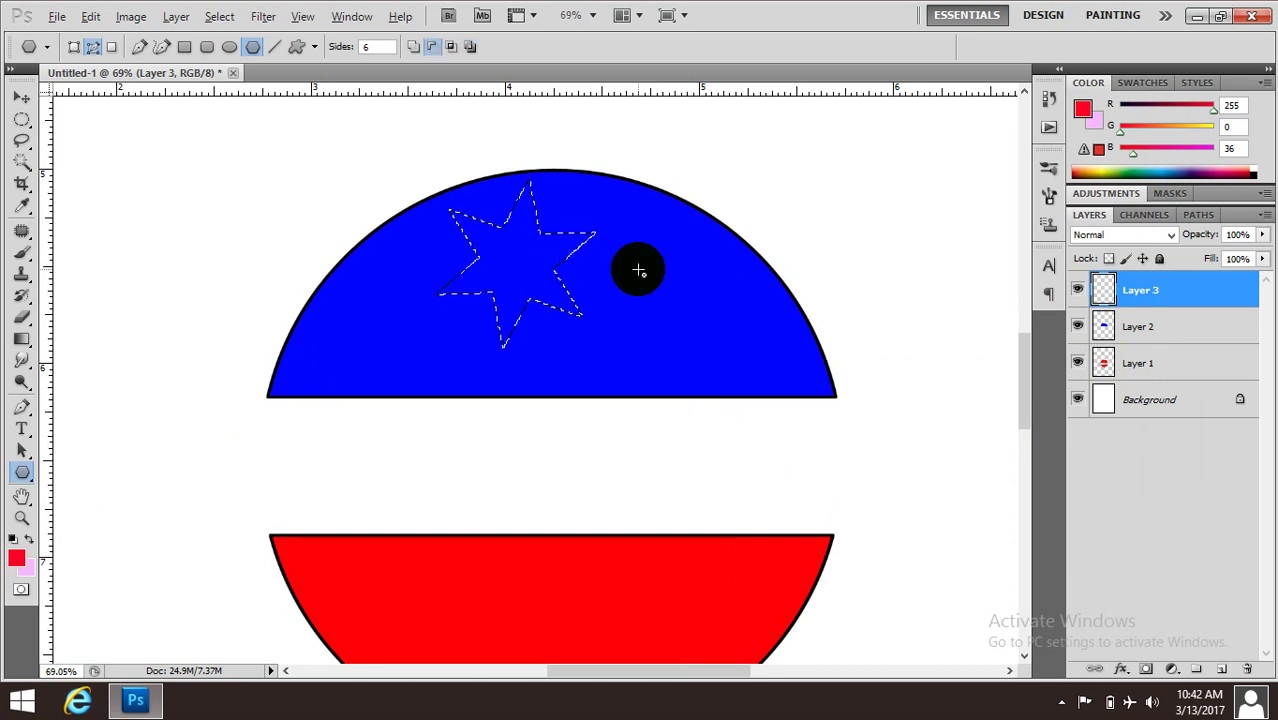
key(alt+BackSpace)
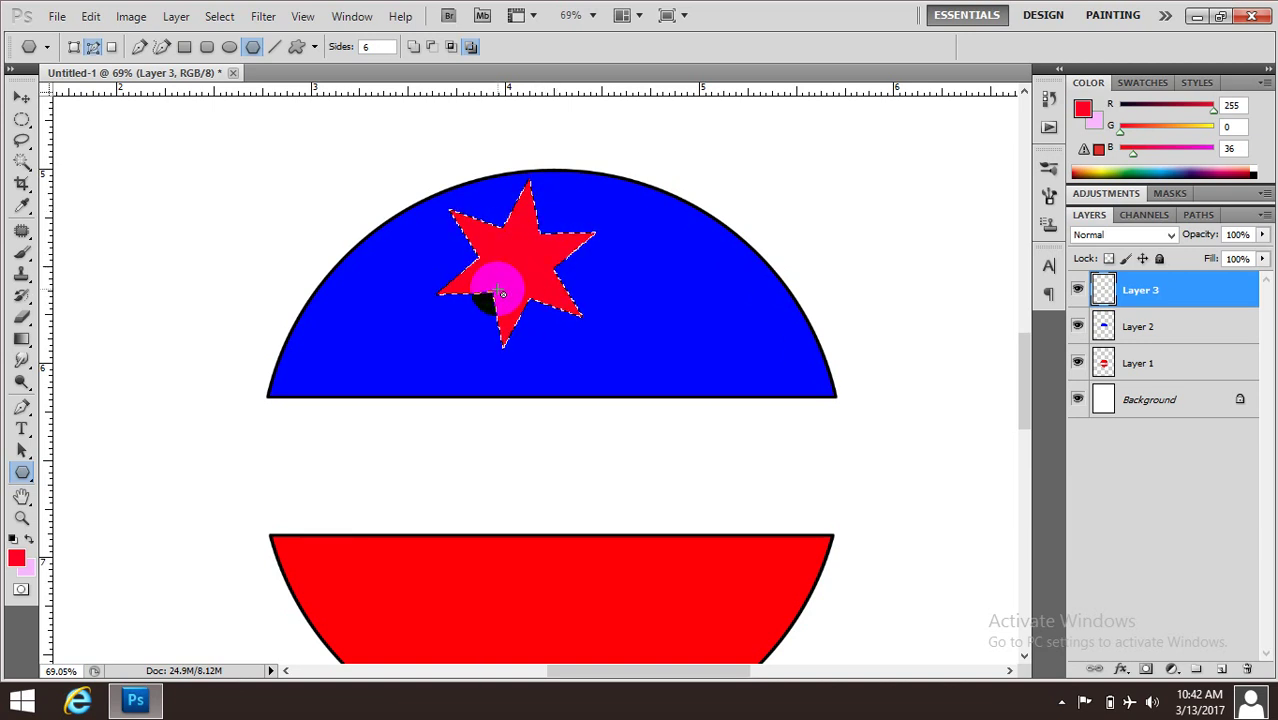
click(90, 17)
Stroke the star selection with a 2 px black line, location Center.
click(143, 296)
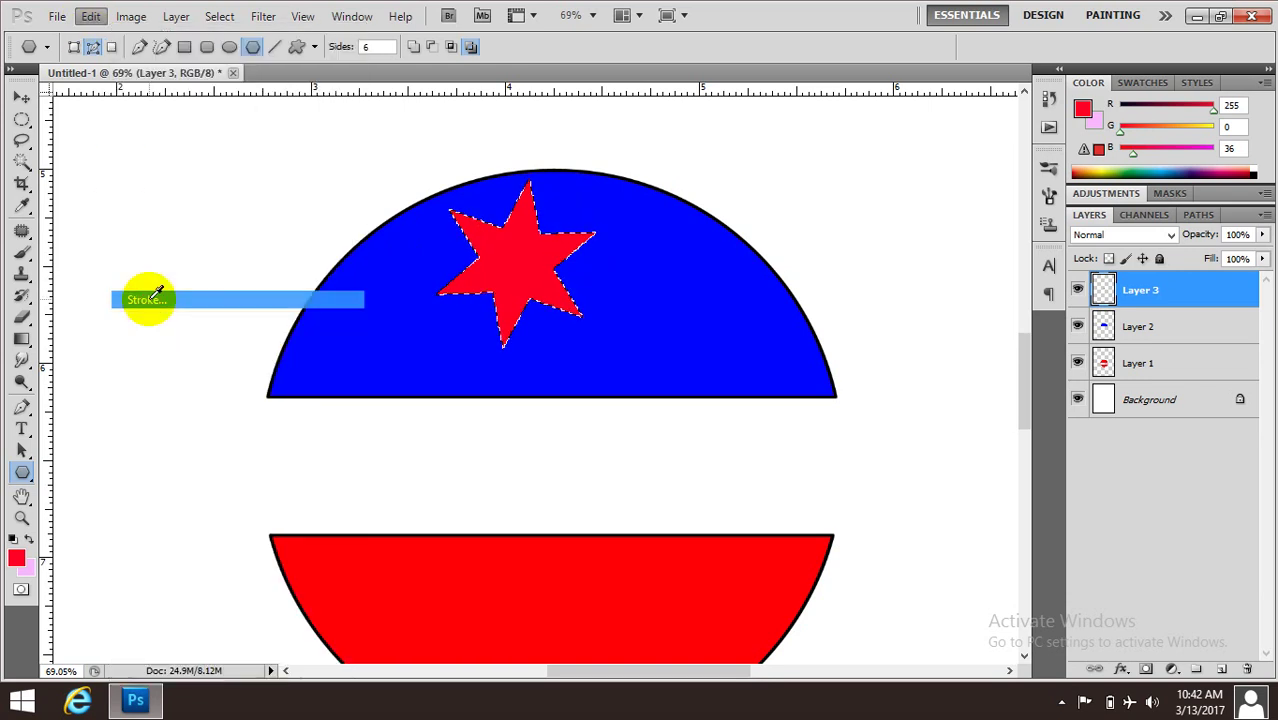
click(582, 224)
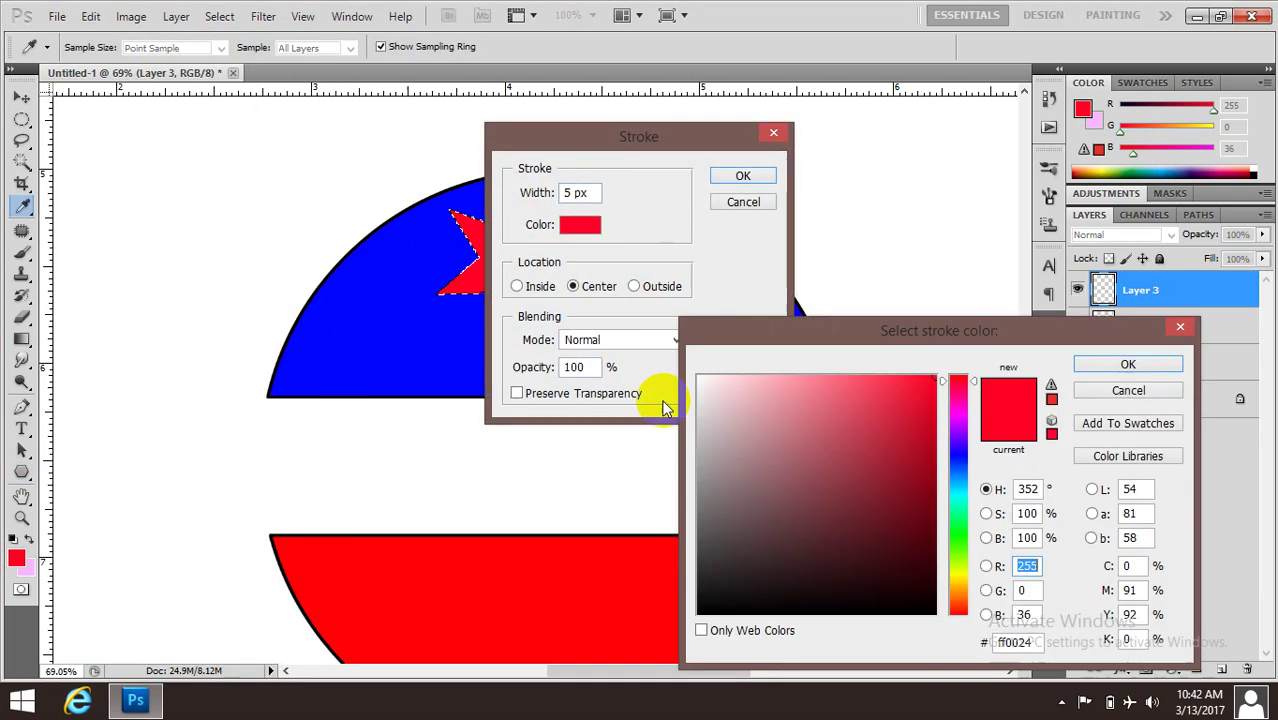
drag(742, 514, 619, 676)
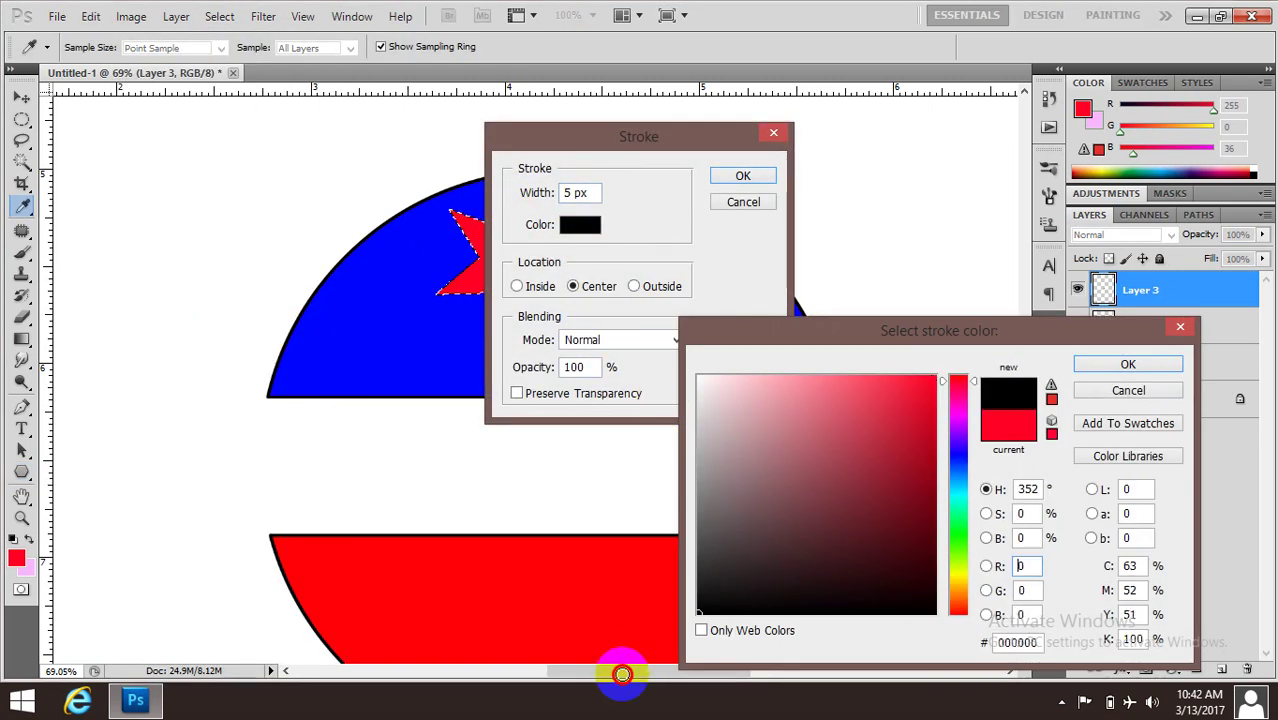
click(1130, 364)
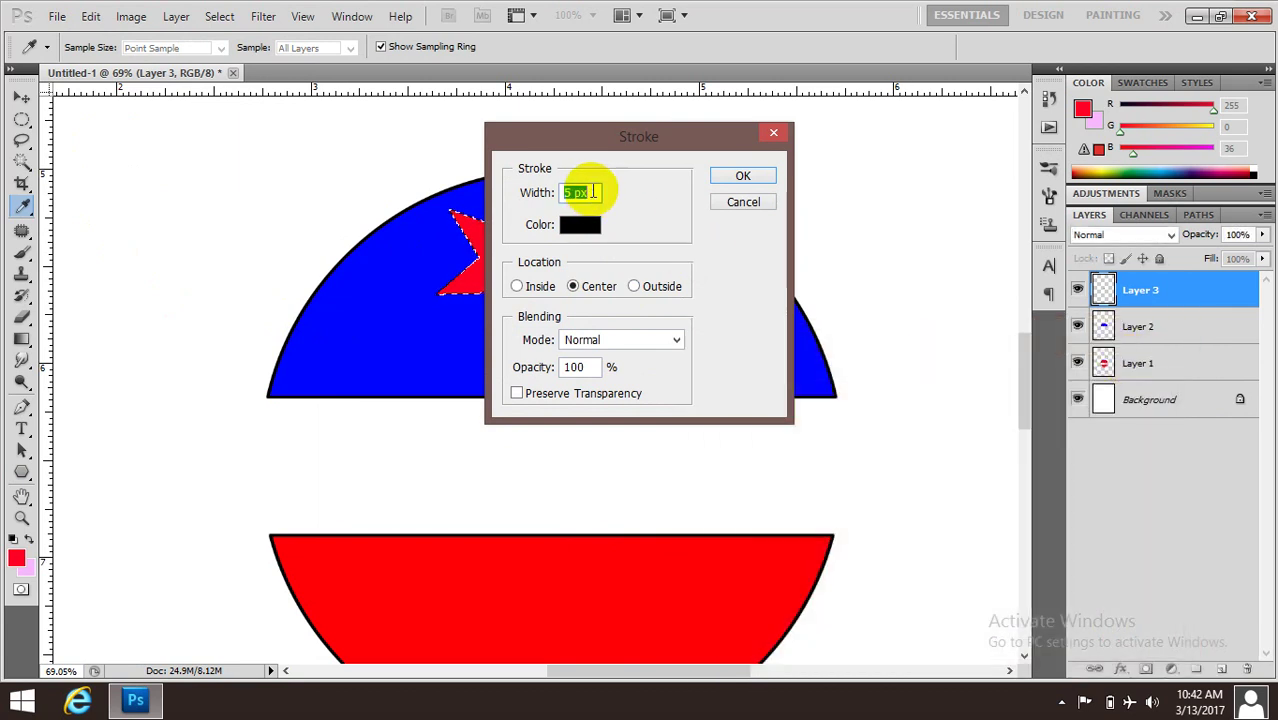
click(558, 193)
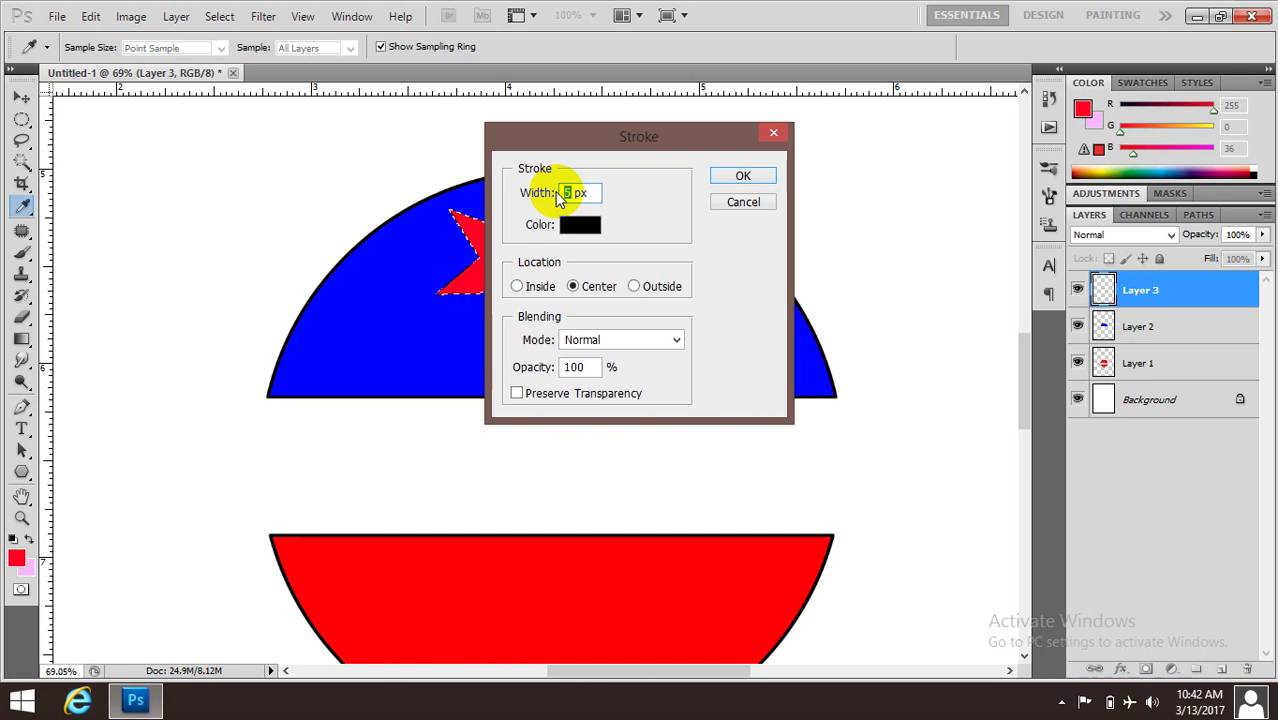
text(2)
click(742, 176)
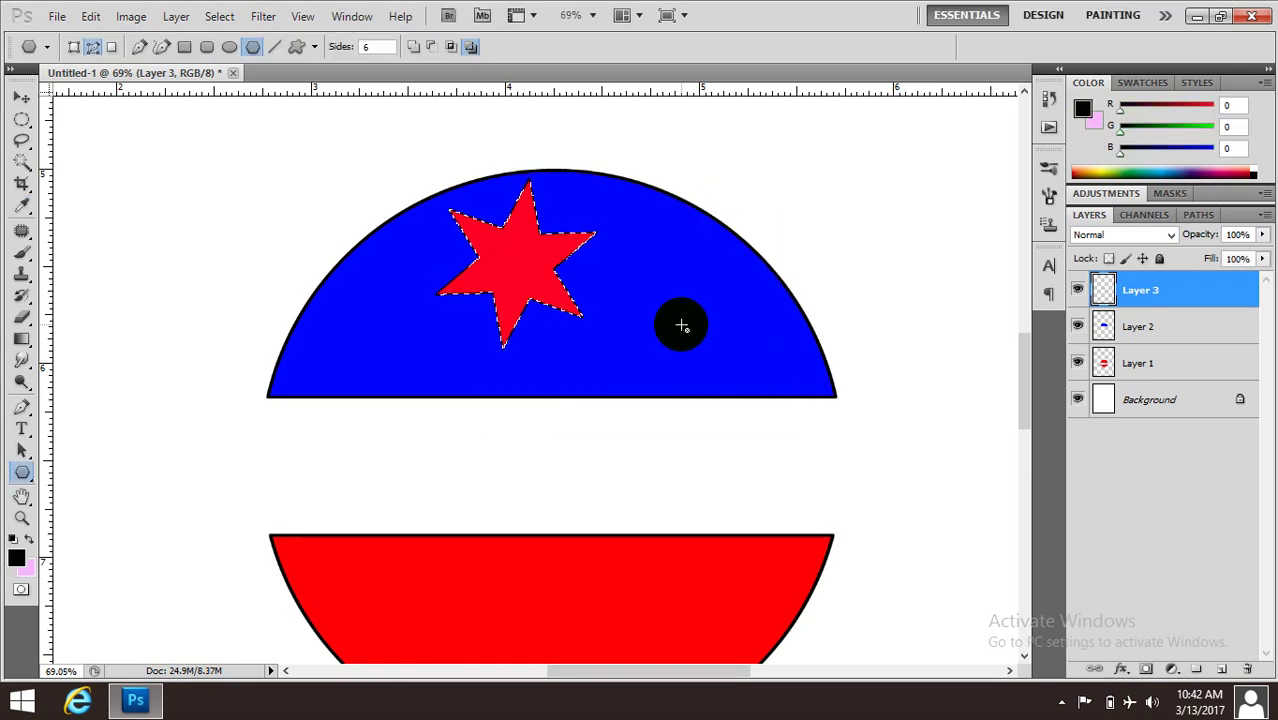
Deselect the finished star with Ctrl+D and nudge the zoom level.
key(ctrl+d)
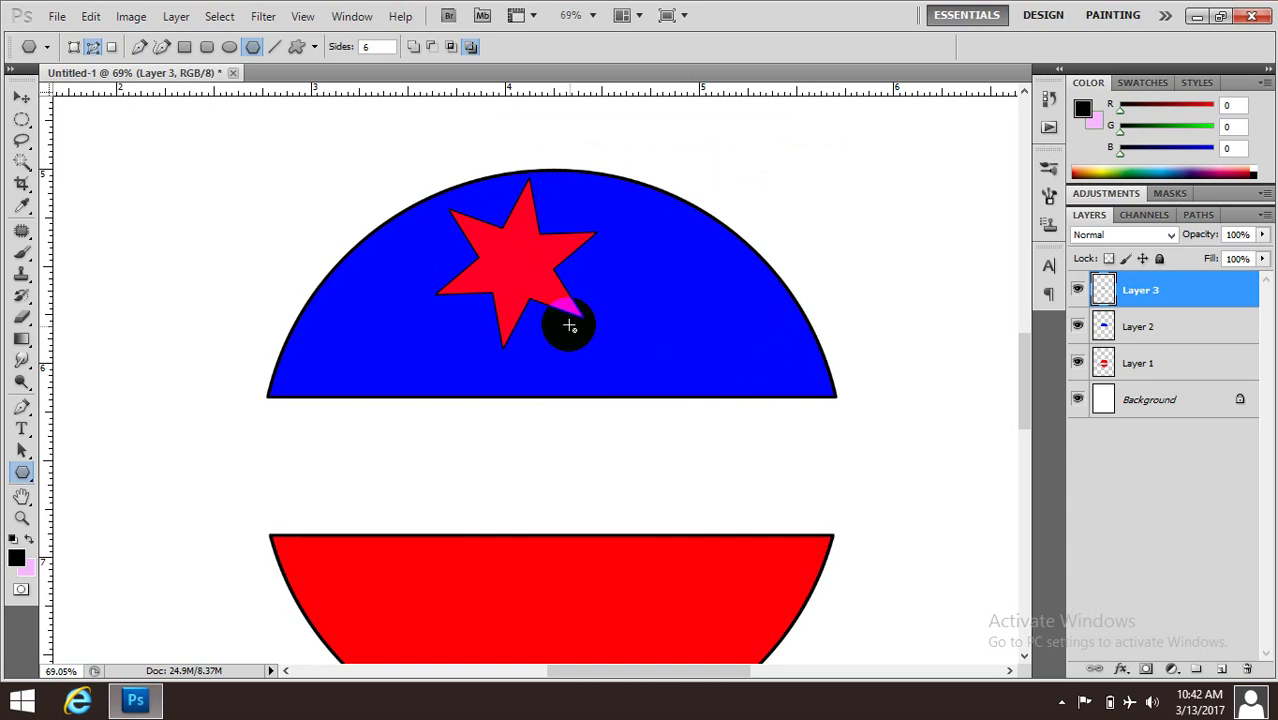
scroll(568, 322, up, 1)
scroll(565, 330, down, 2)
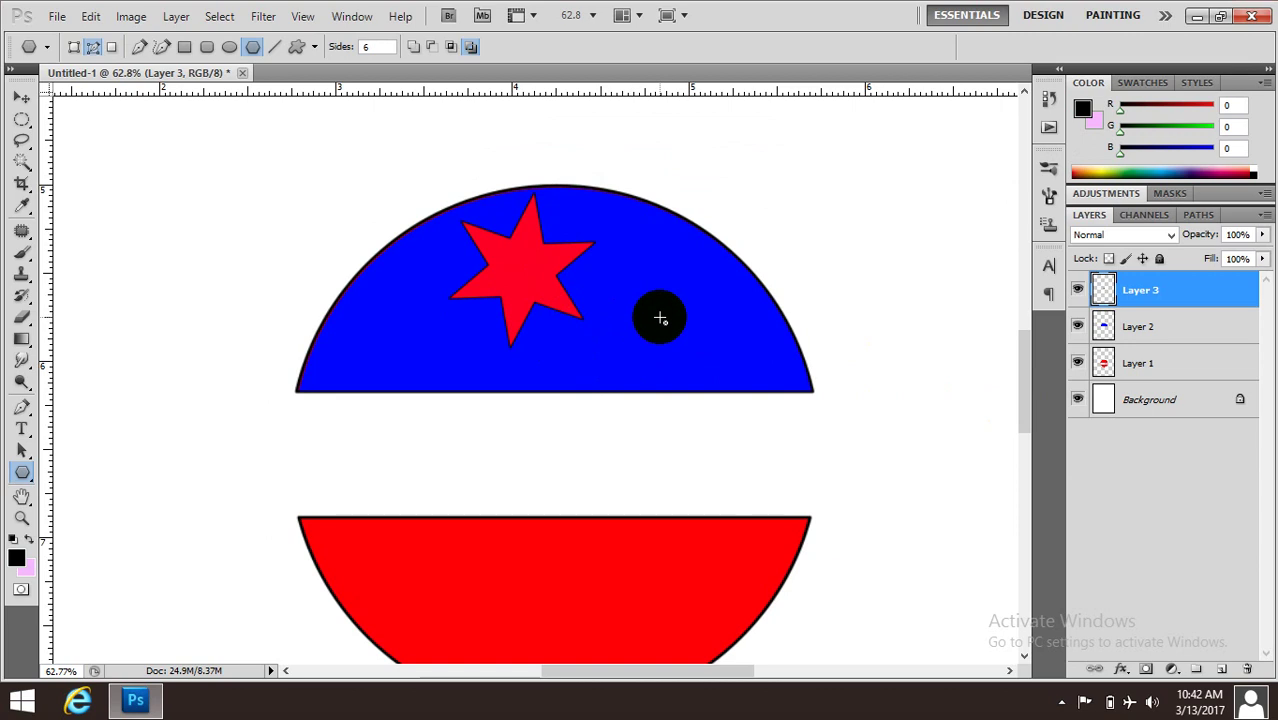
Align the star to the horizontal and vertical centres of Layer 2's blue cap selection.
ctrl+click(1104, 328)
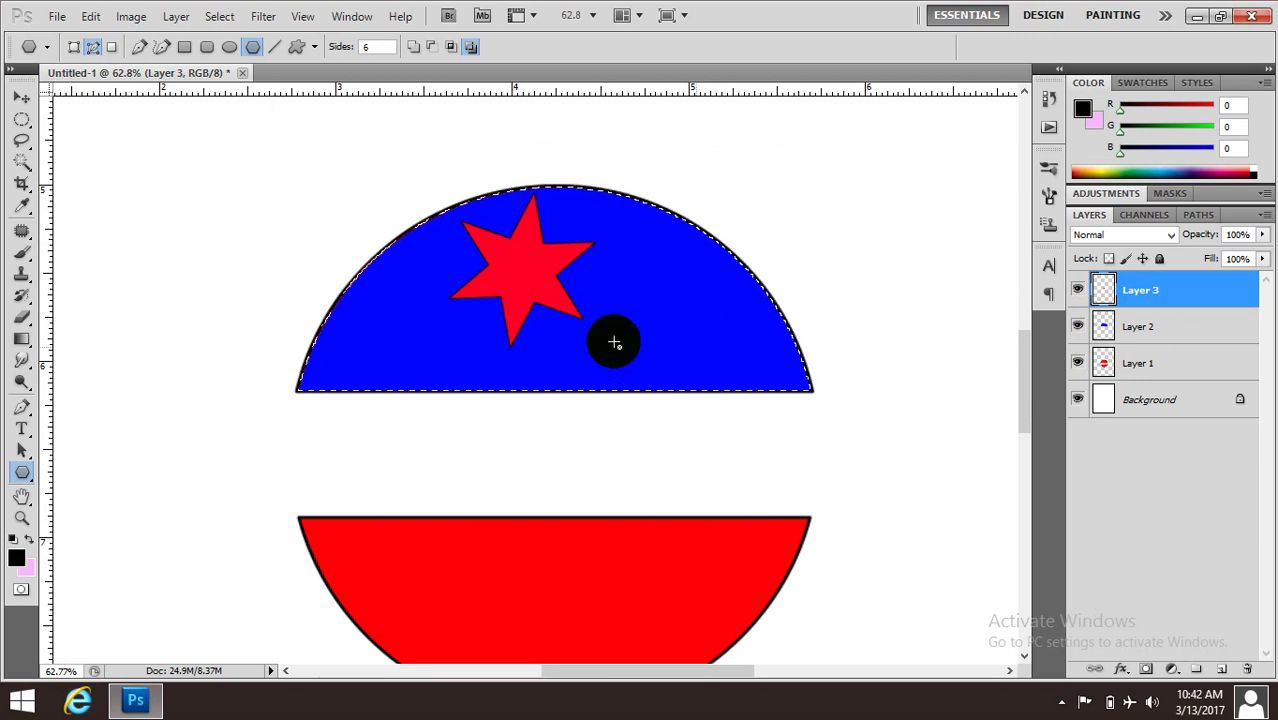
click(22, 98)
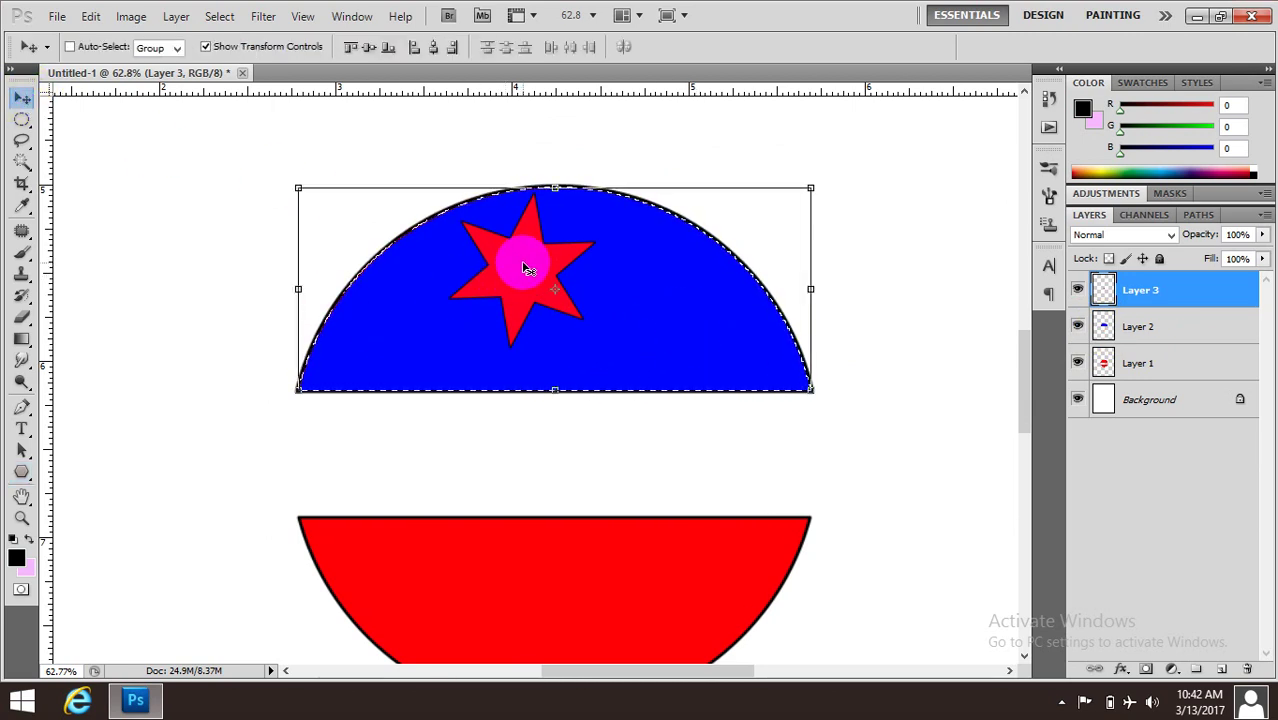
click(388, 47)
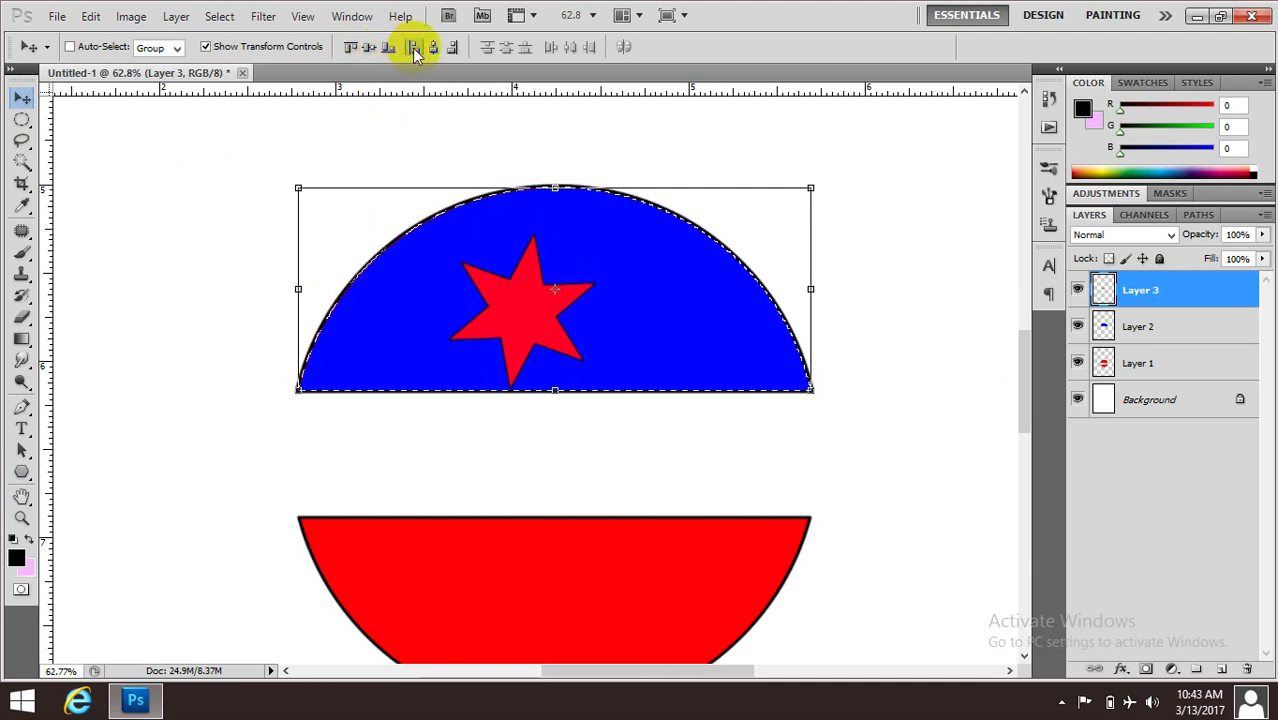
click(413, 48)
click(435, 49)
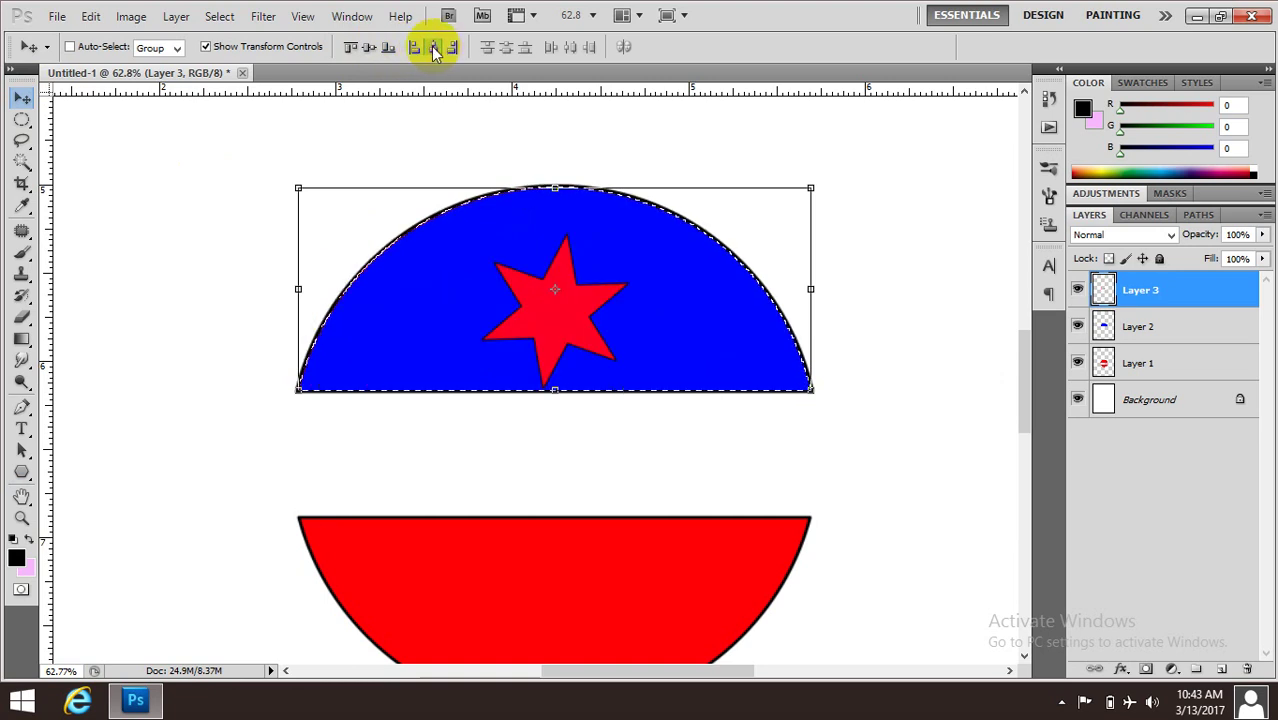
click(370, 49)
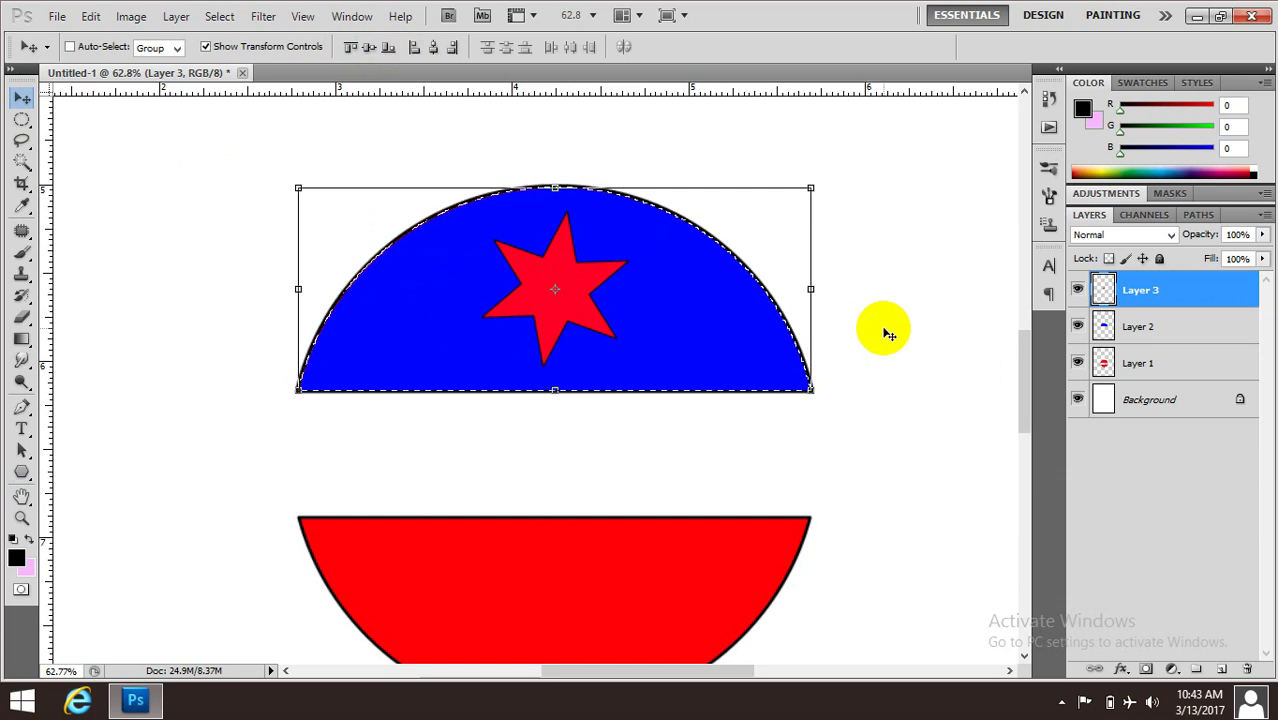
click(1162, 404)
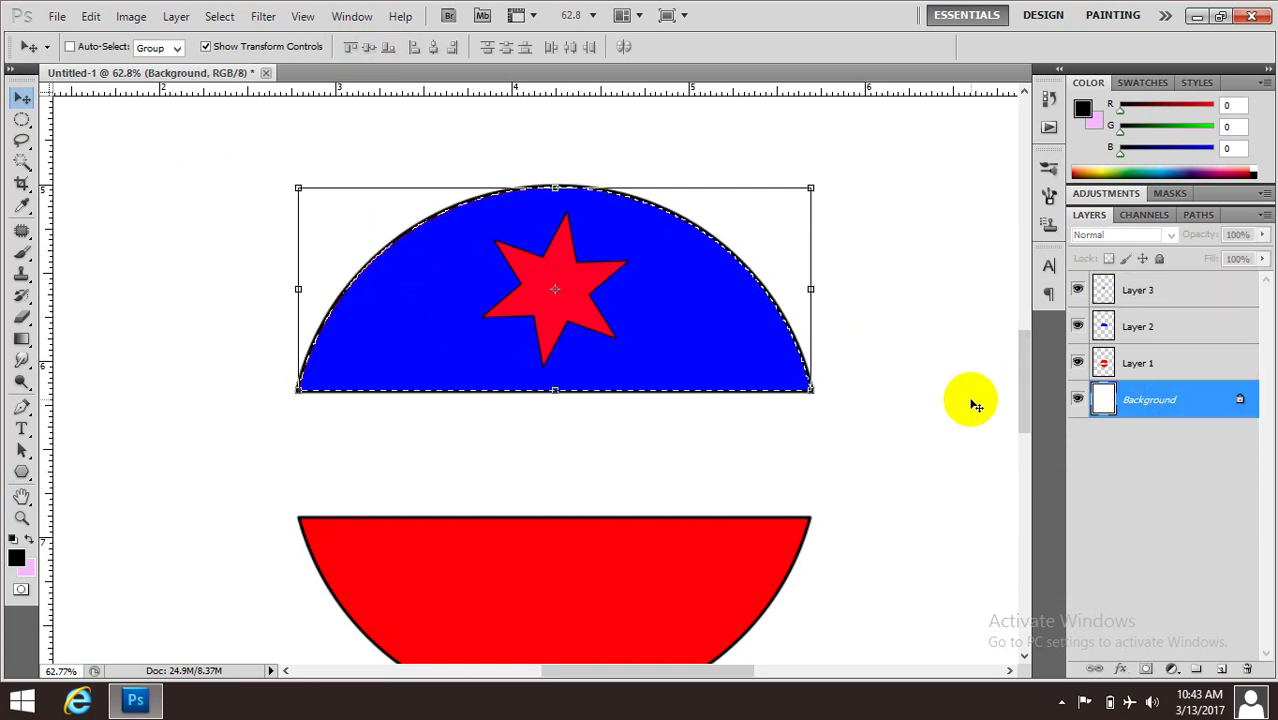
Deselect the half-disc, zoom to about 47.6%, and pick the Horizontal Type tool.
key(ctrl+d)
click(579, 214)
click(578, 390)
scroll(578, 390, down, 3)
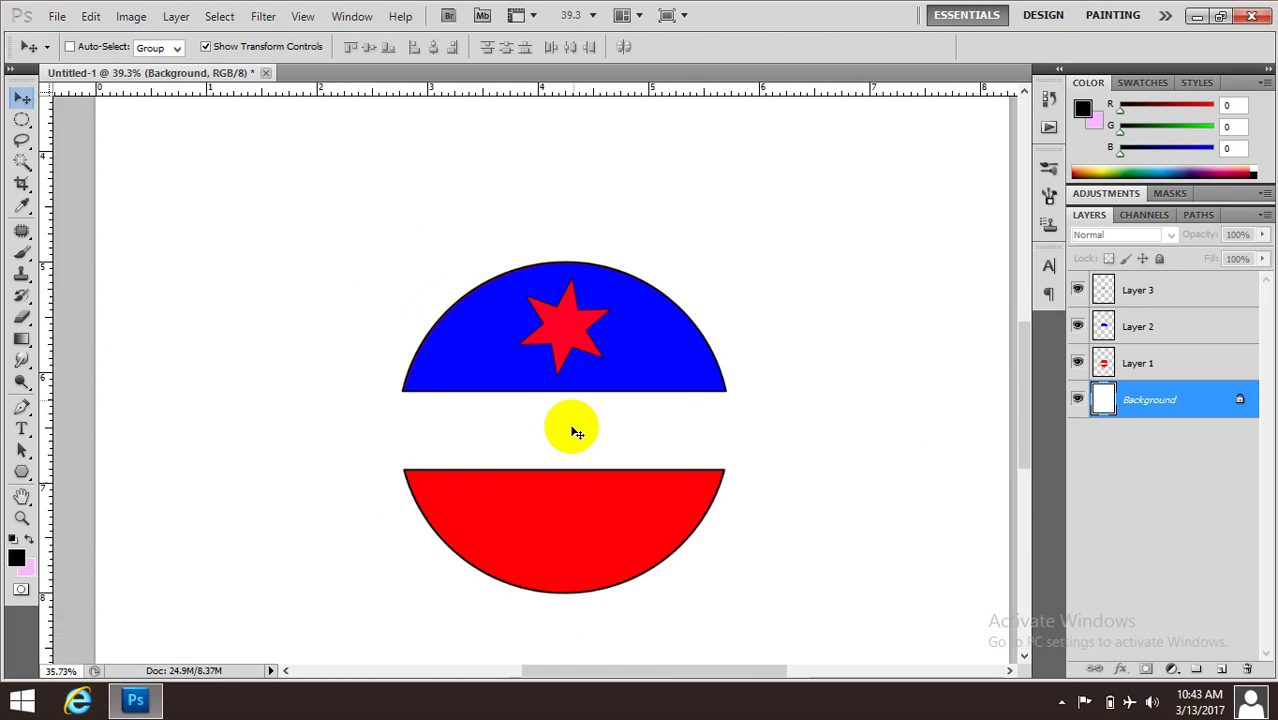
scroll(587, 427, up, 2)
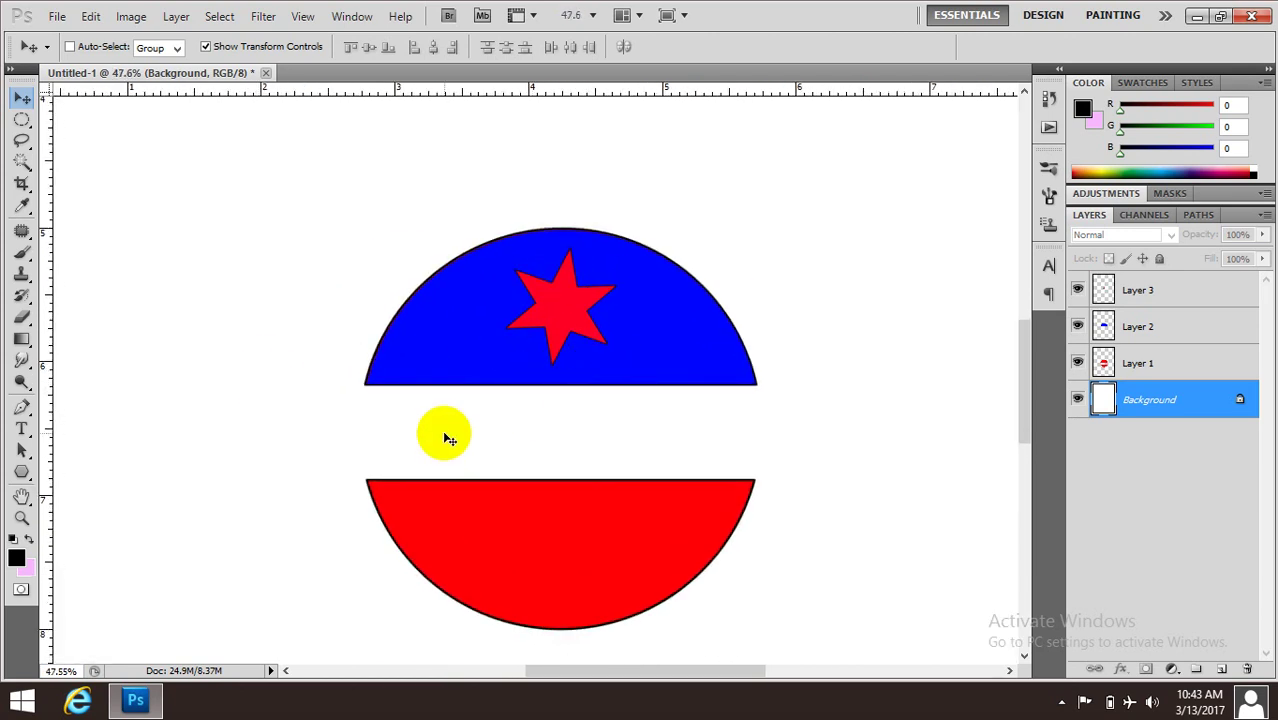
click(22, 430)
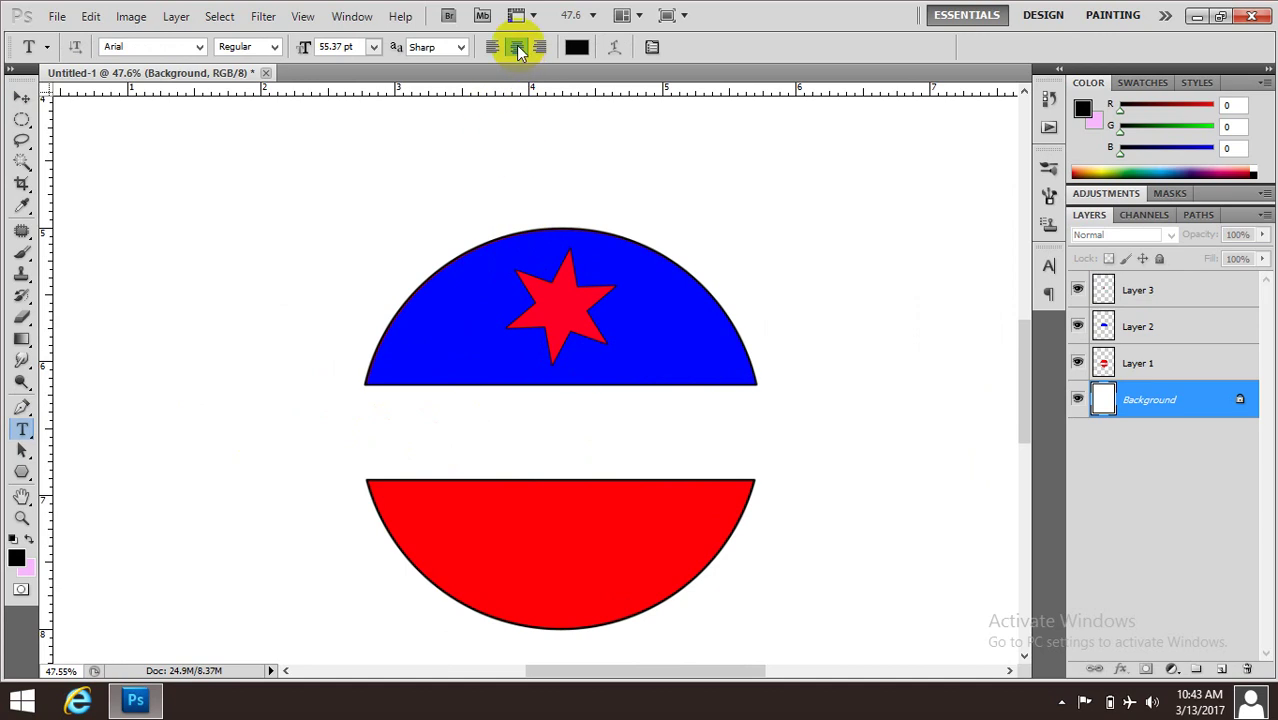
Type the word STAR in black Arial on the white band and commit it.
click(554, 436)
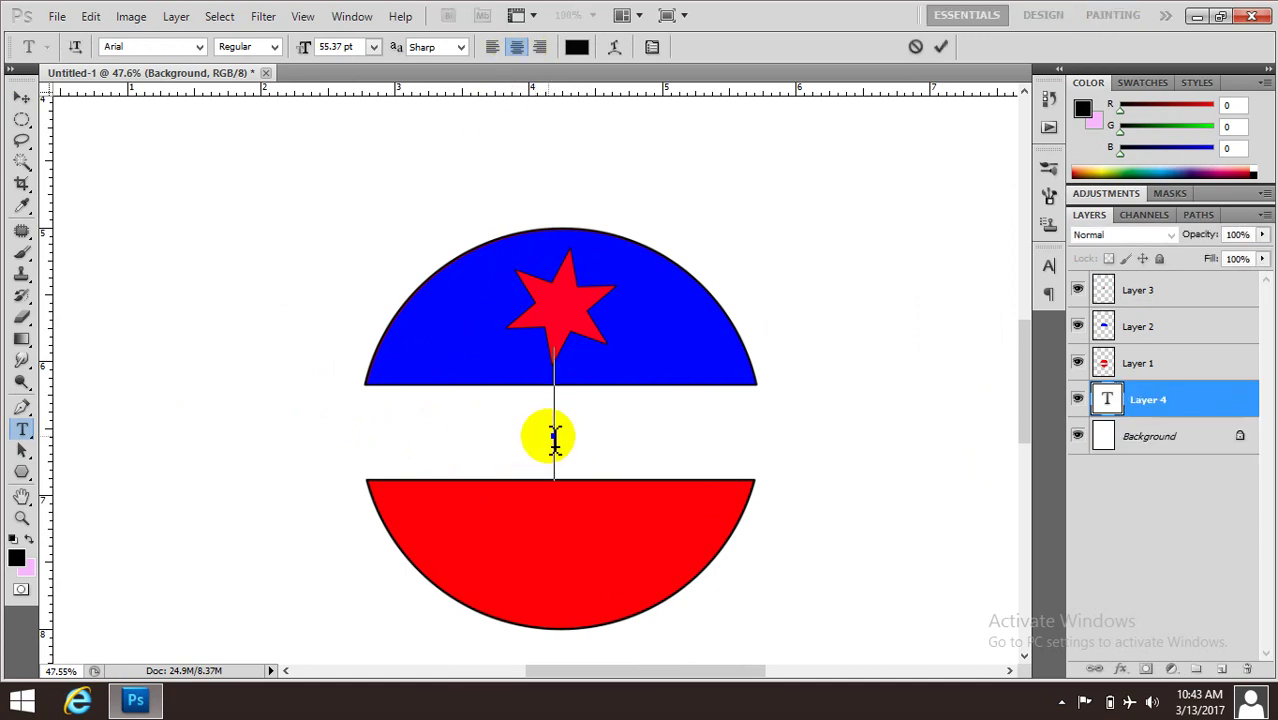
text(S)
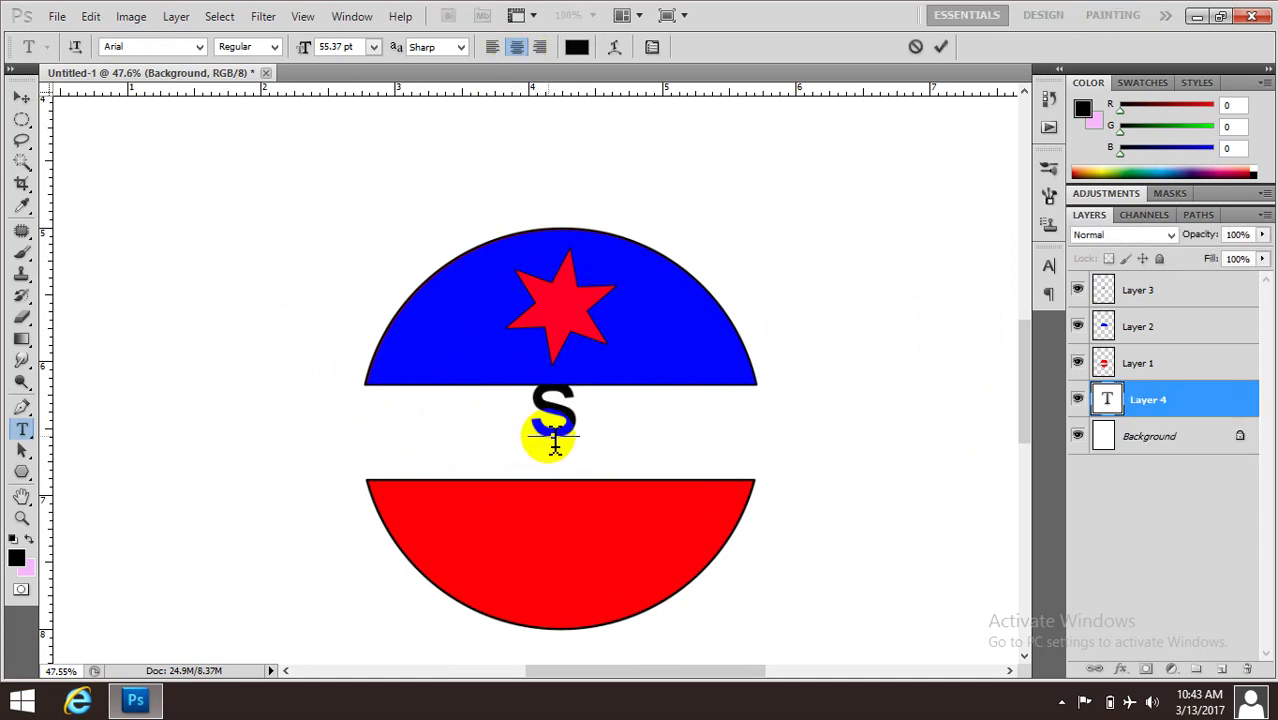
key(BackSpace)
text(STAR)
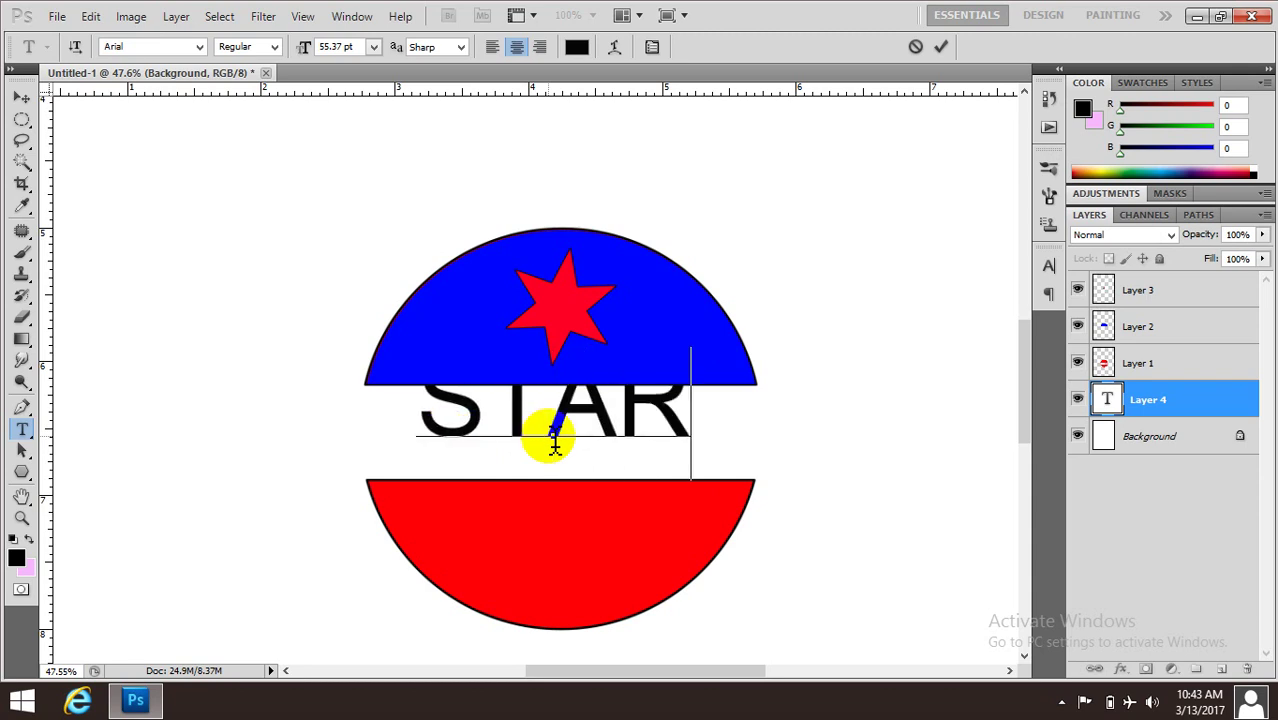
click(944, 47)
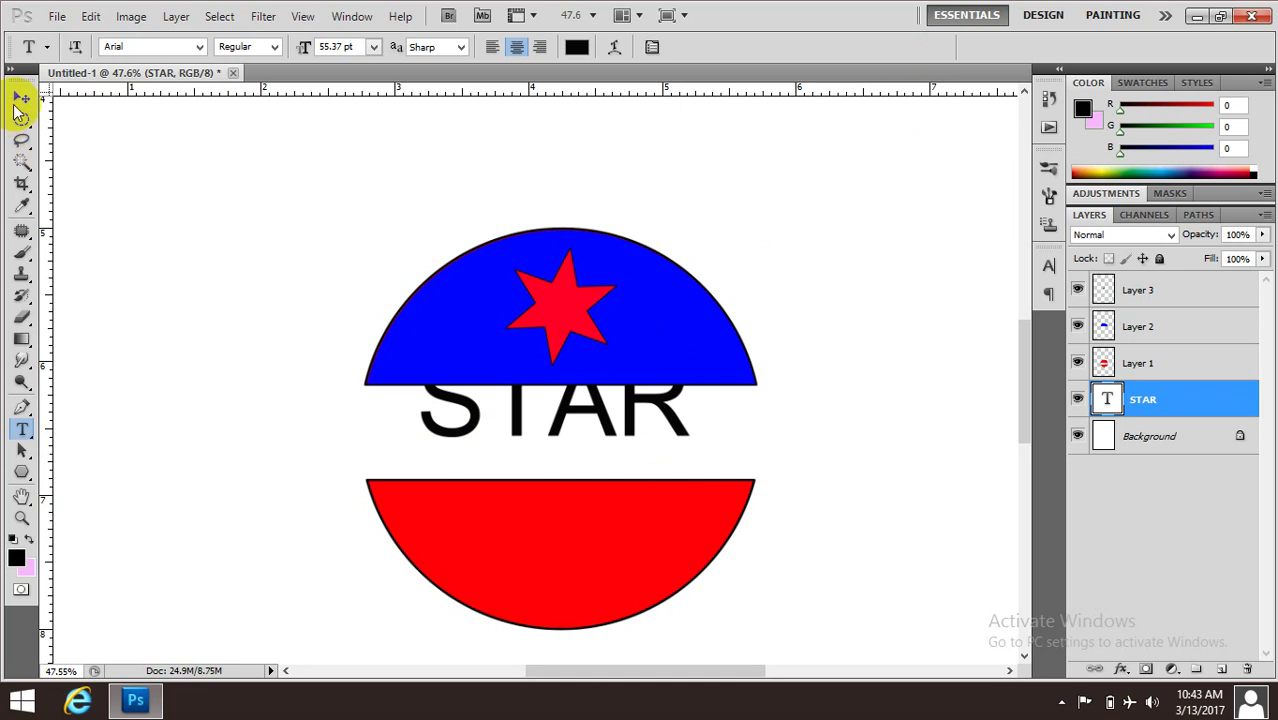
click(21, 99)
Drag the STAR text down to centre it within the white band.
drag(533, 403, 537, 439)
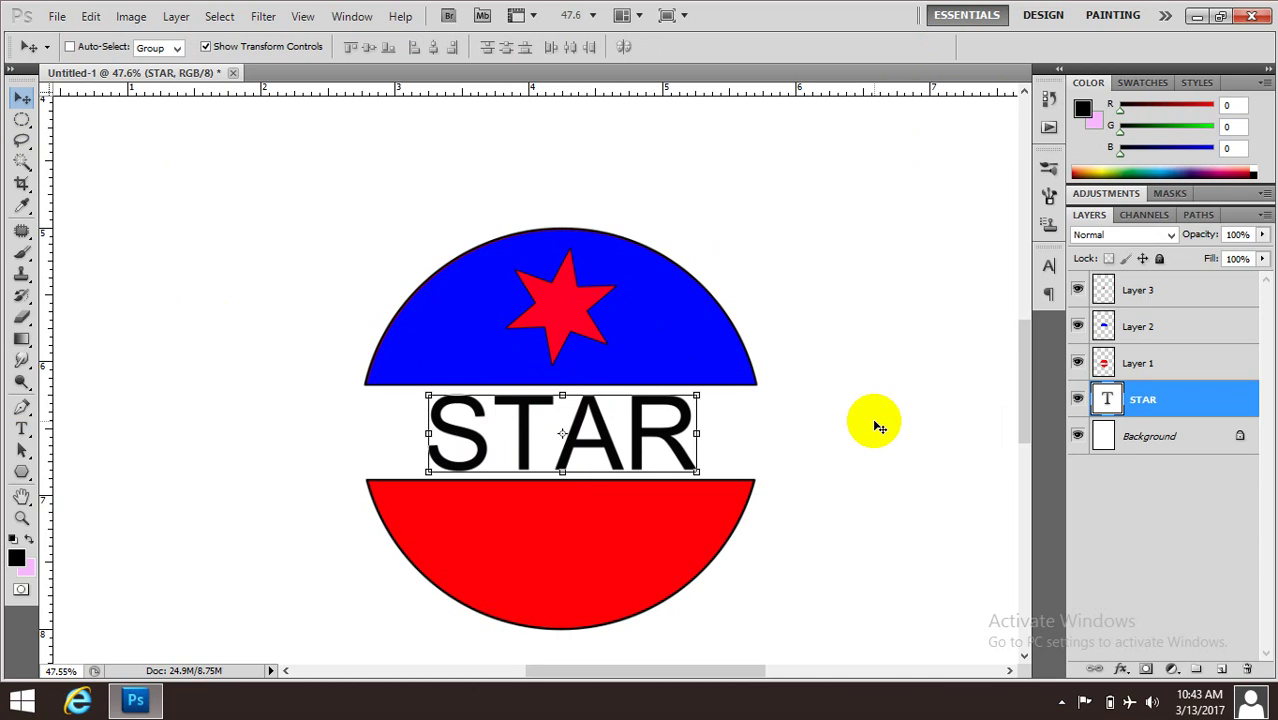
key(t)
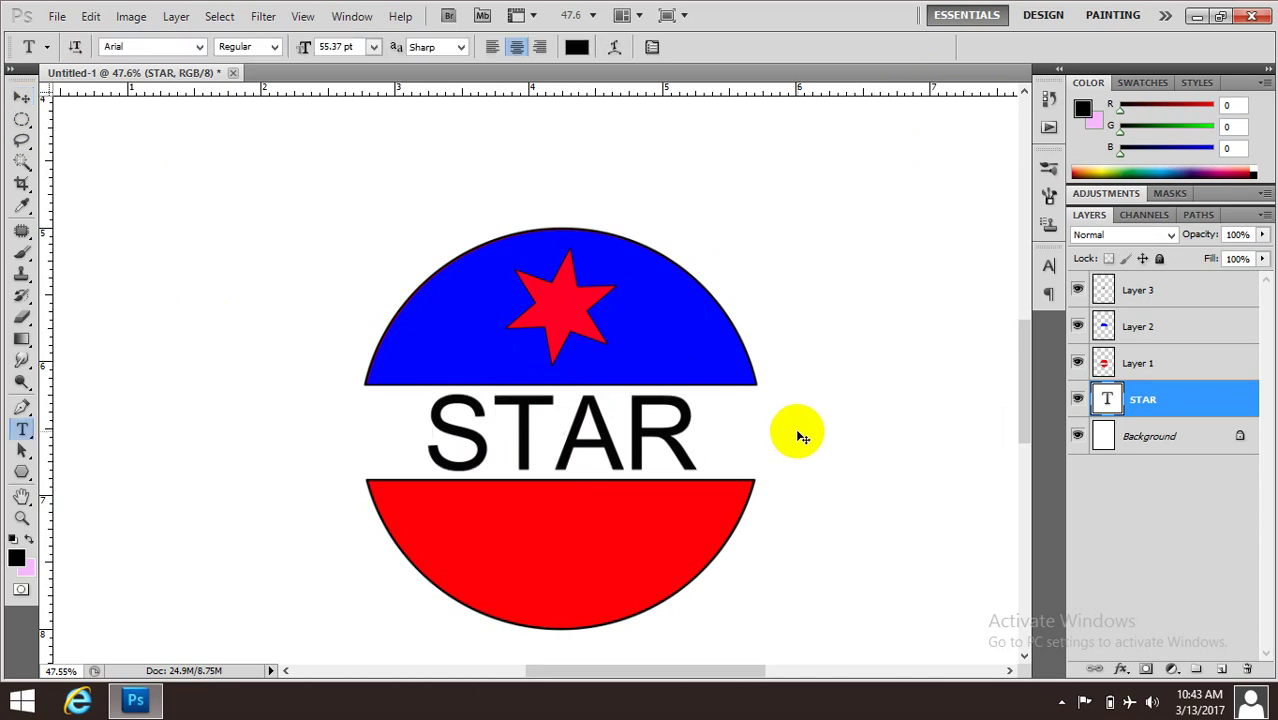
key(v)
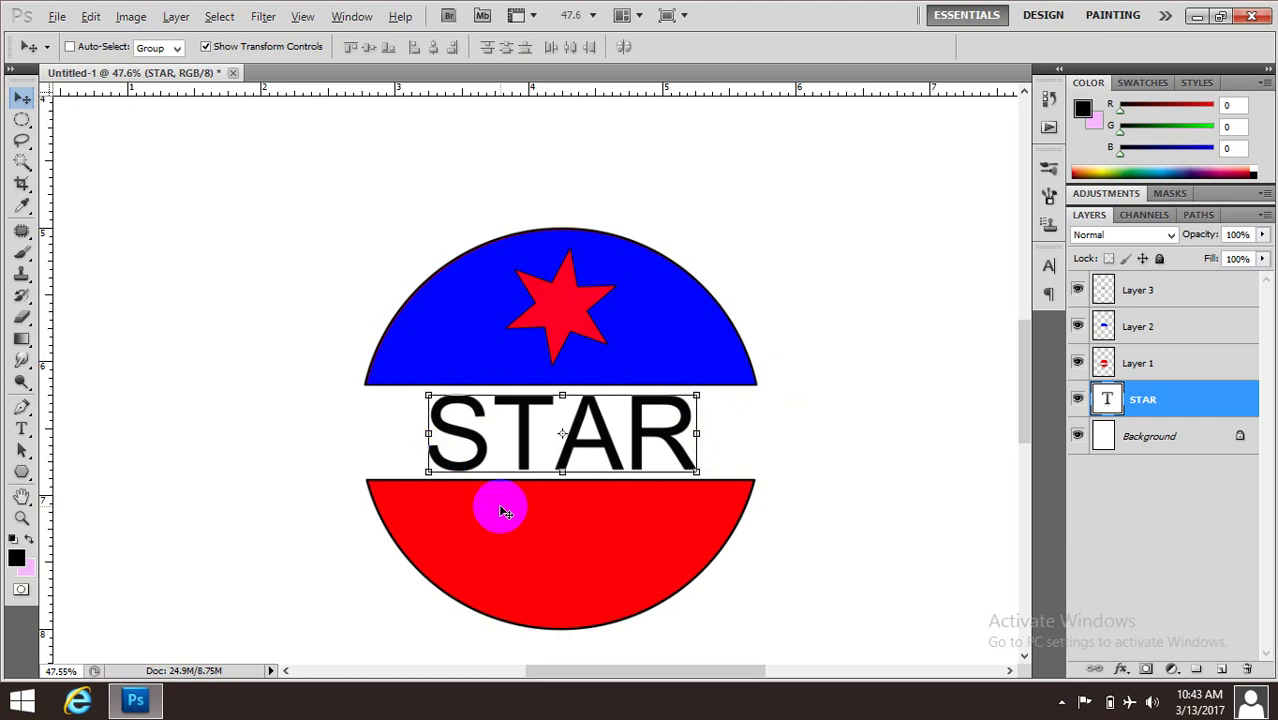
click(694, 467)
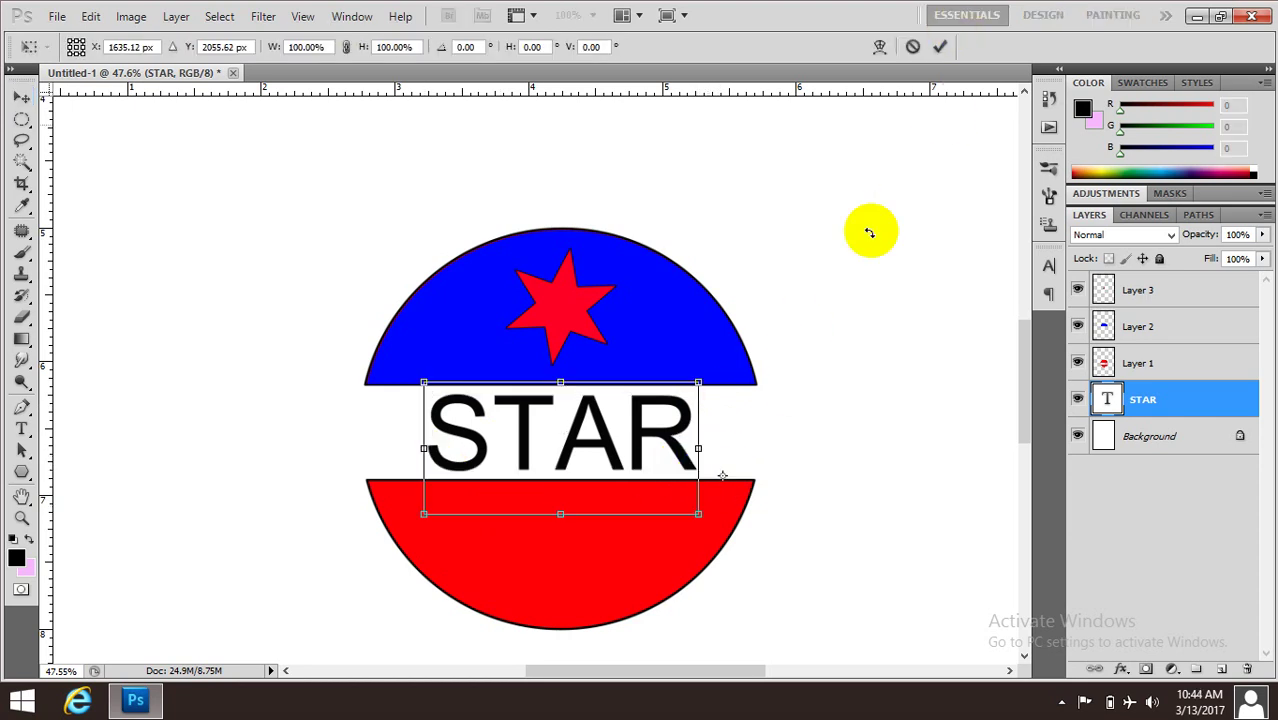
click(940, 48)
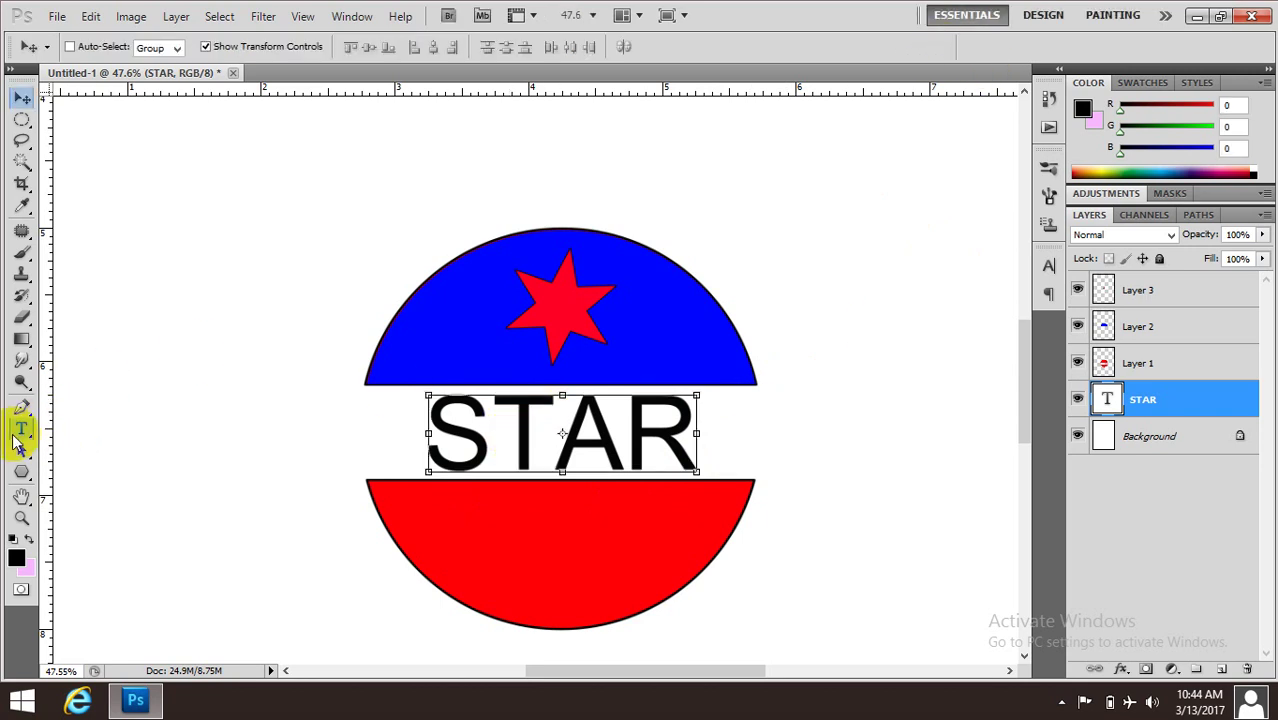
click(21, 428)
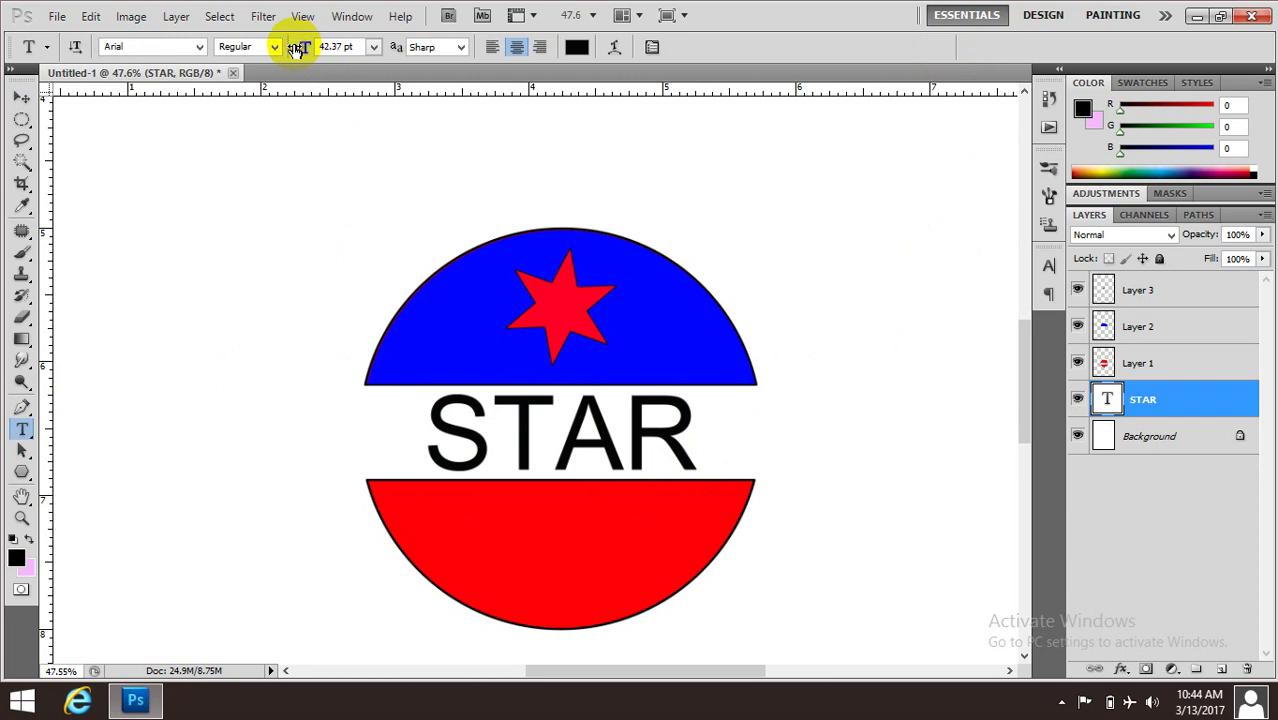
Enlarge STAR to 71.37 pt and change its font to Baskerville Old Face.
drag(297, 48, 306, 47)
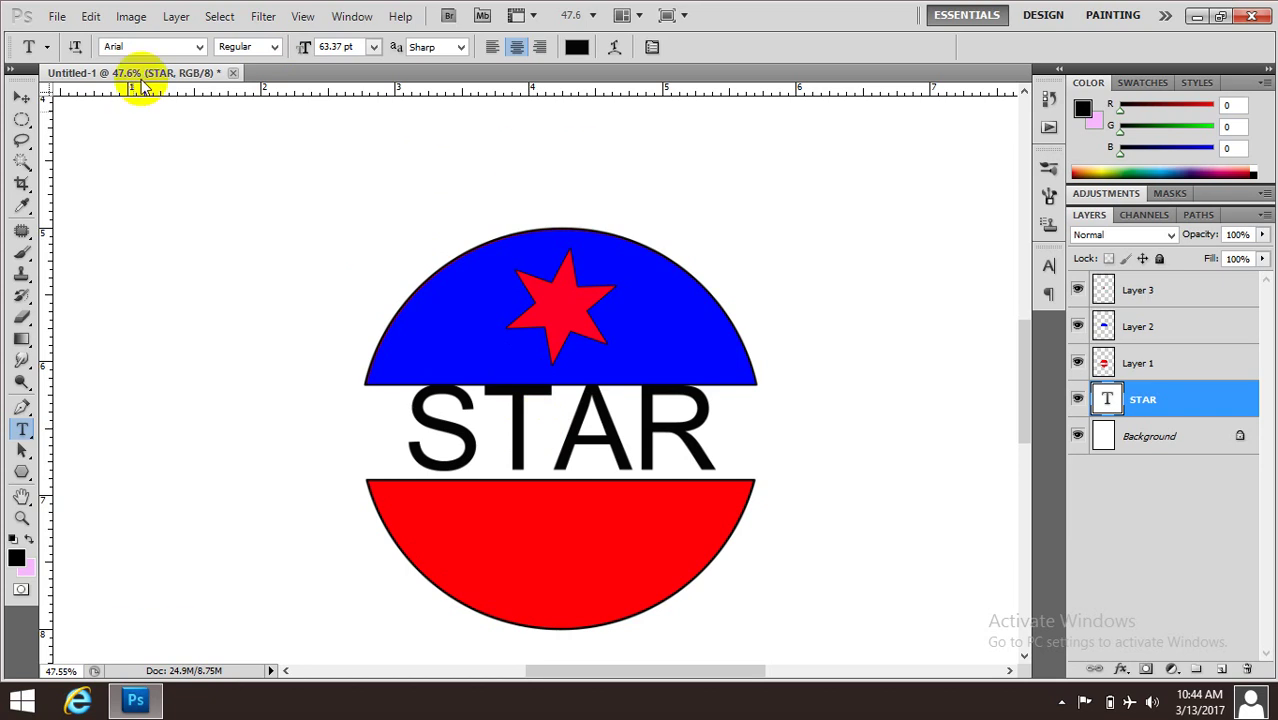
click(129, 47)
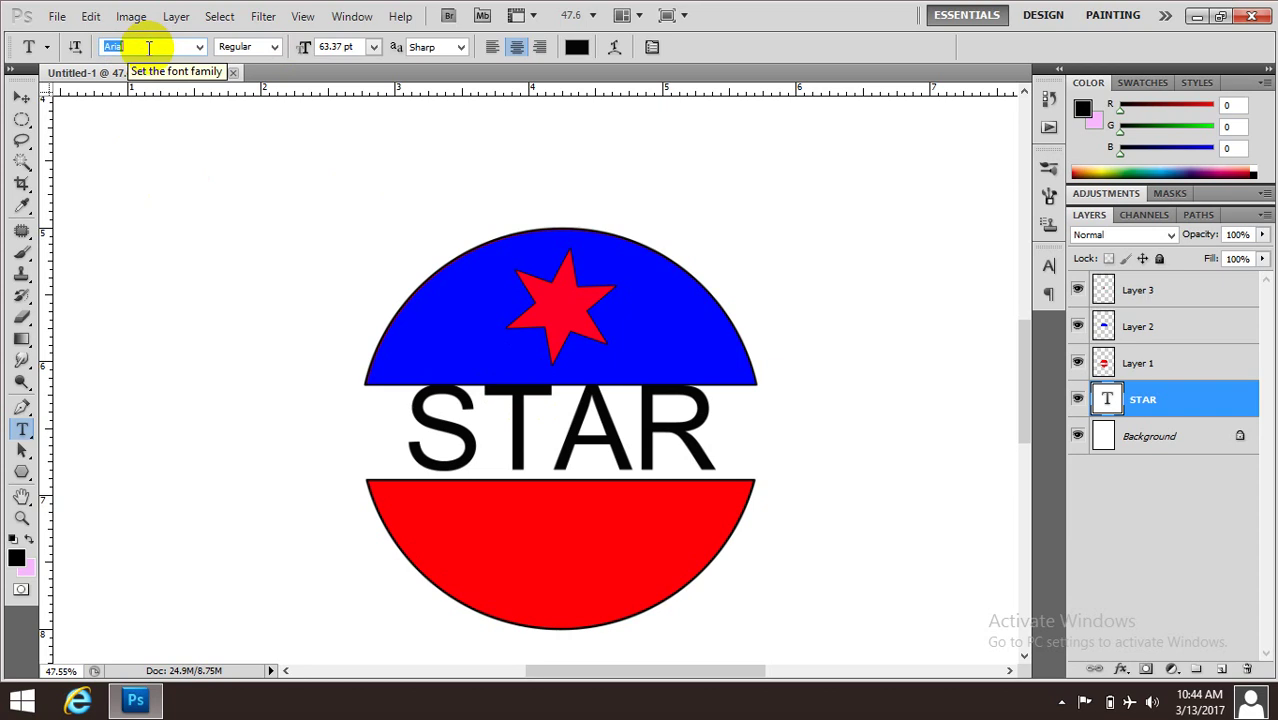
key(Return)
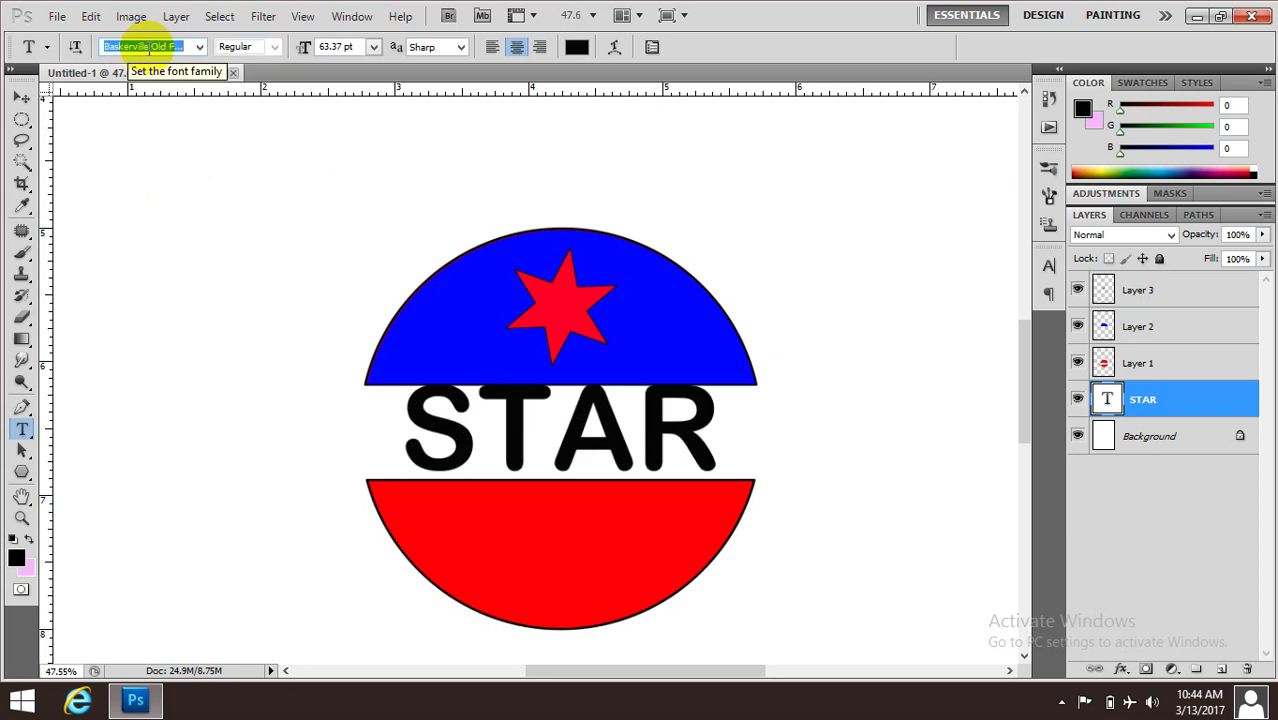
key(Down)
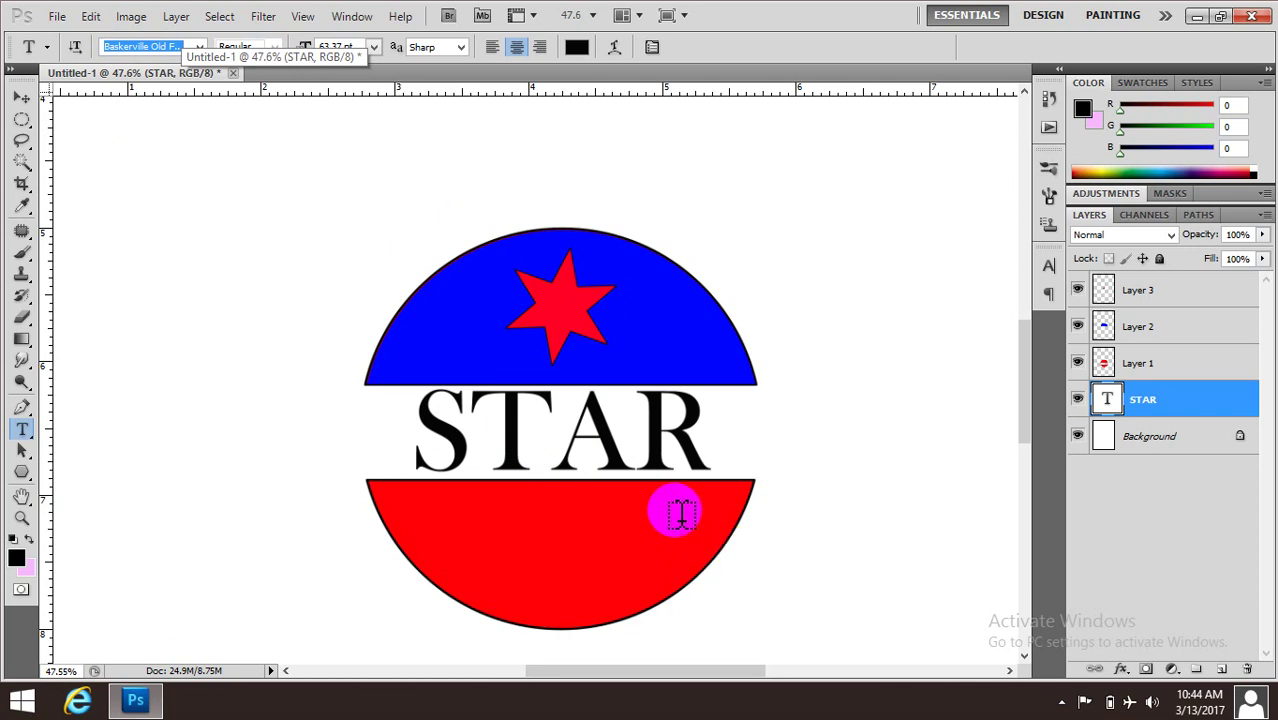
key(Up)
key(Up)
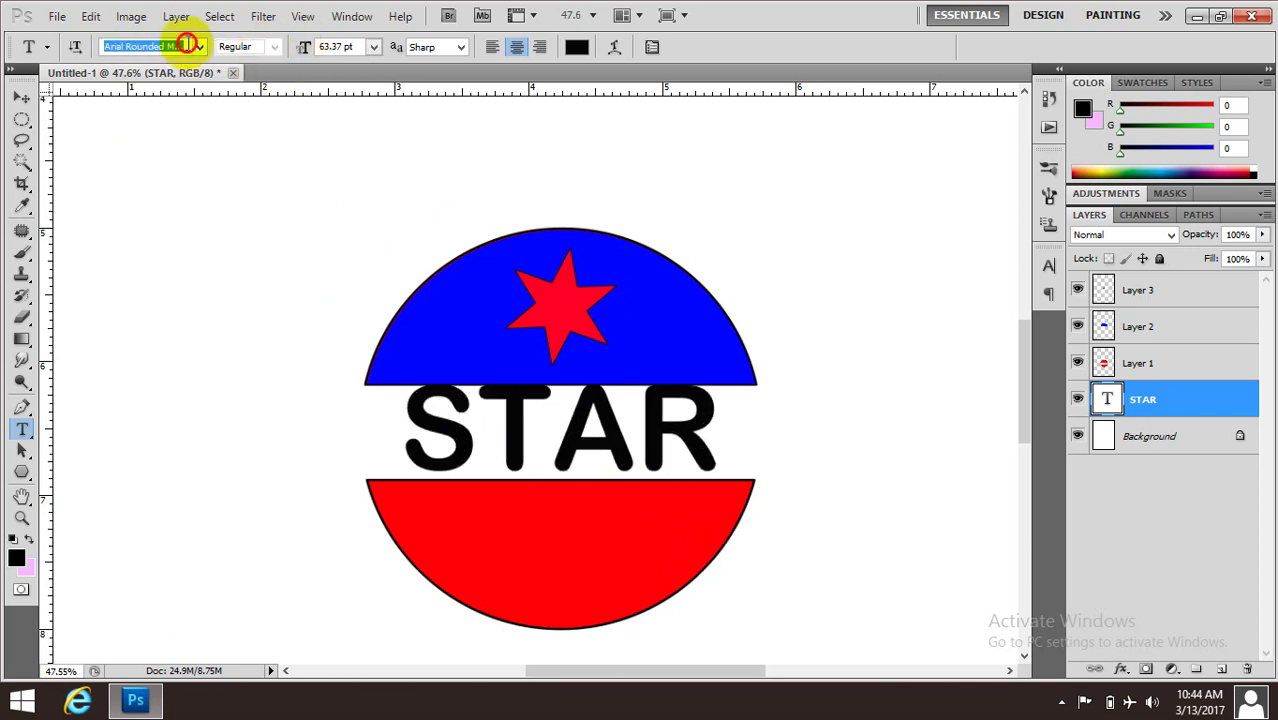
key(Down)
key(Down)
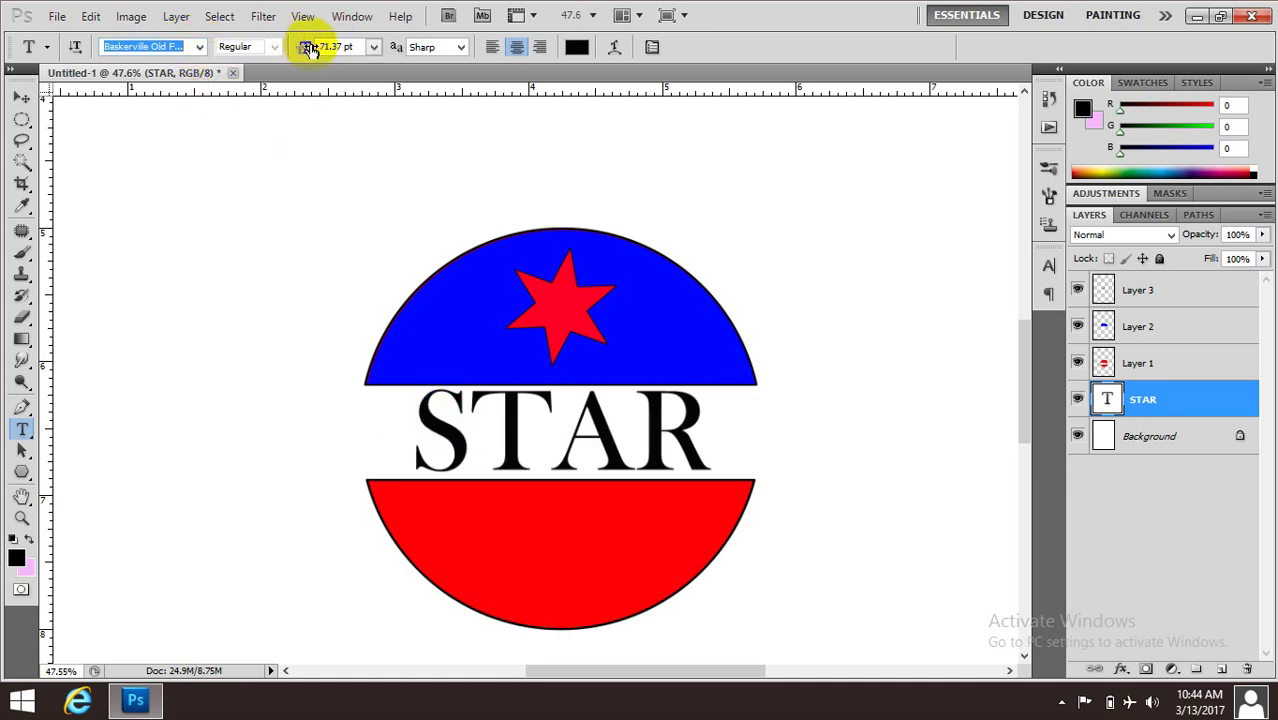
Stretch STAR to about 115.52% width across the white band, then shift it left to centre it.
drag(308, 48, 310, 44)
click(21, 100)
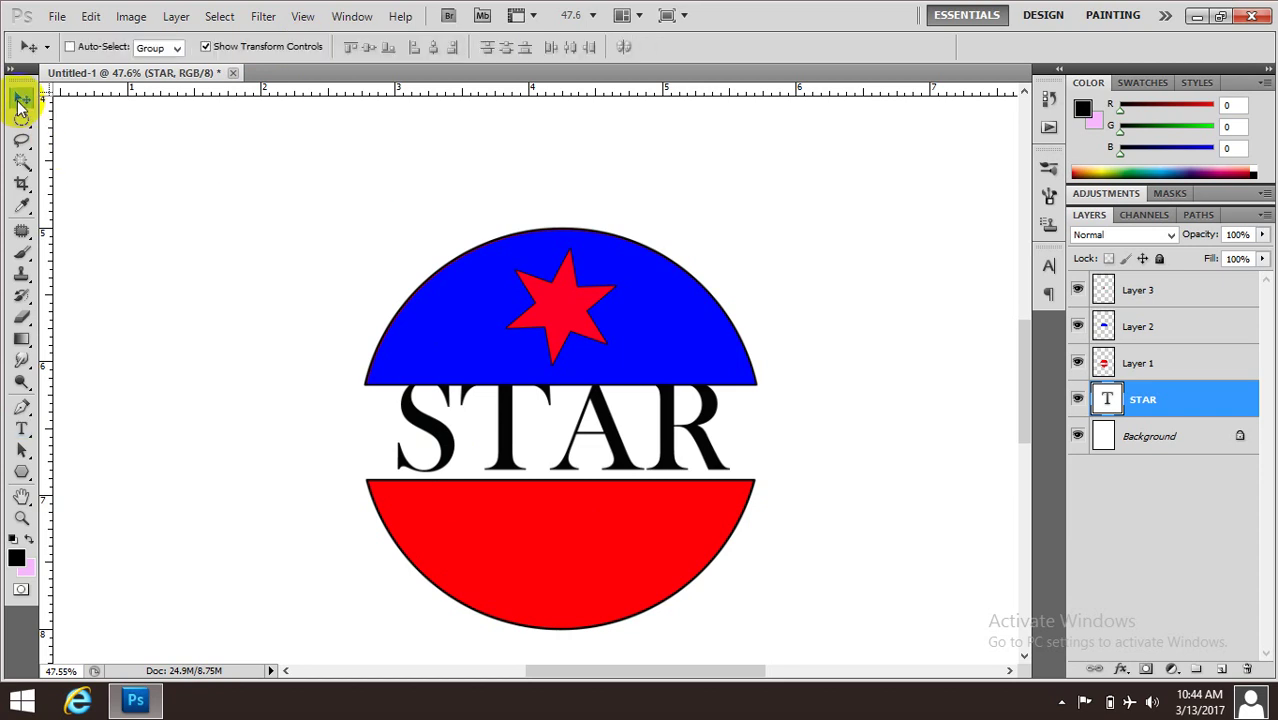
mouse_move(538, 443)
mouse_down()
mouse_move(538, 432)
mouse_move(543, 444)
mouse_up()
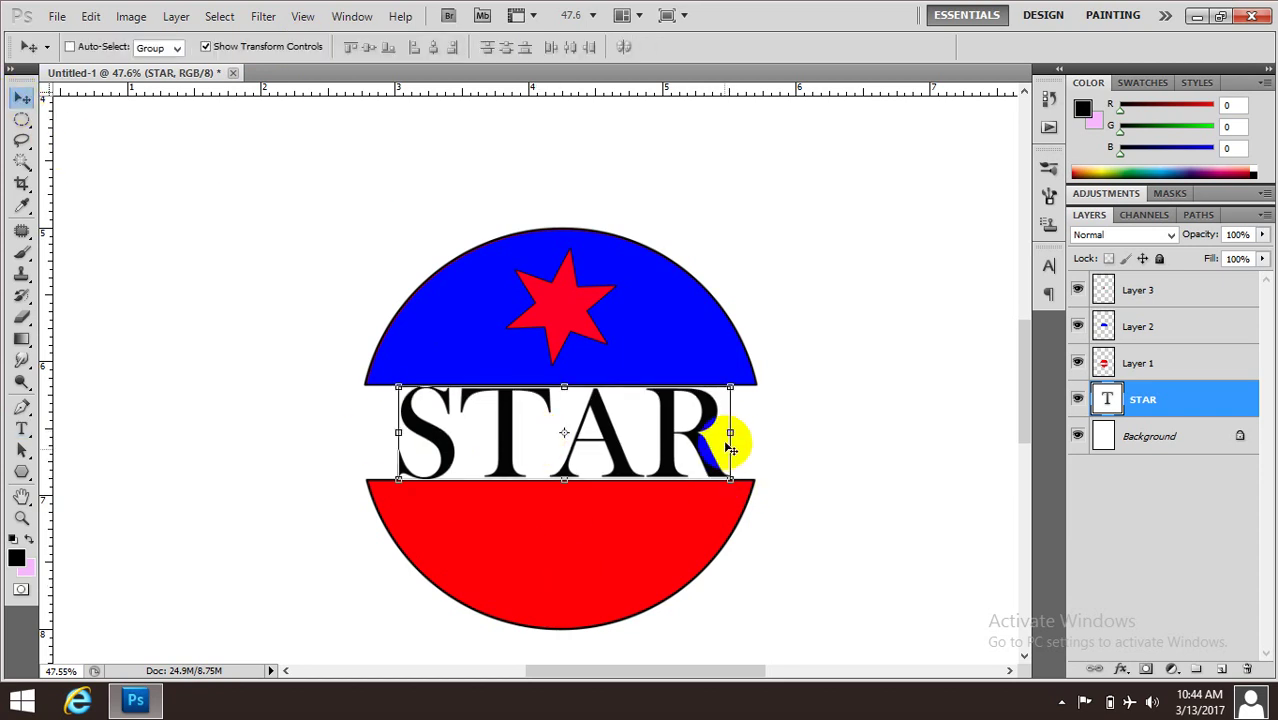
drag(730, 433, 782, 437)
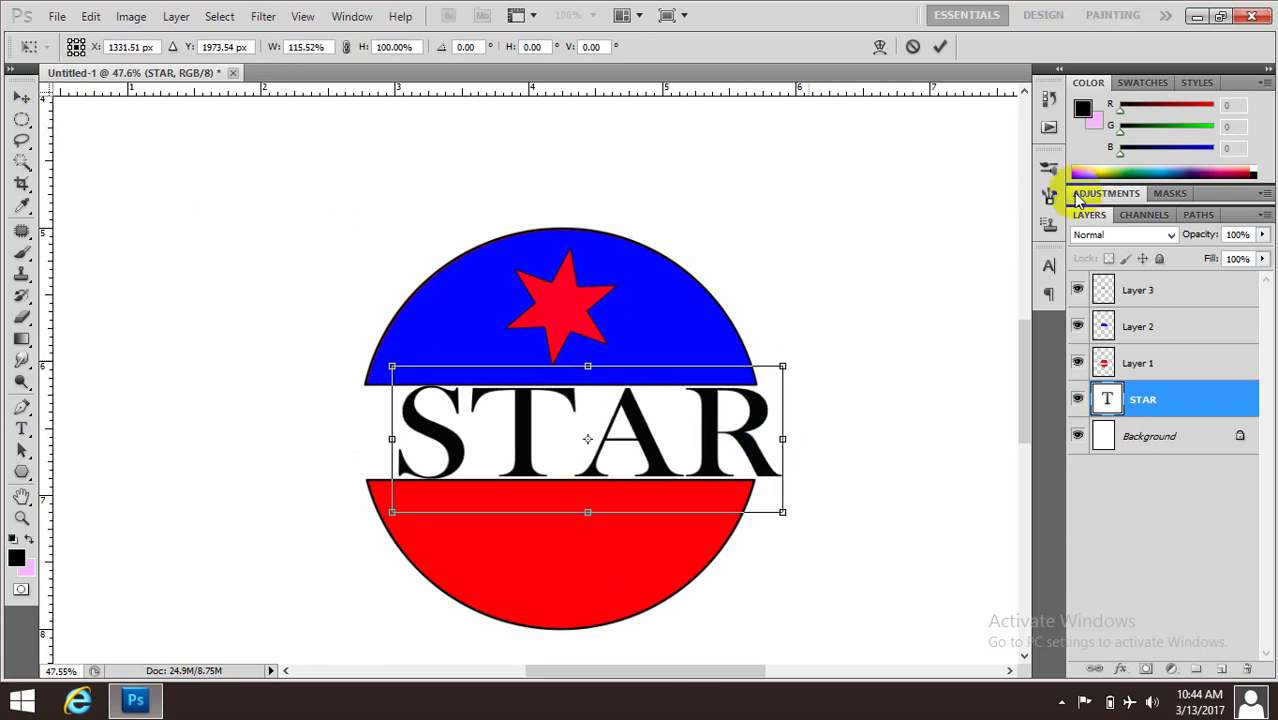
click(940, 46)
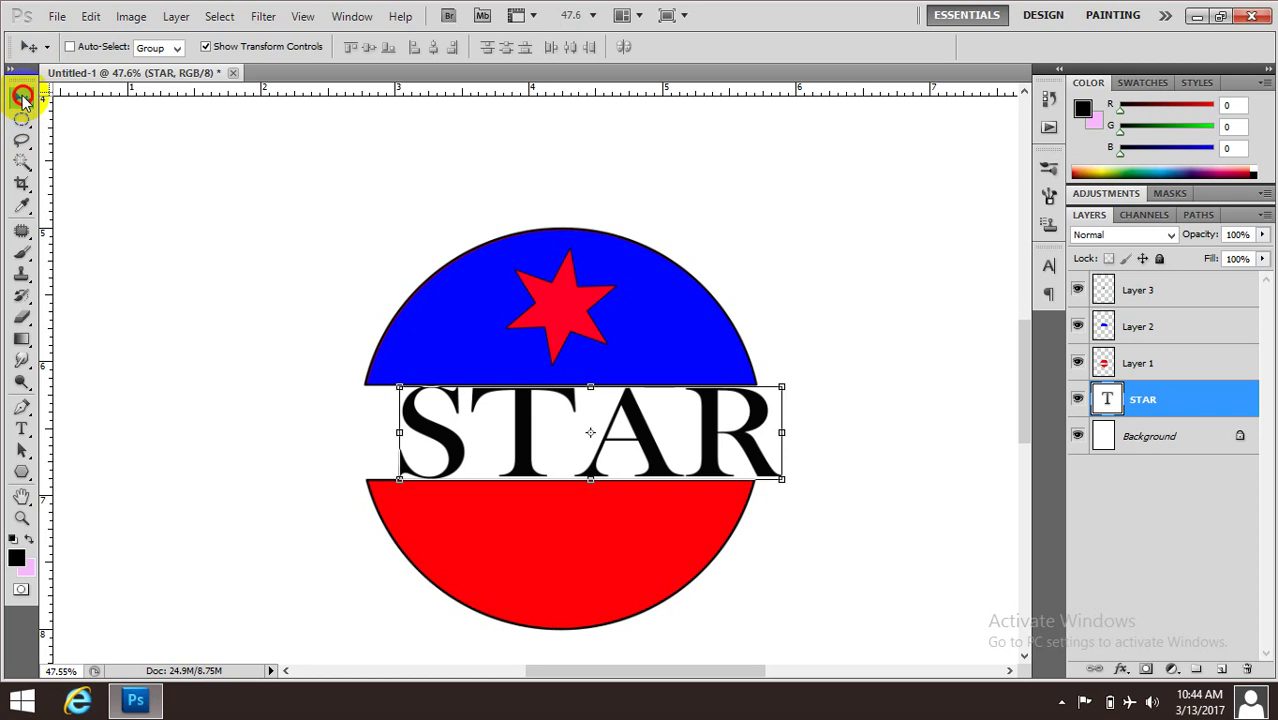
drag(542, 414, 521, 421)
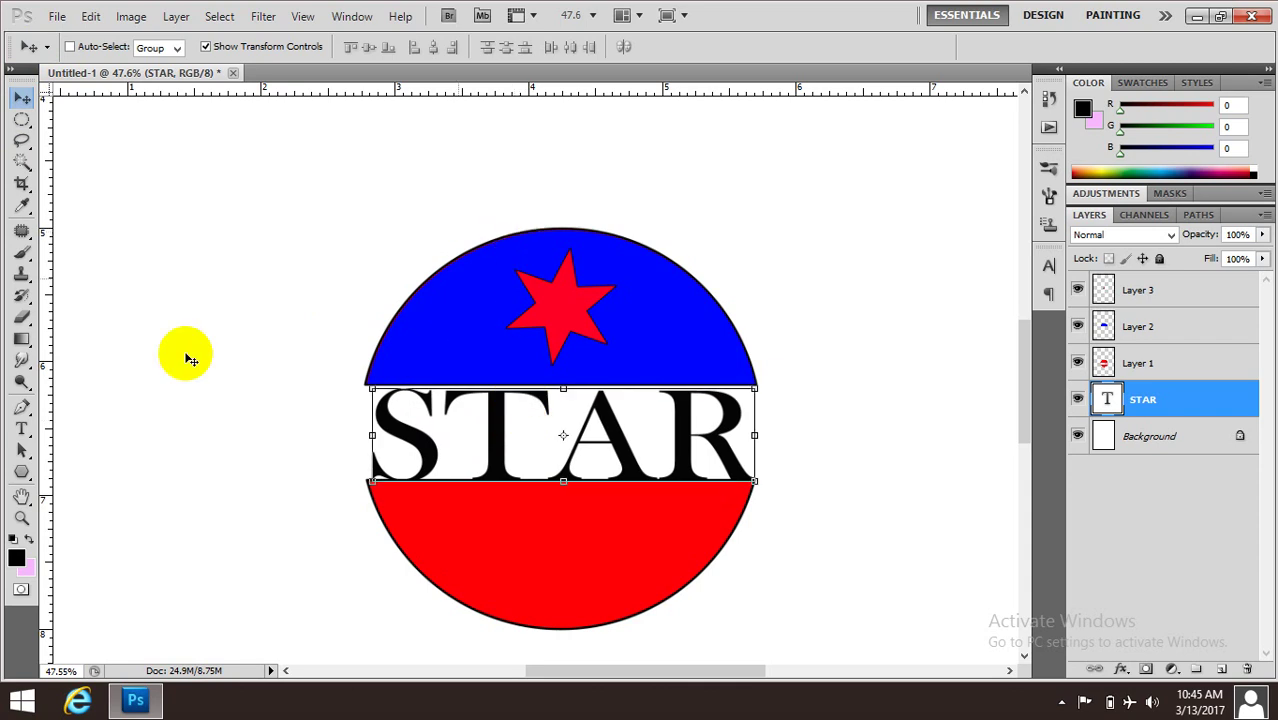
Recolour the STAR text a saturated bright blue matching the upper cap.
click(21, 430)
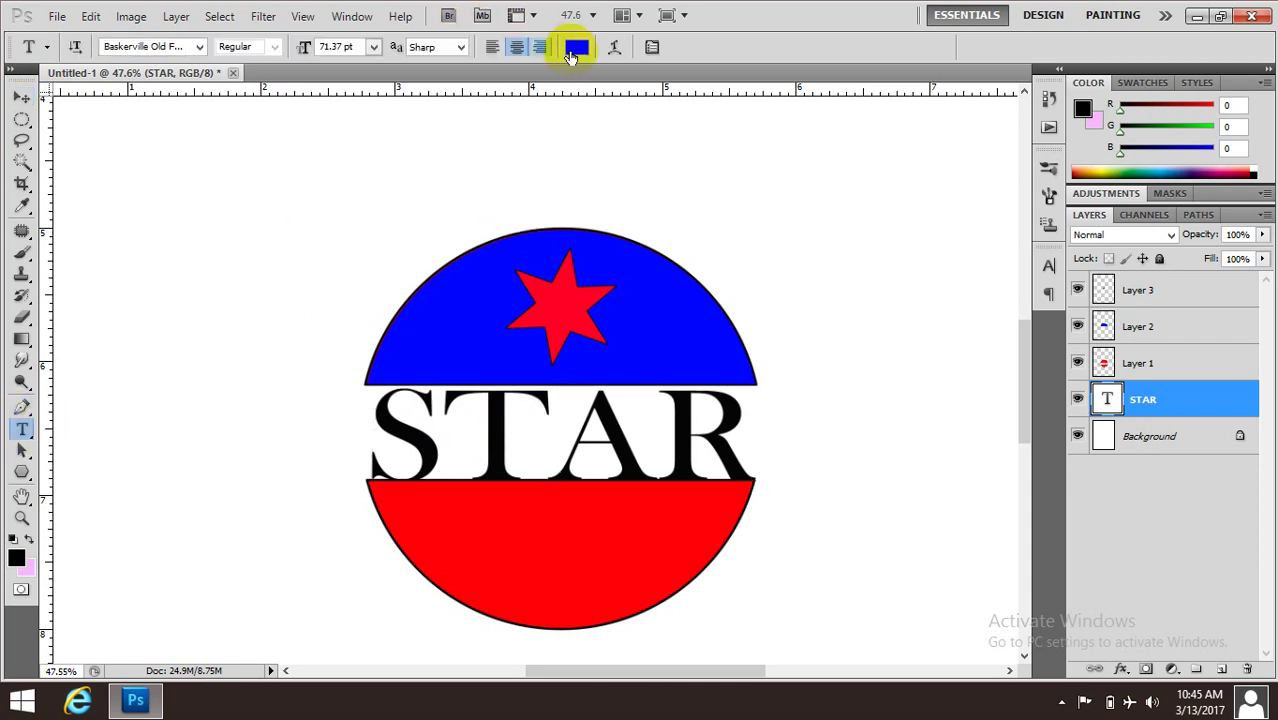
click(574, 46)
click(958, 452)
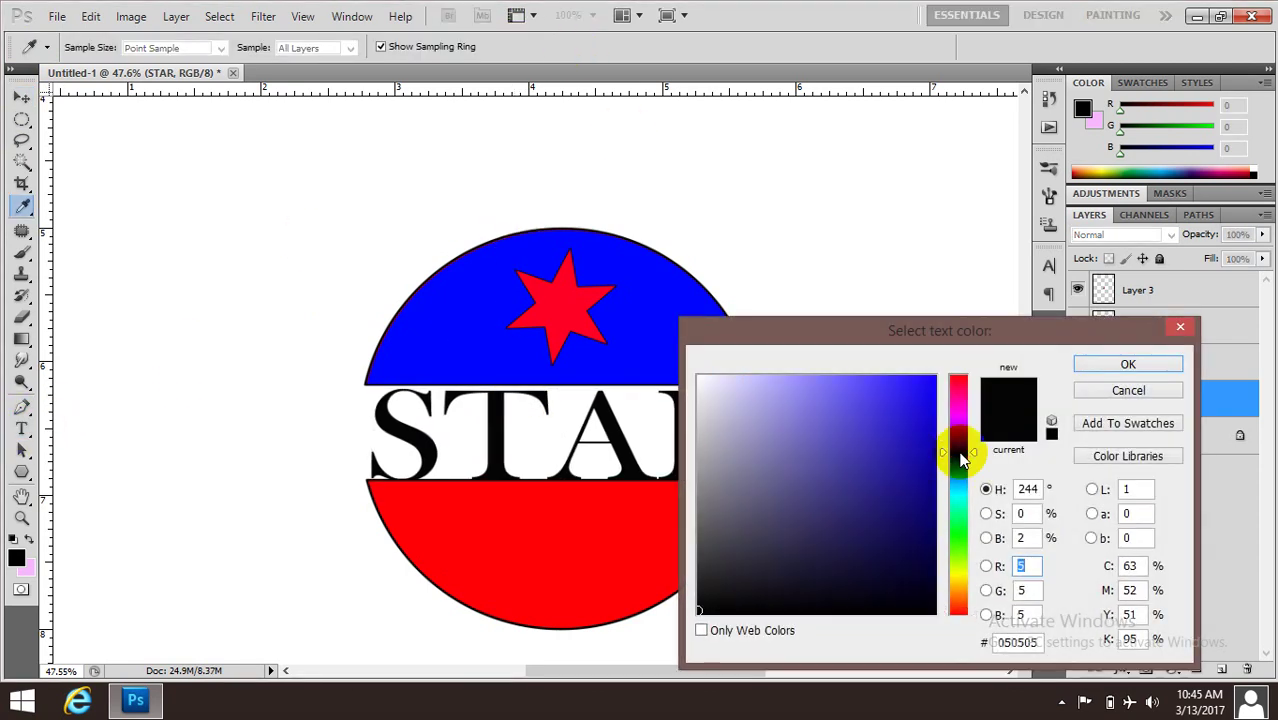
drag(884, 400, 937, 374)
click(1128, 366)
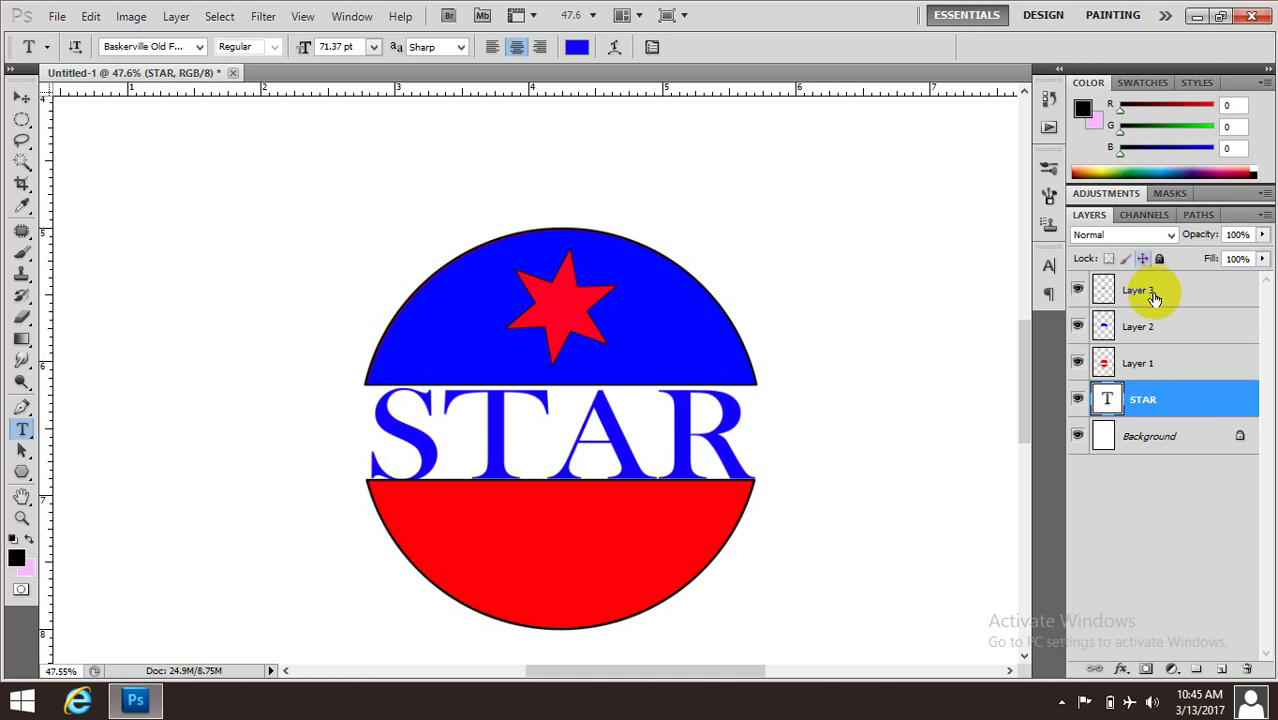
Select Layer 3 through STAR and rotate them together about 33° counter-clockwise.
click(1154, 292)
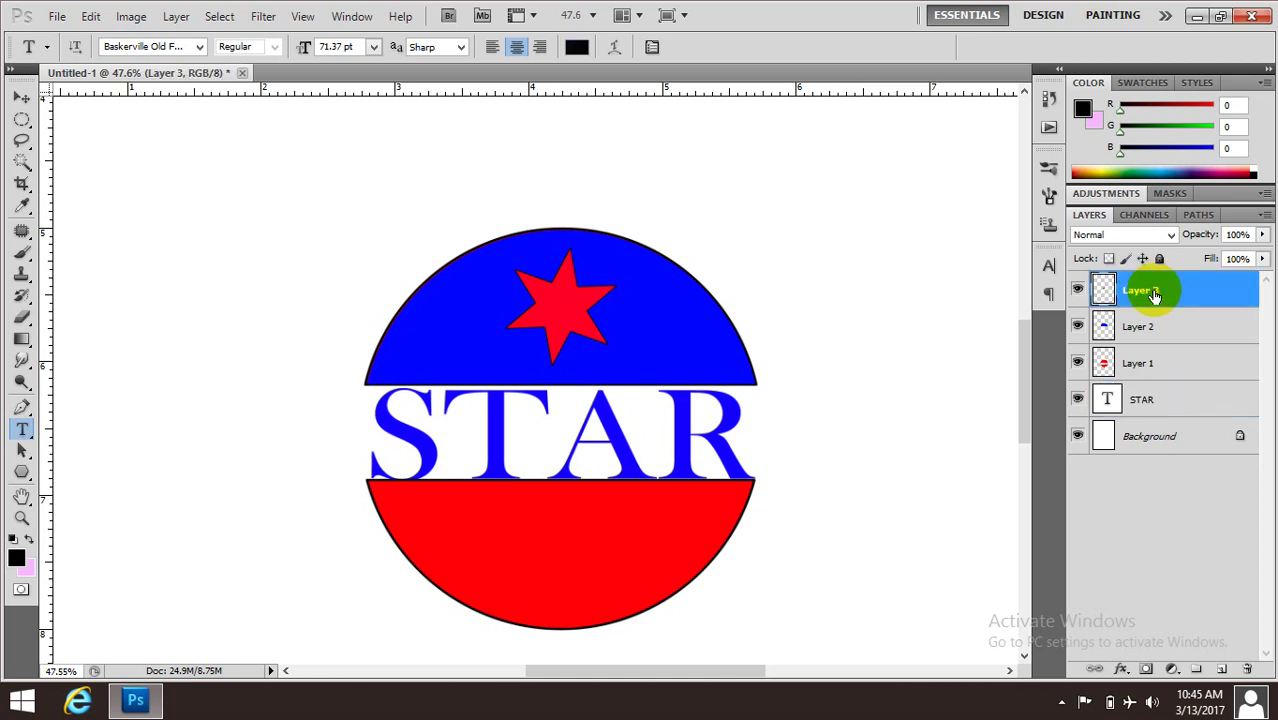
shift+click(1160, 405)
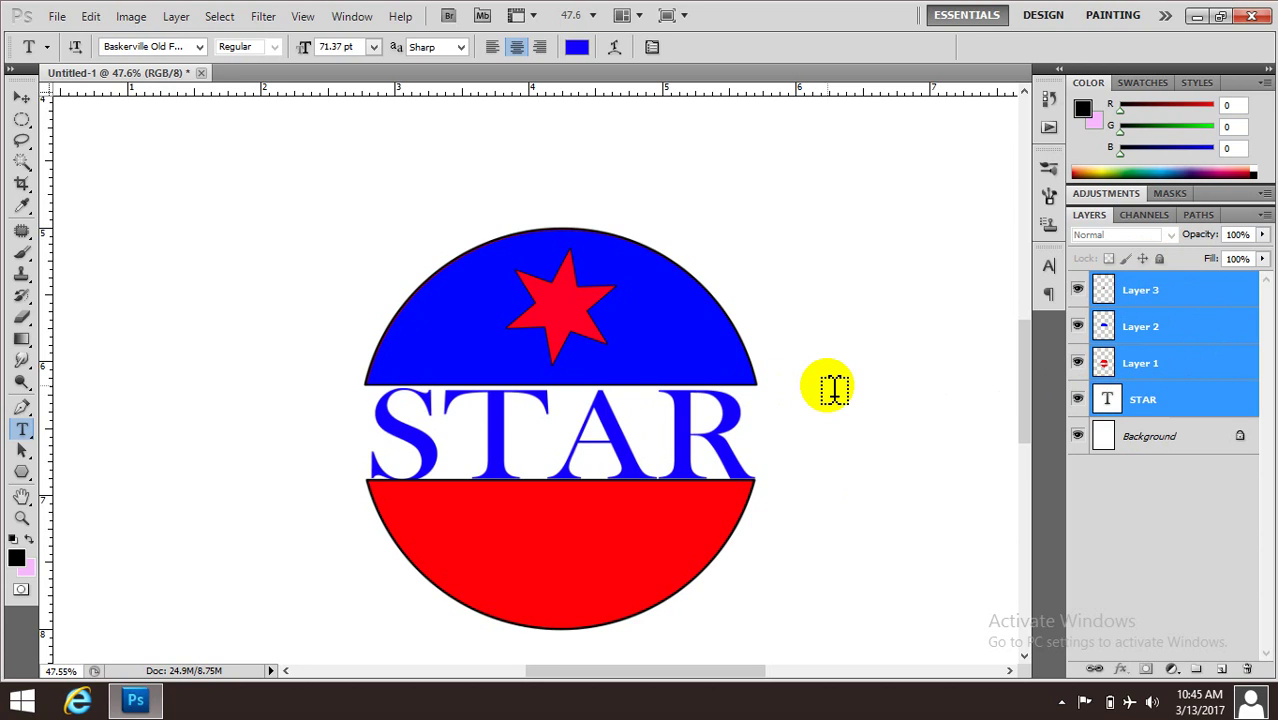
key(ctrl+t)
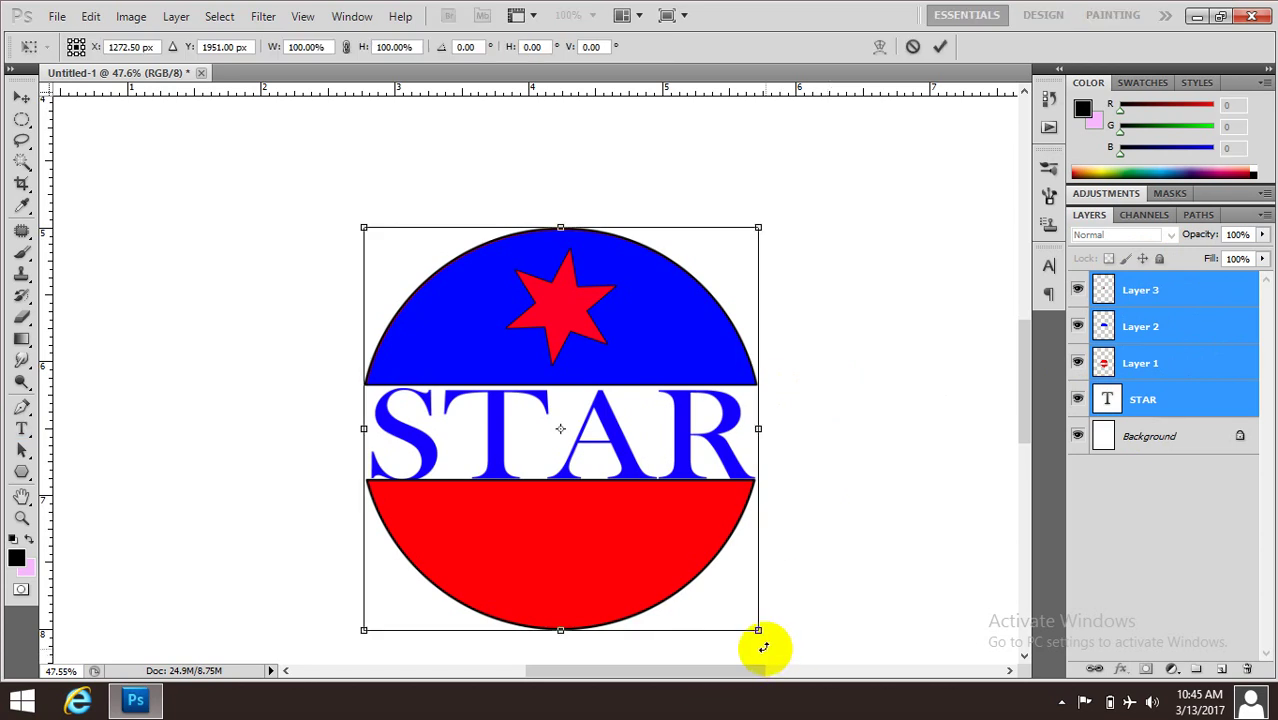
drag(777, 642, 854, 494)
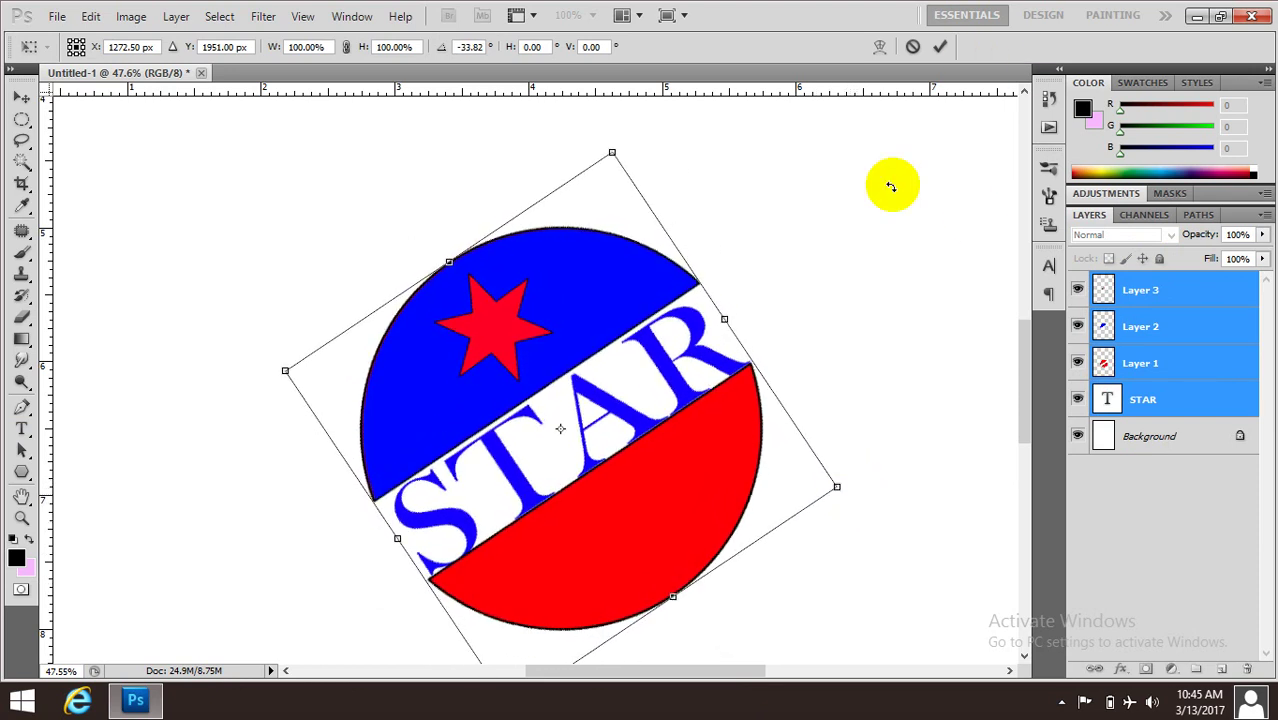
click(942, 48)
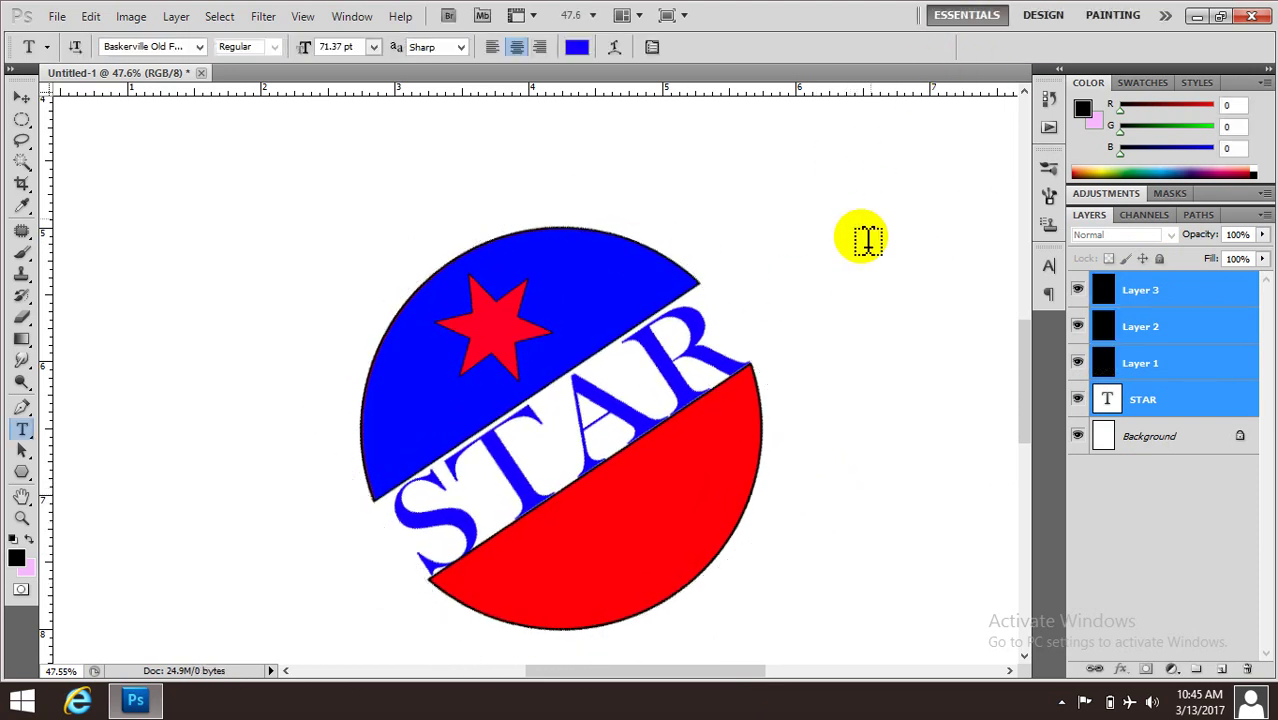
scroll(830, 360, down, 3)
scroll(833, 365, down, 2)
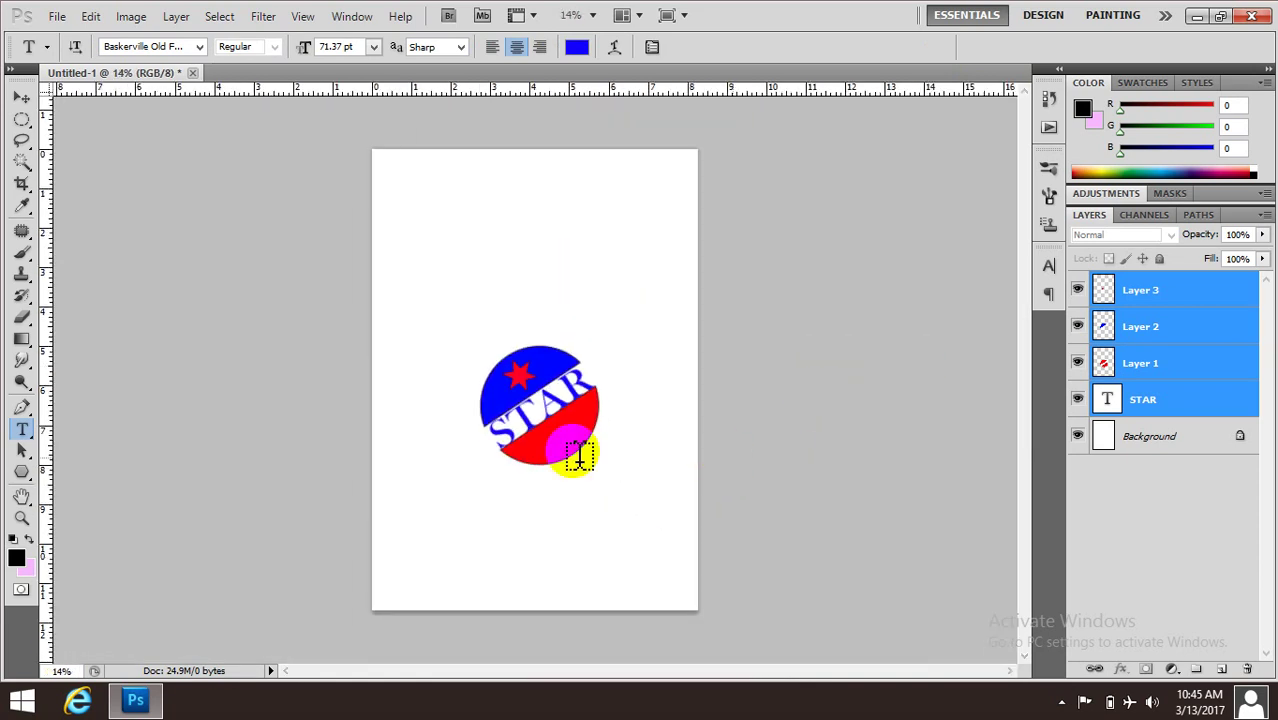
scroll(571, 448, up, 1)
scroll(579, 456, down, 1)
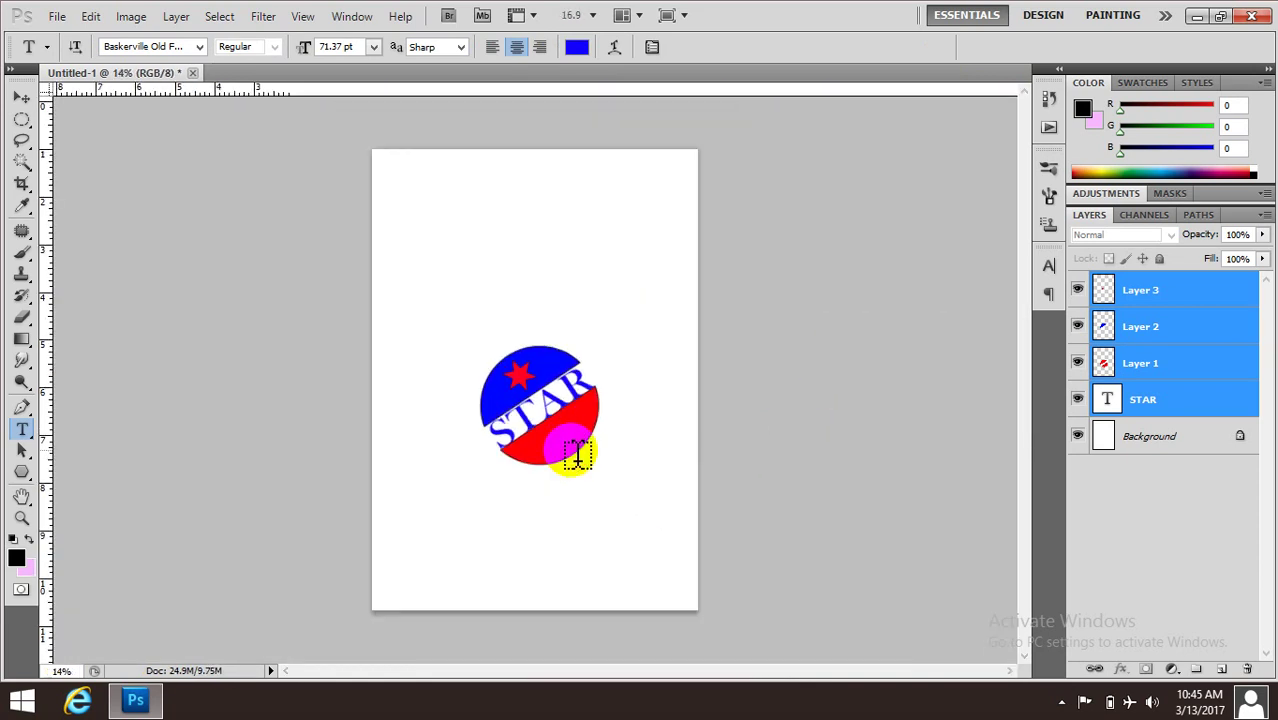
Make the Background layer active and browse the Open dialog to the New Volume (H:) drive.
click(1162, 436)
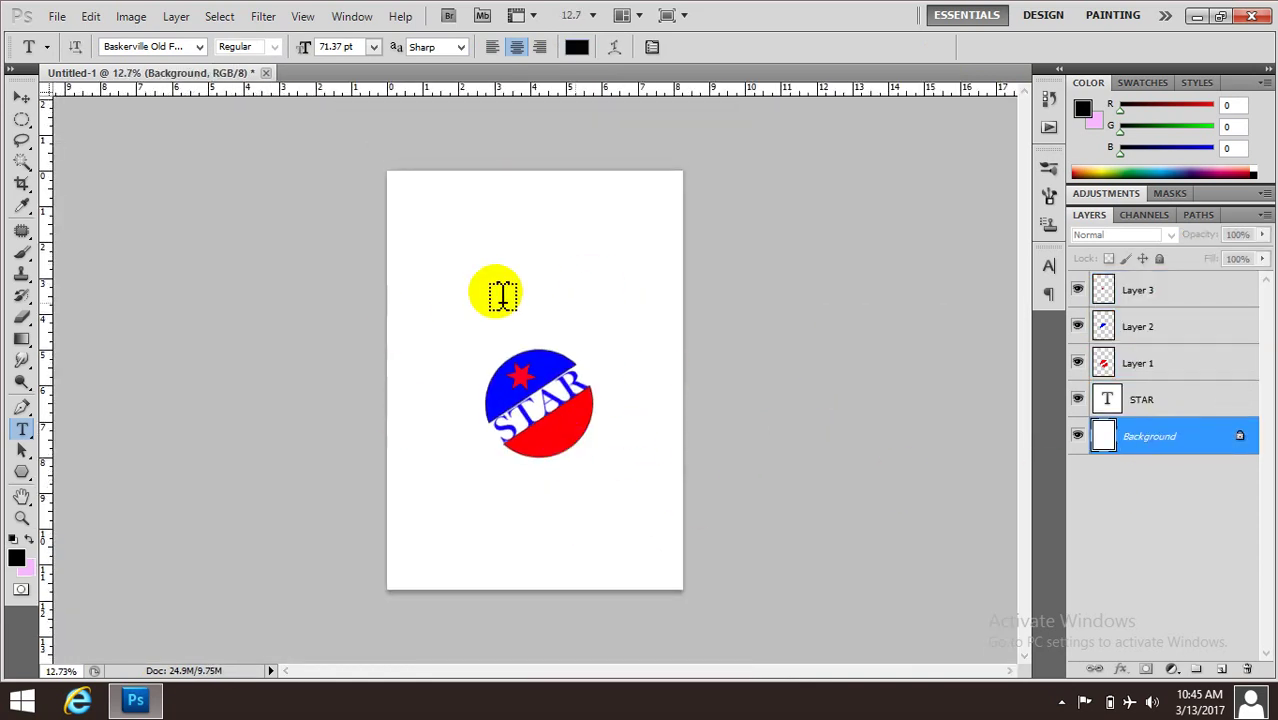
click(57, 17)
click(75, 33)
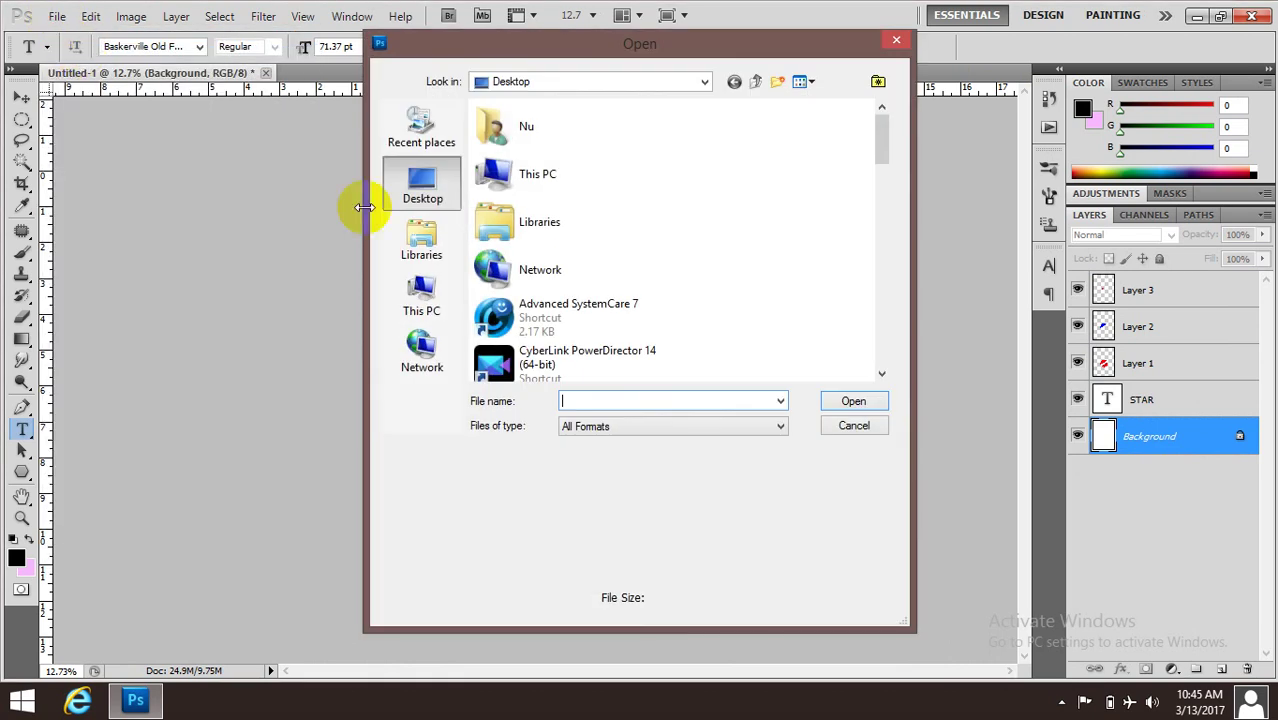
click(440, 292)
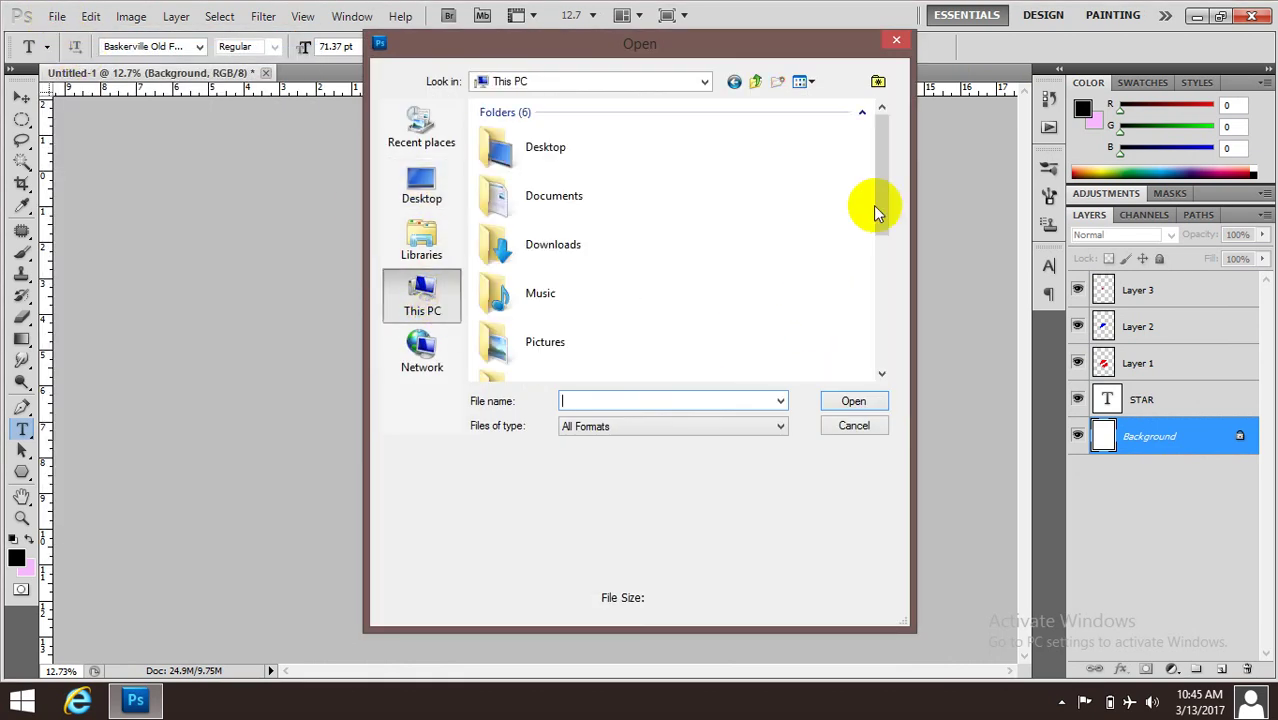
drag(876, 213, 880, 362)
double_click(600, 345)
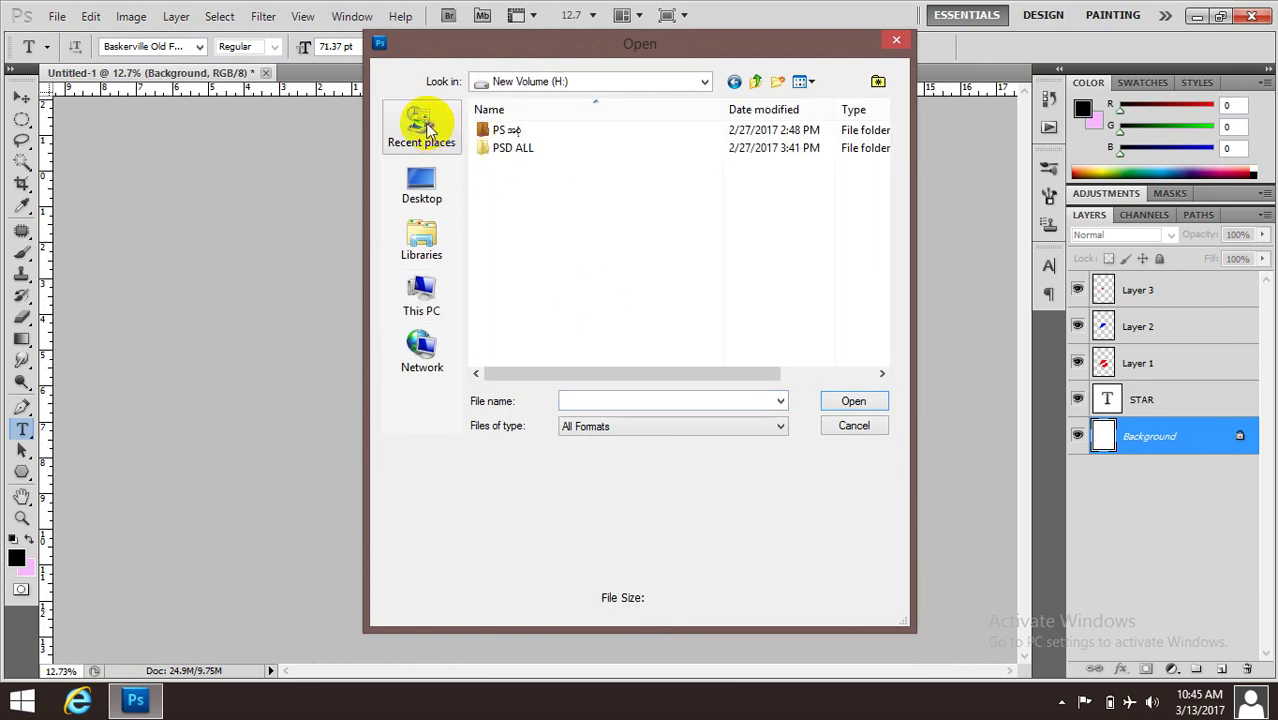
Open clean_home_sky-wide from the PS > 1 Background > Background folder.
double_click(500, 130)
double_click(508, 130)
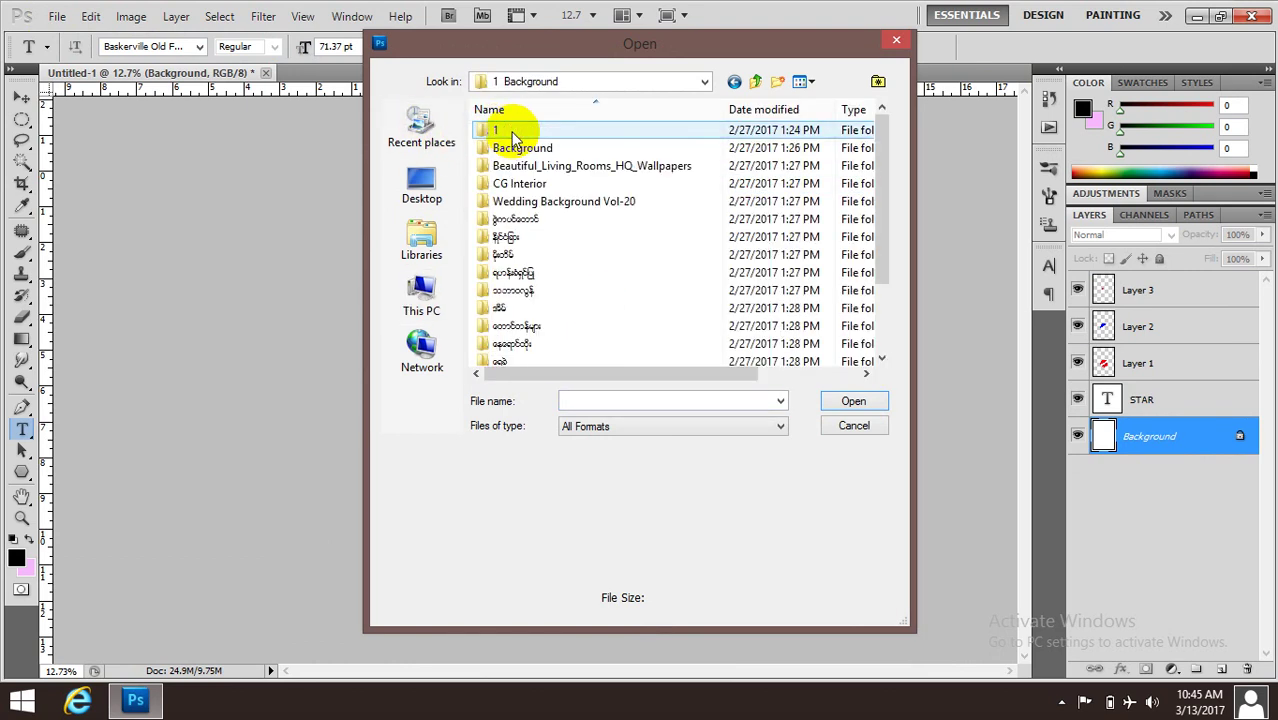
double_click(525, 147)
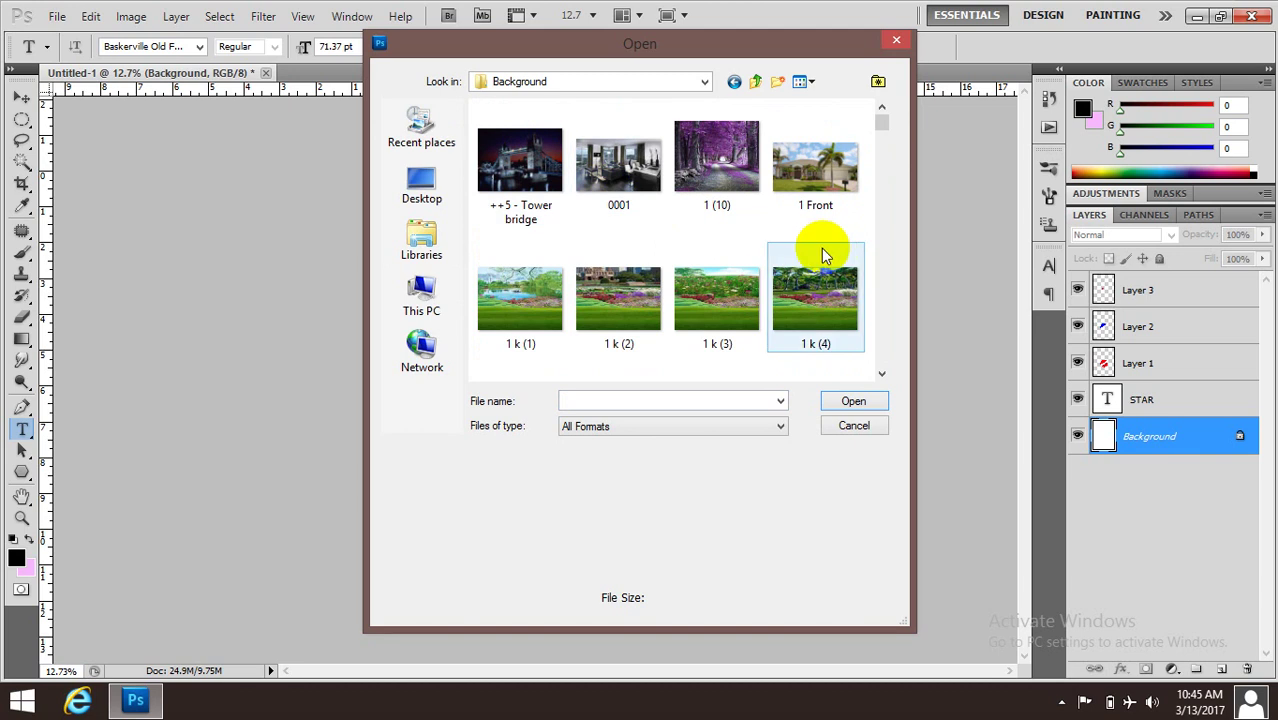
drag(884, 130, 884, 213)
click(717, 178)
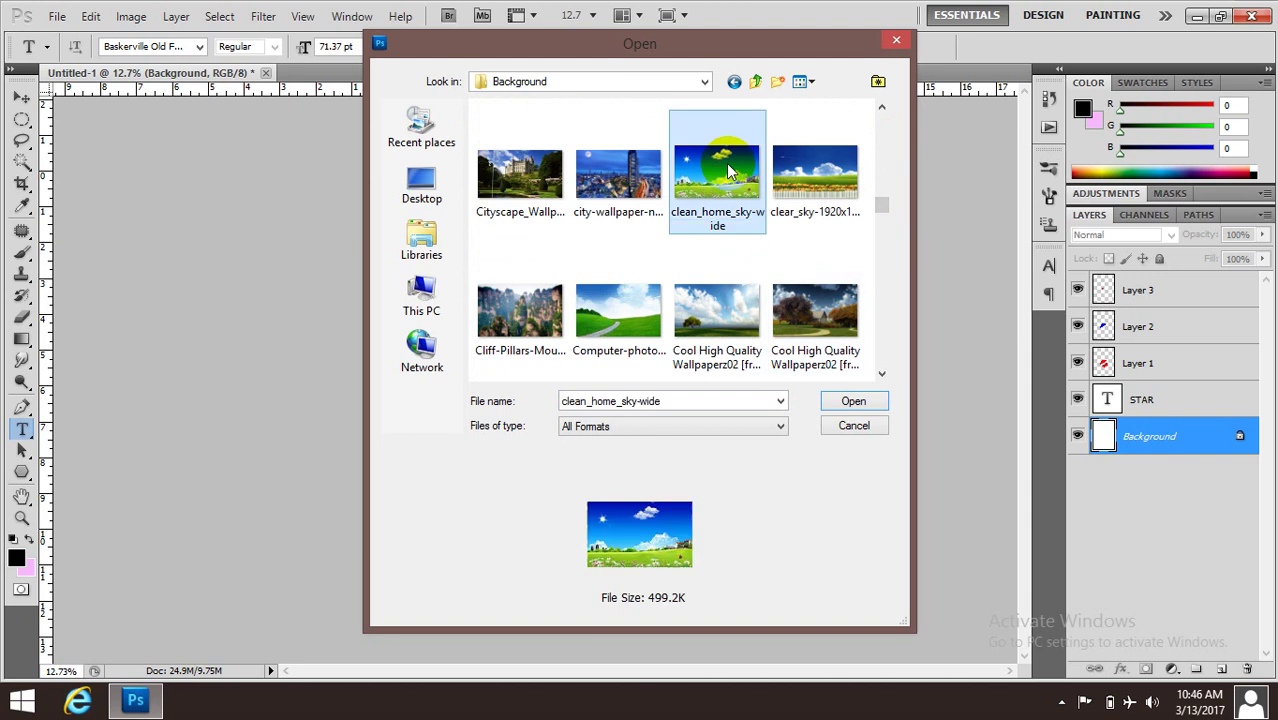
click(849, 400)
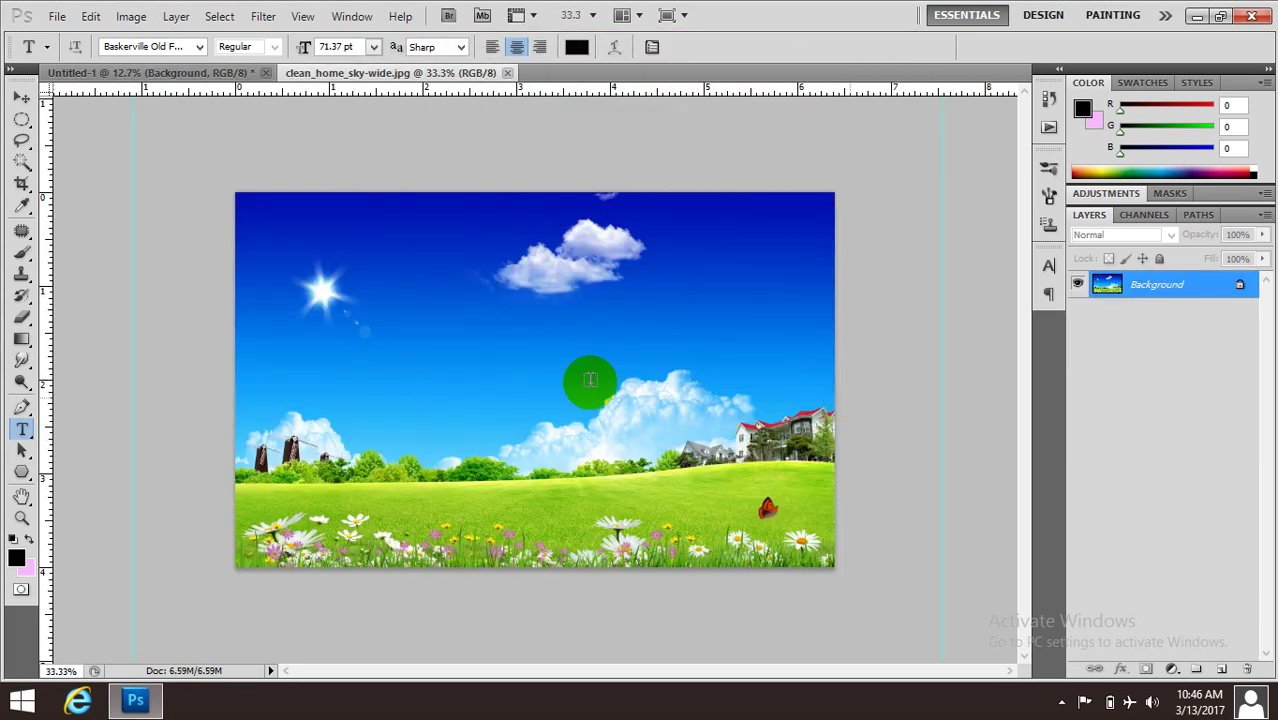
Copy the sky photo into Untitled-1 as a new layer and close the sky document.
click(21, 97)
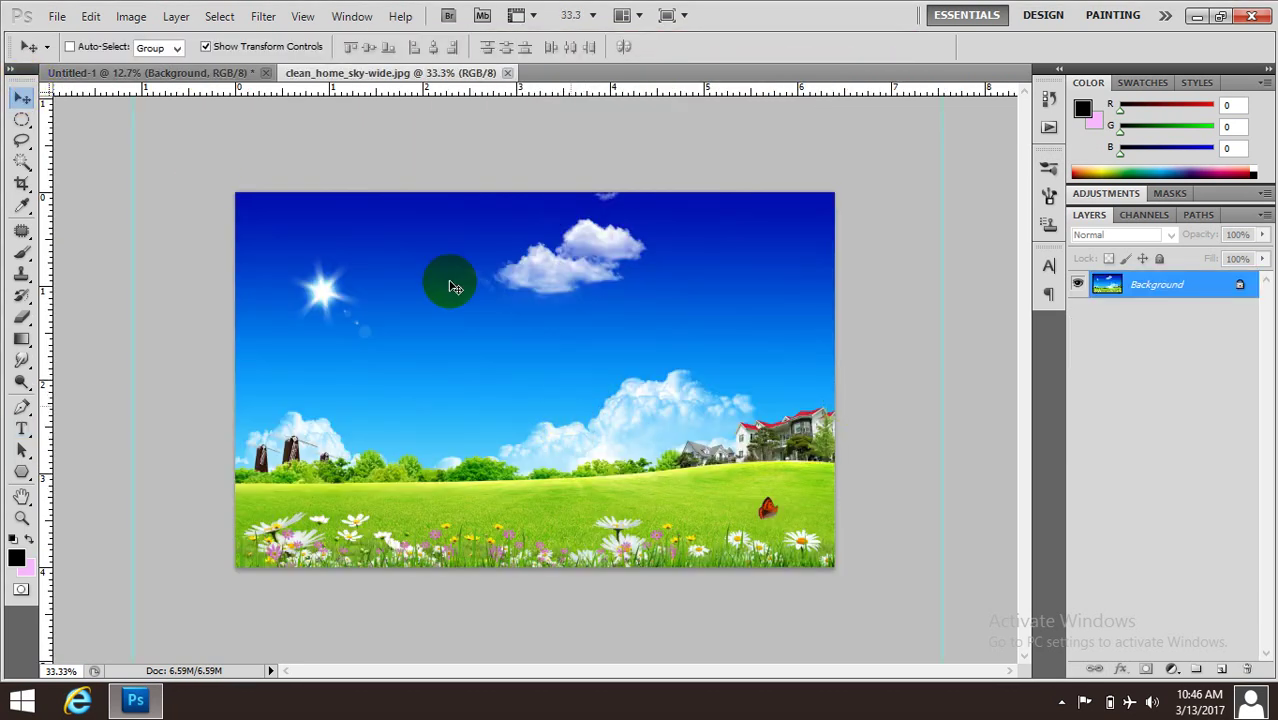
drag(362, 88, 842, 246)
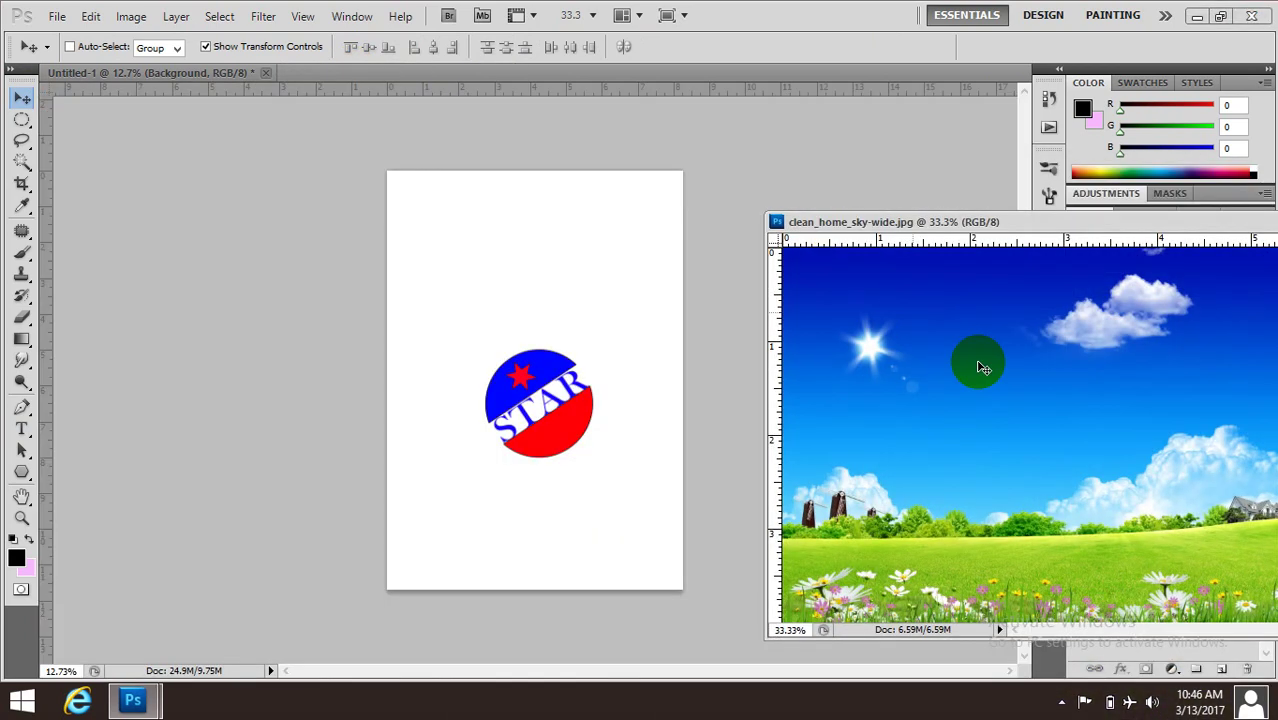
drag(1005, 398, 543, 285)
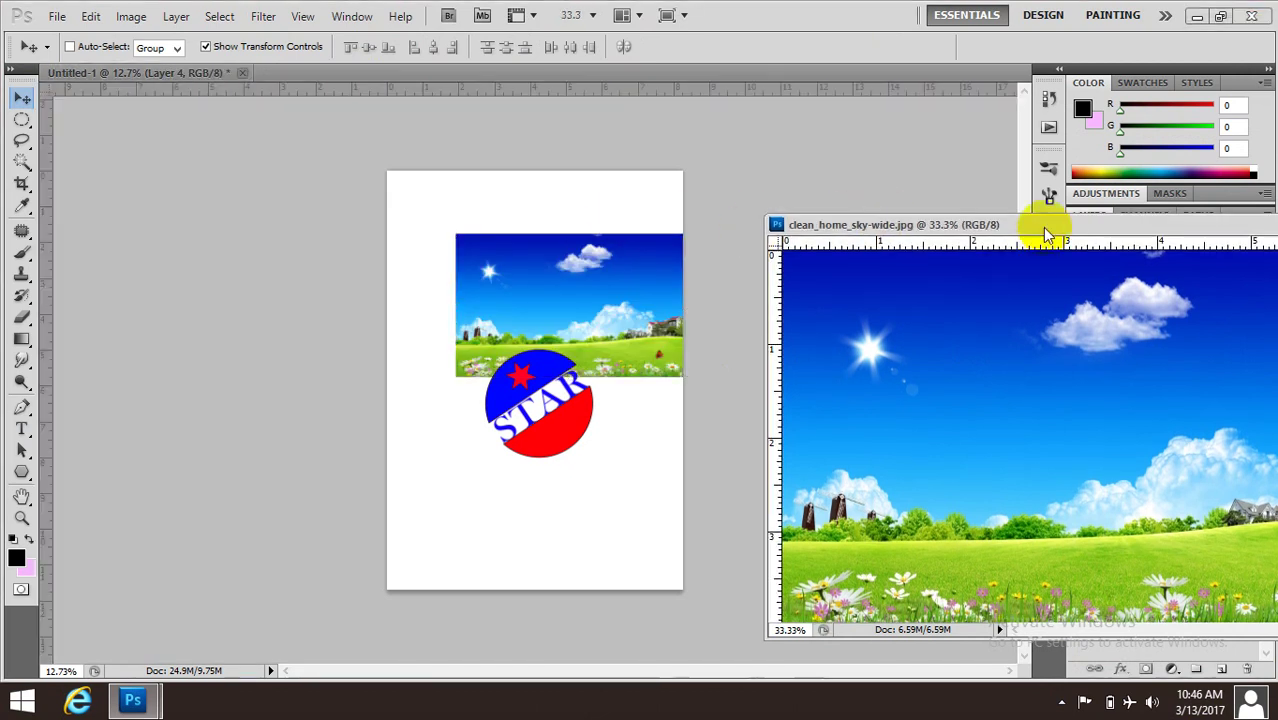
drag(955, 225, 668, 192)
click(1090, 193)
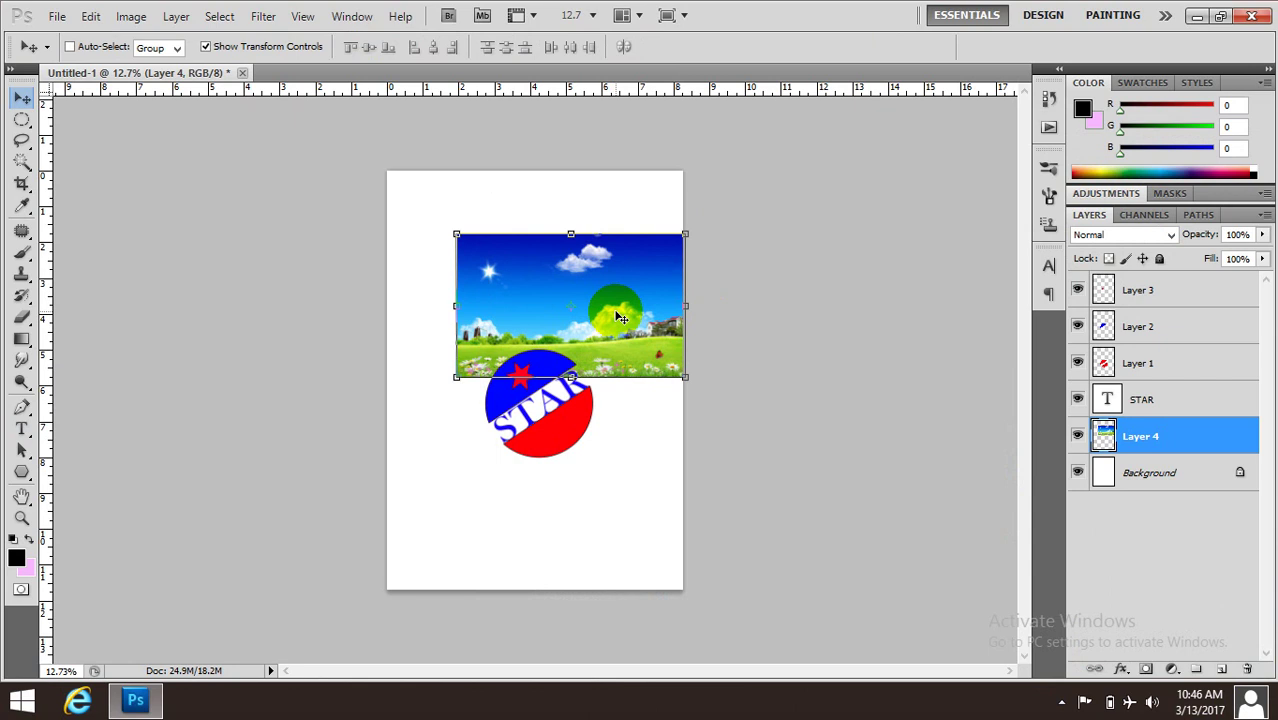
Enlarge the sky layer to cover the whole page and shift it lower.
drag(685, 374, 1100, 695)
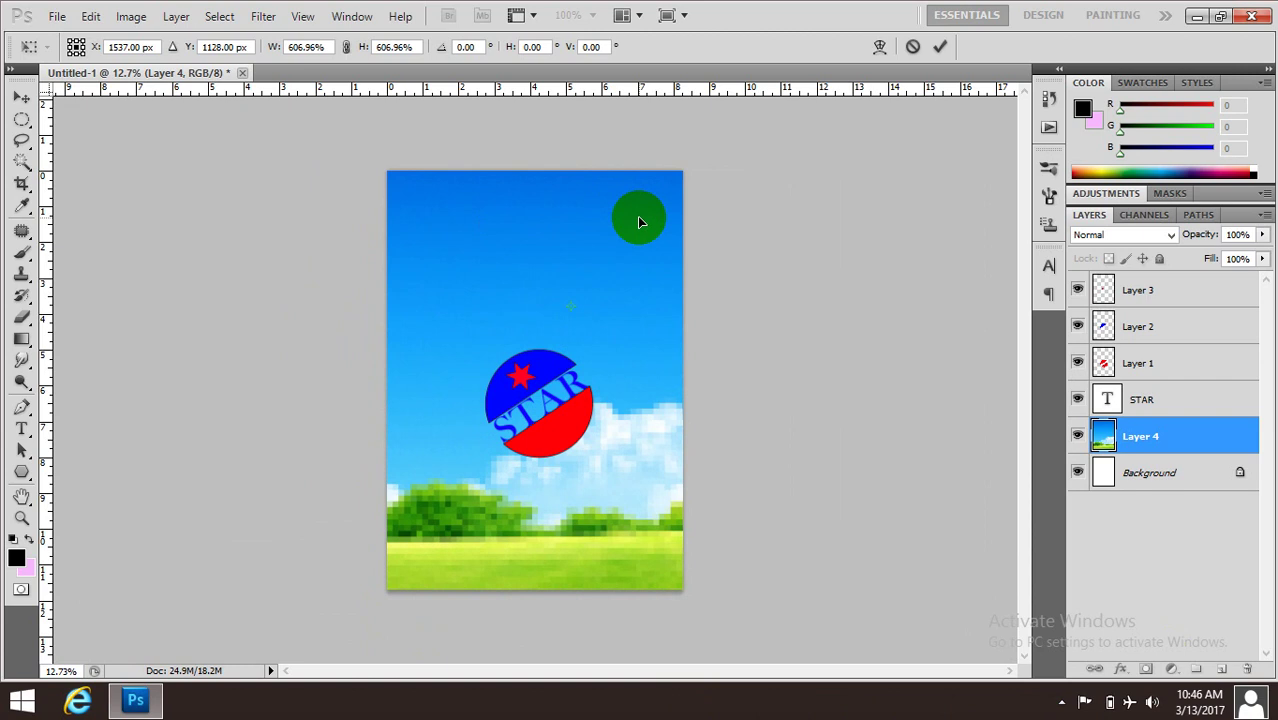
click(936, 52)
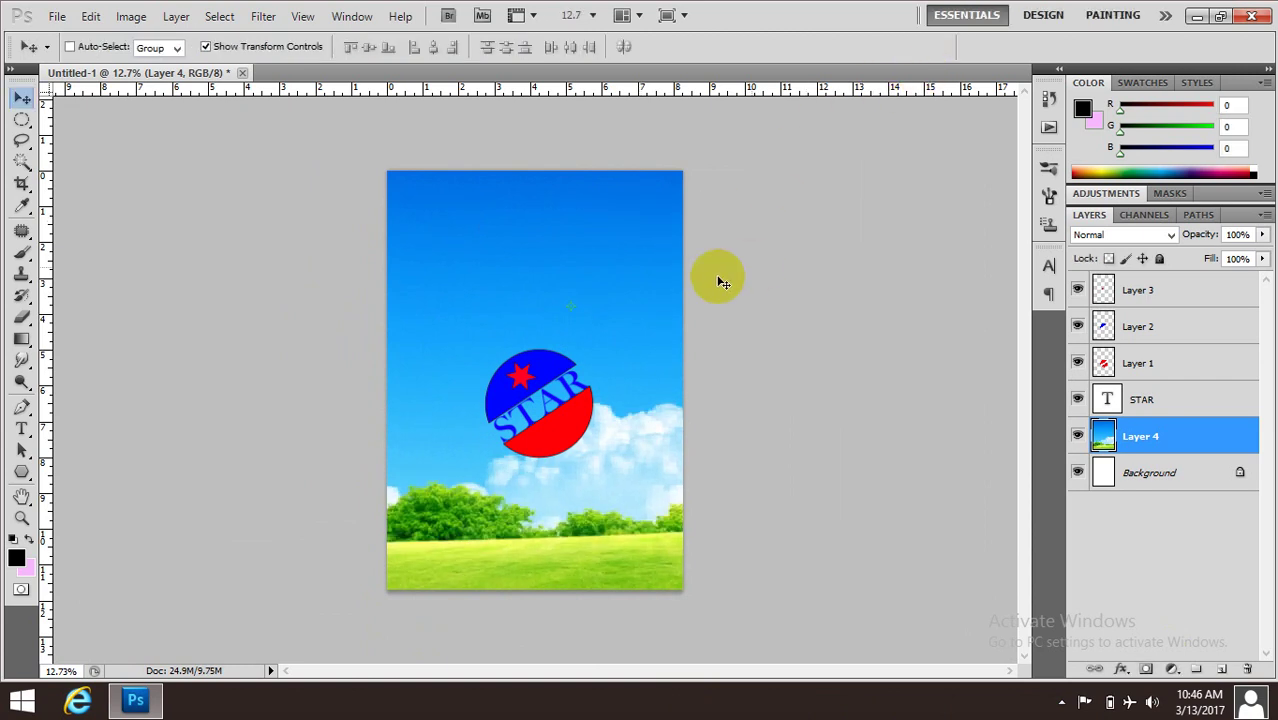
drag(590, 257, 567, 458)
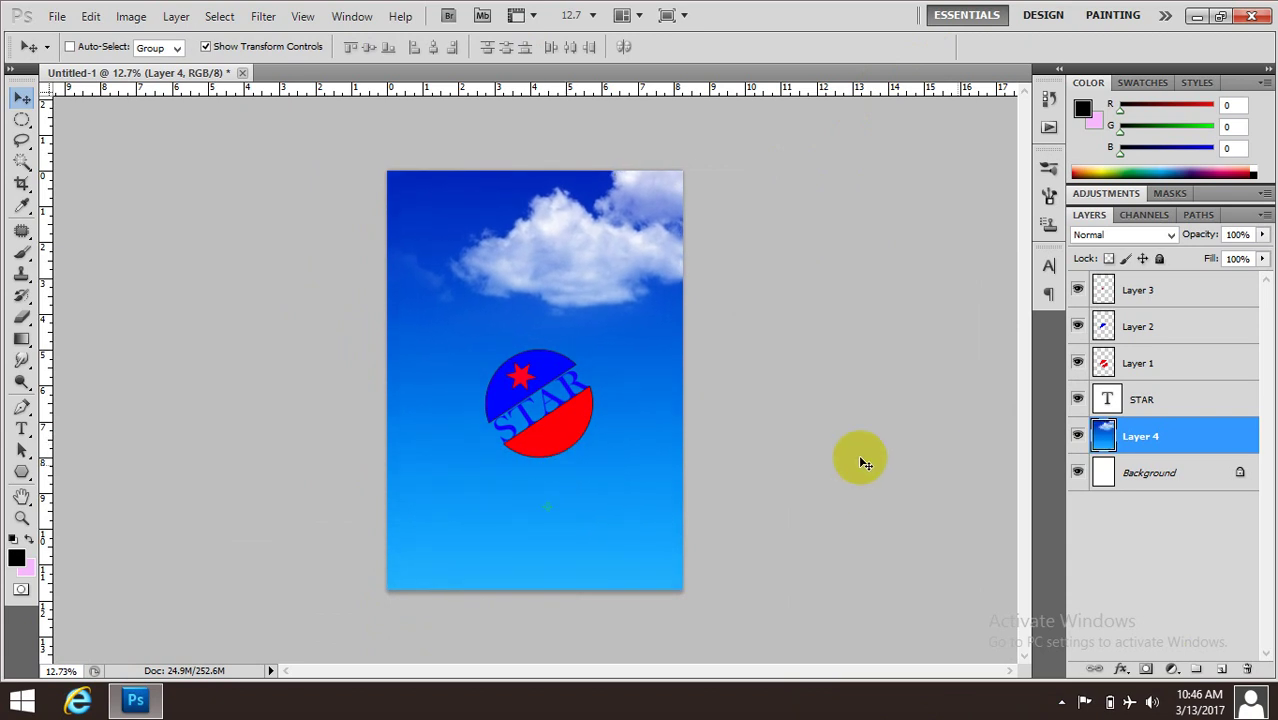
scroll(690, 446, up, 2)
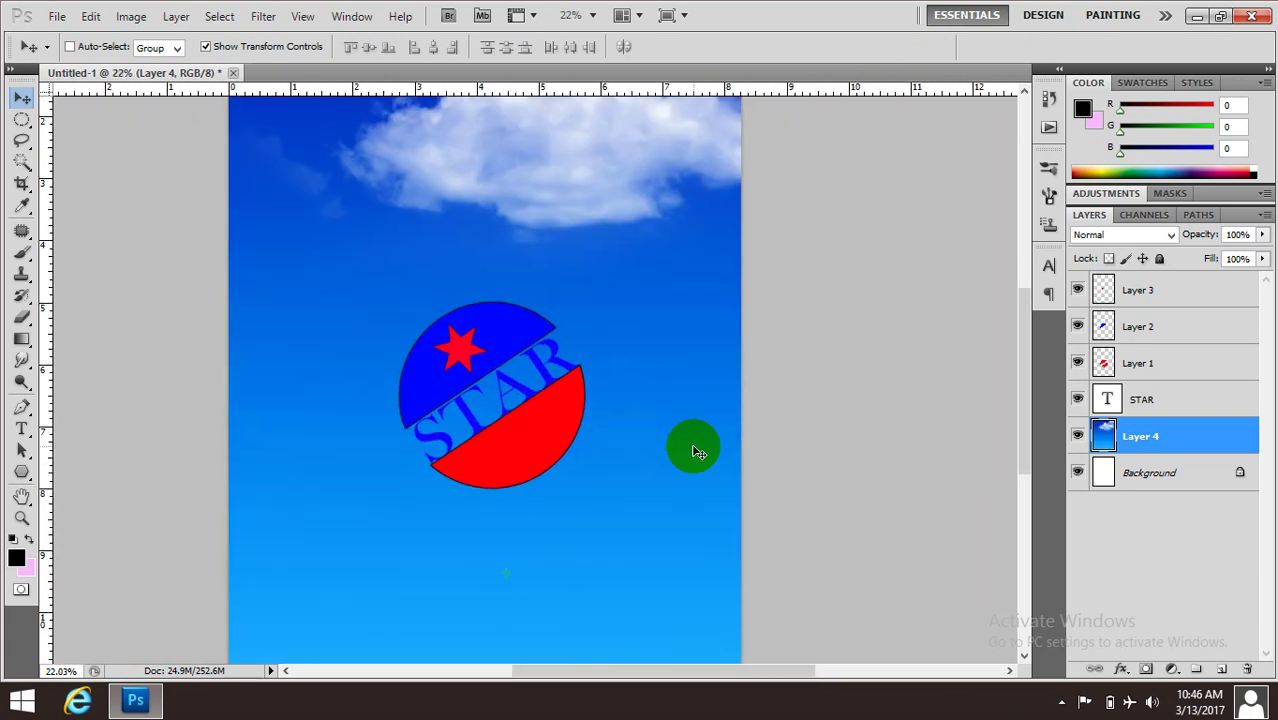
scroll(696, 449, down, 1)
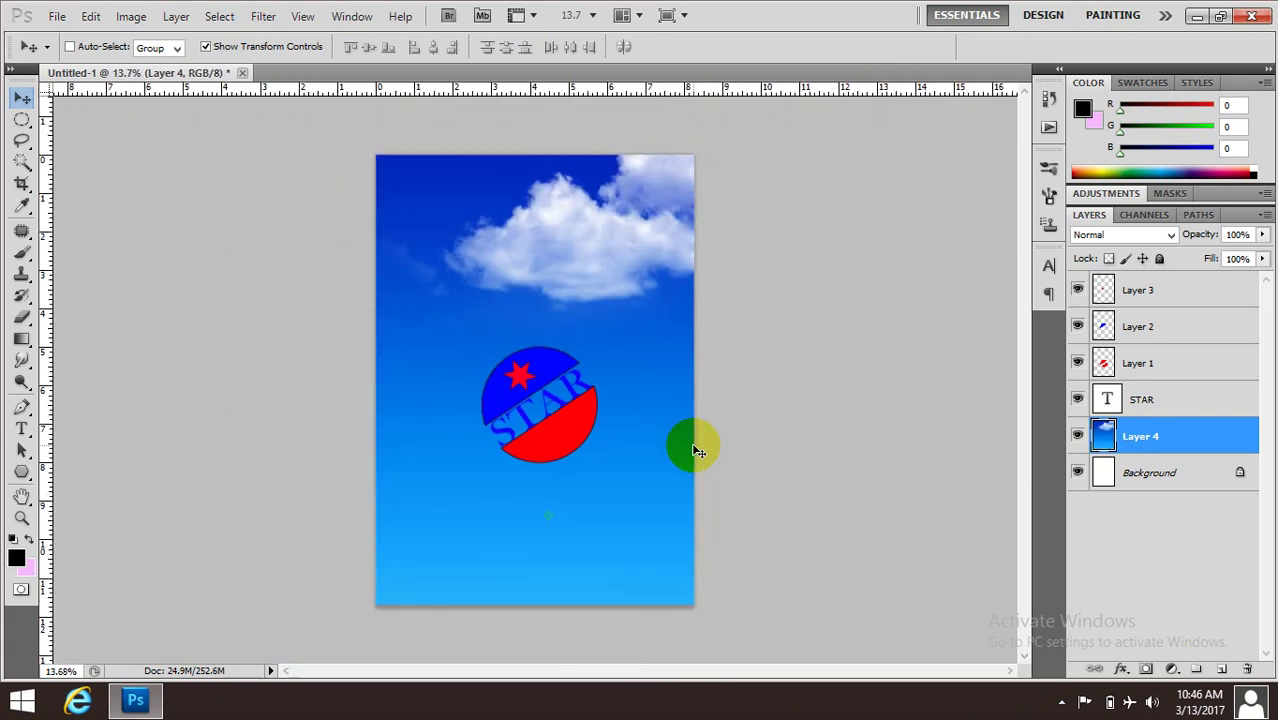
With Layer 3 active, flatten the image into a single Background layer.
click(1168, 292)
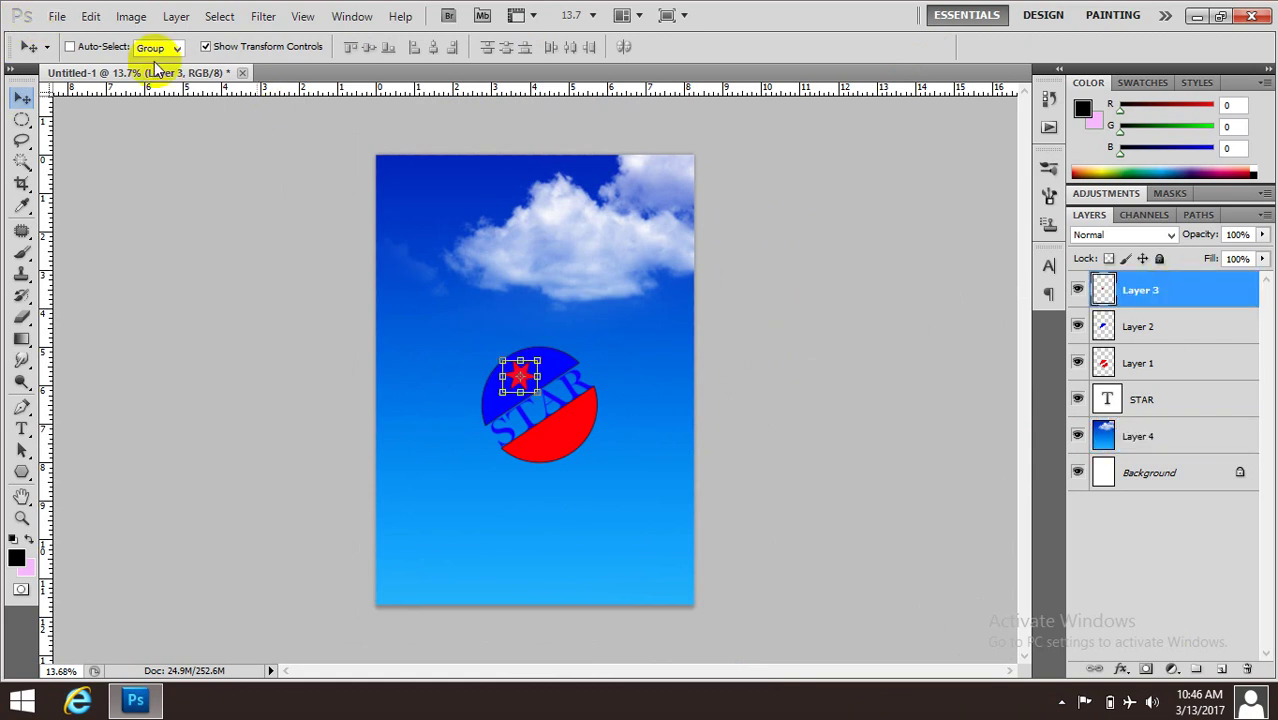
click(175, 16)
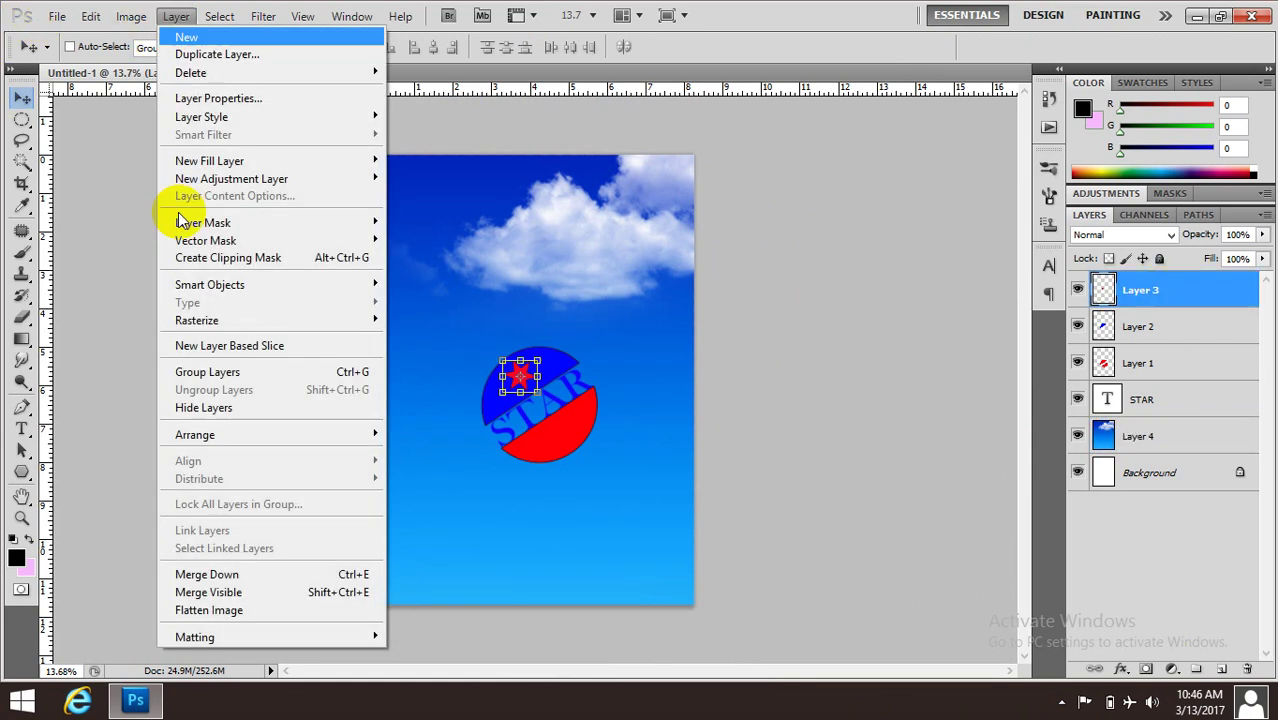
click(210, 610)
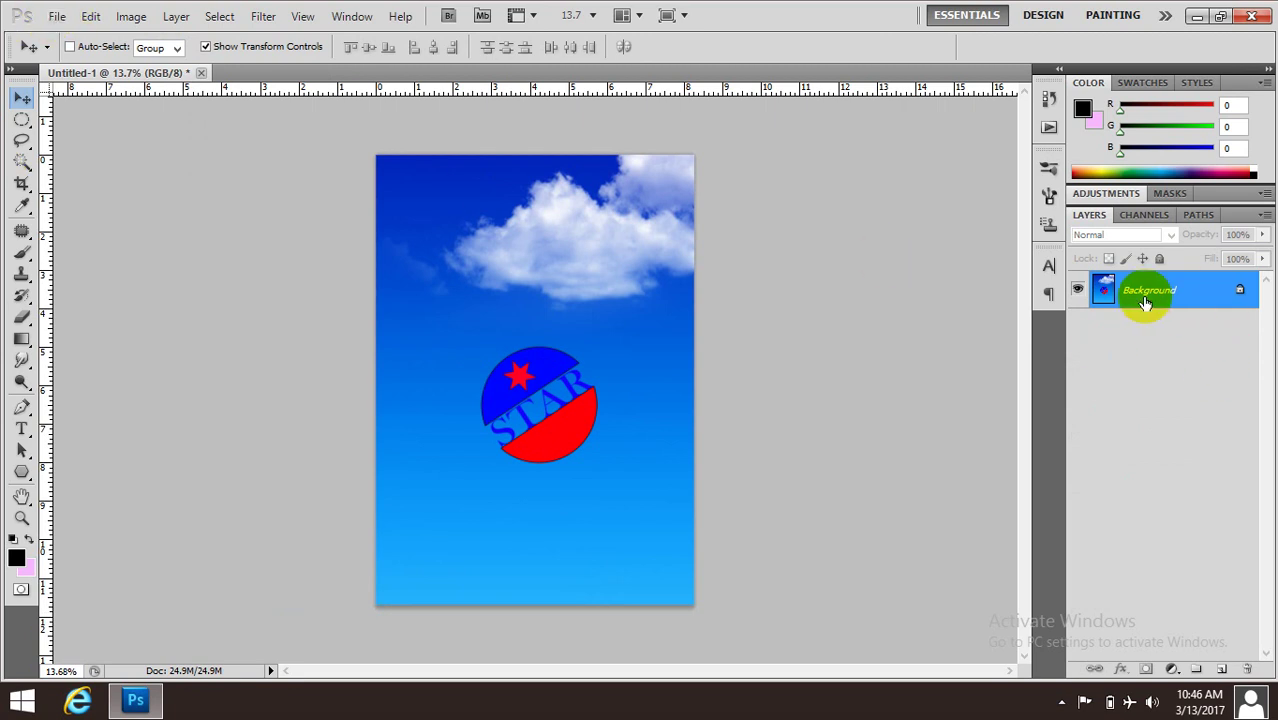
click(57, 17)
click(80, 304)
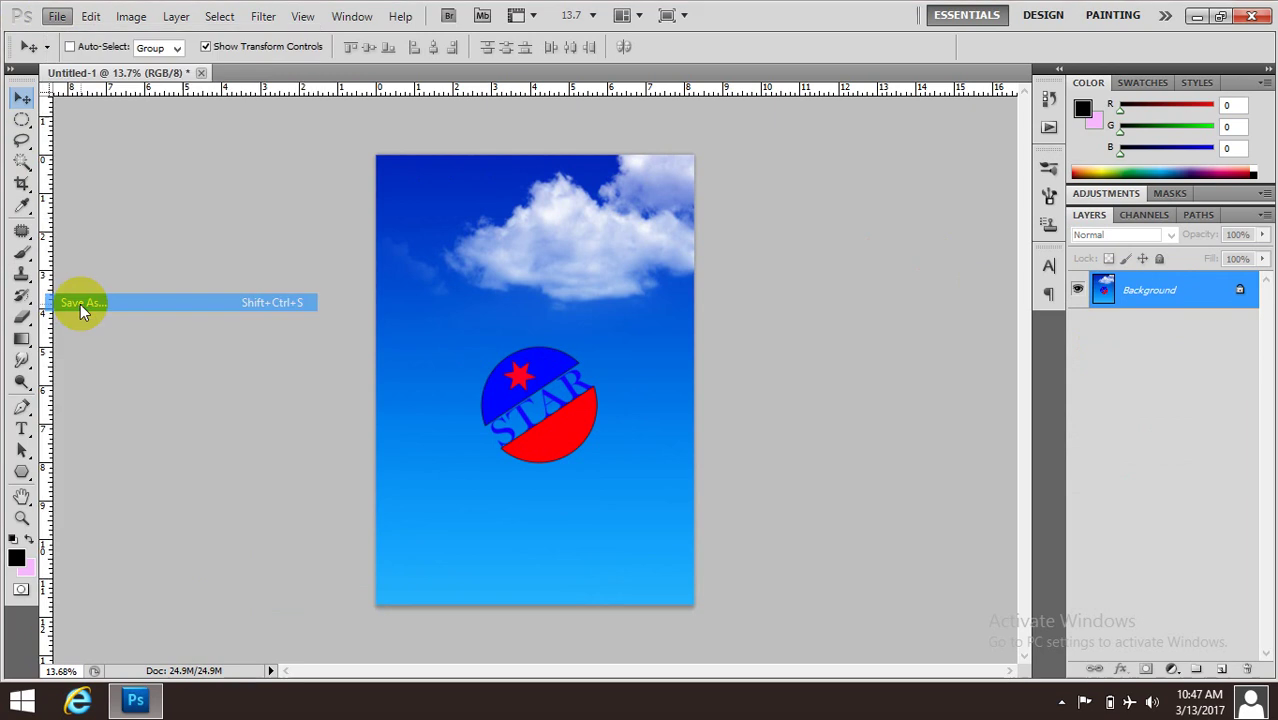
Save the image to the Desktop as a JPEG named Untitled-1.
click(395, 175)
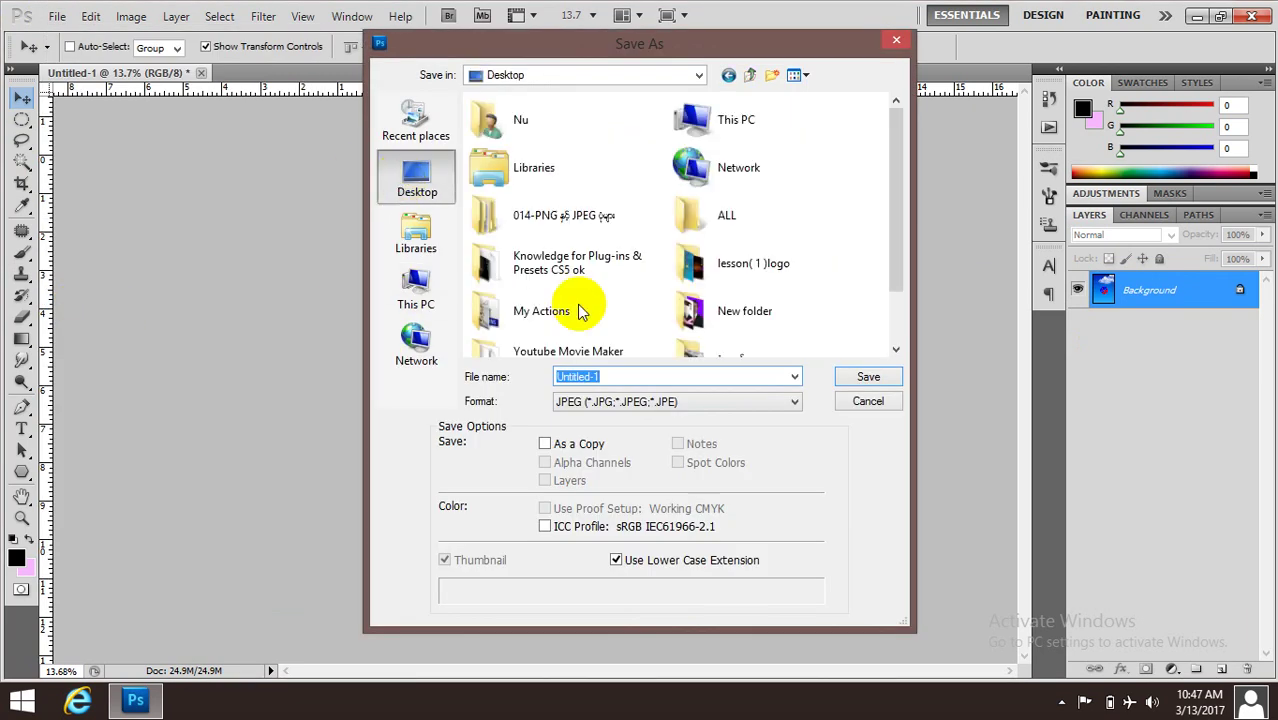
click(716, 404)
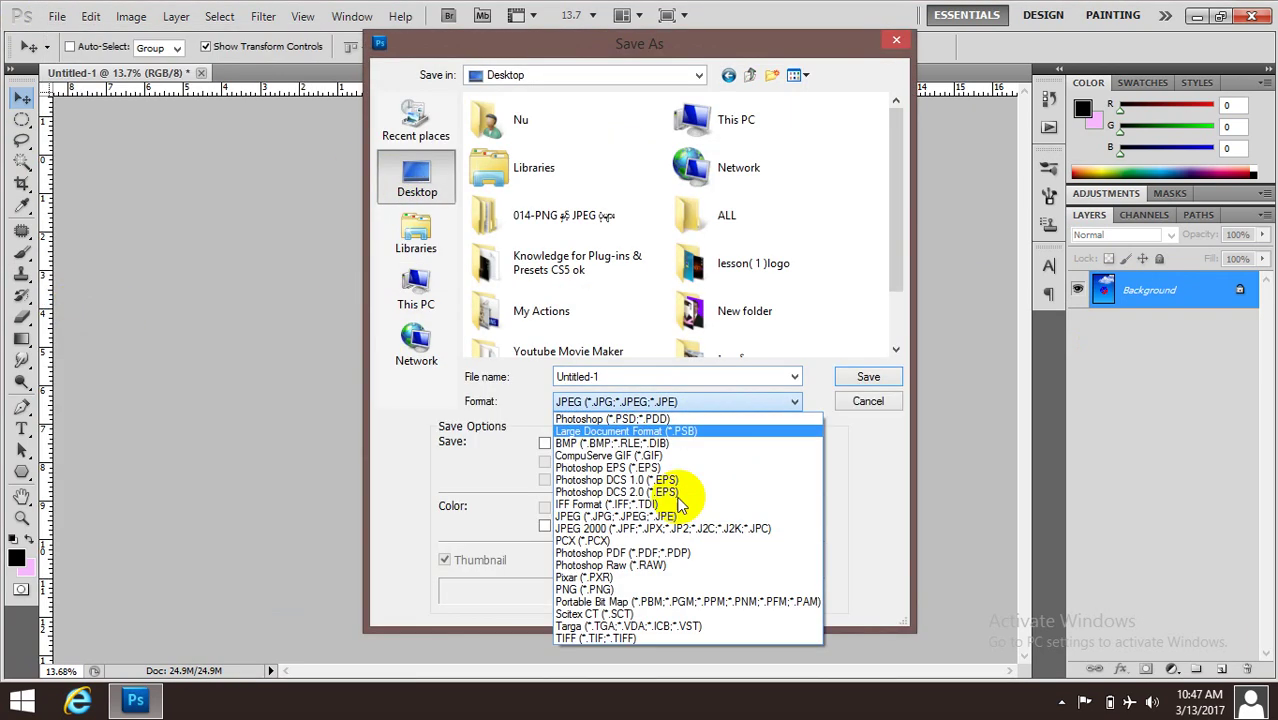
click(634, 516)
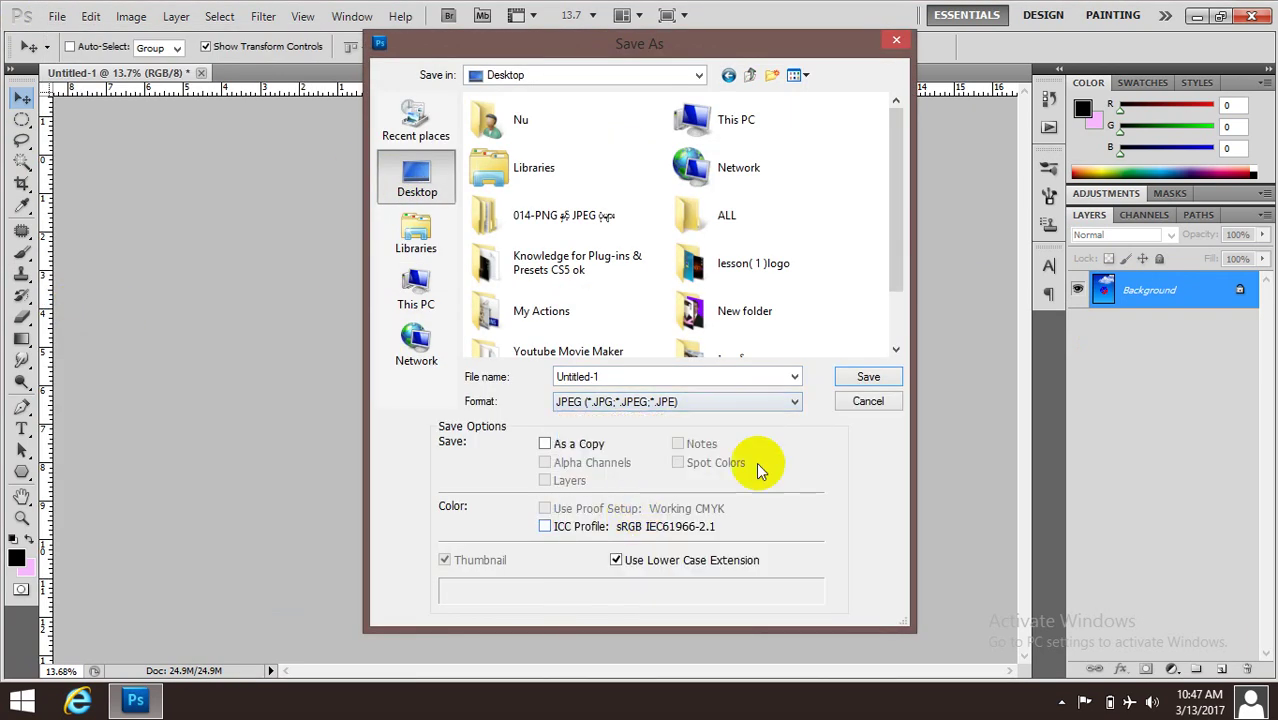
click(872, 376)
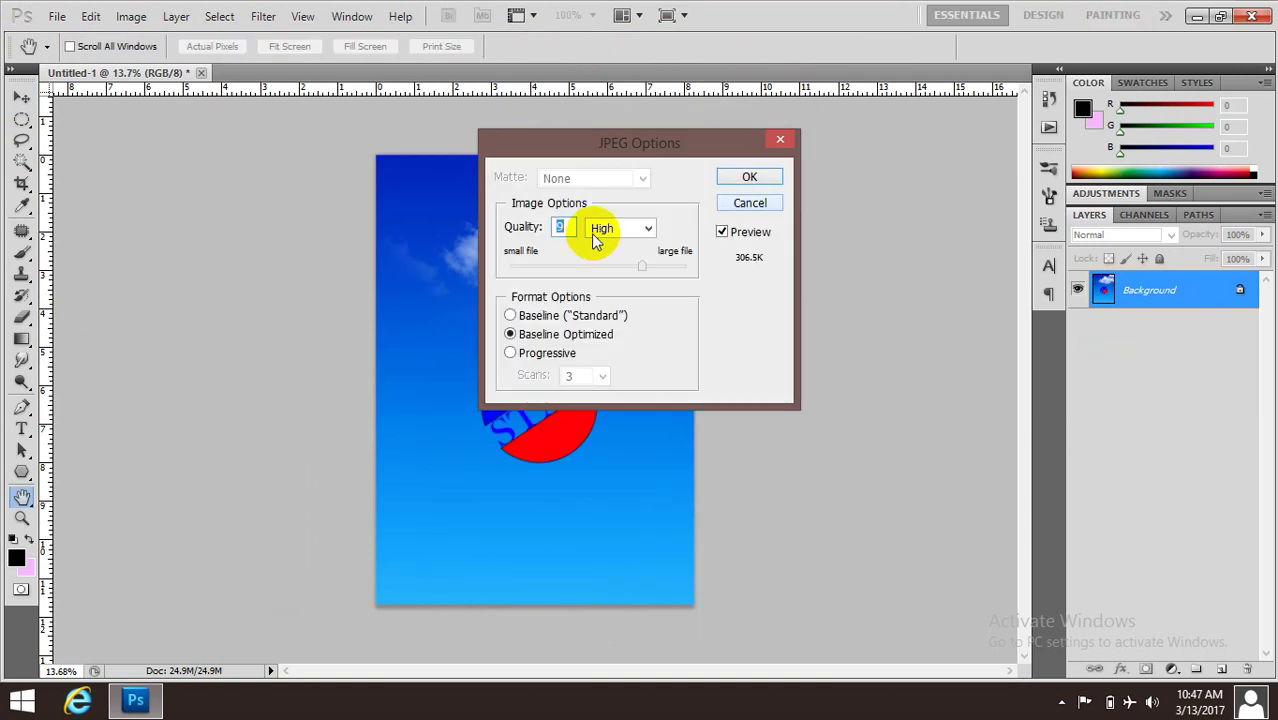
Set the JPEG quality to 12 (Maximum) and confirm.
click(537, 231)
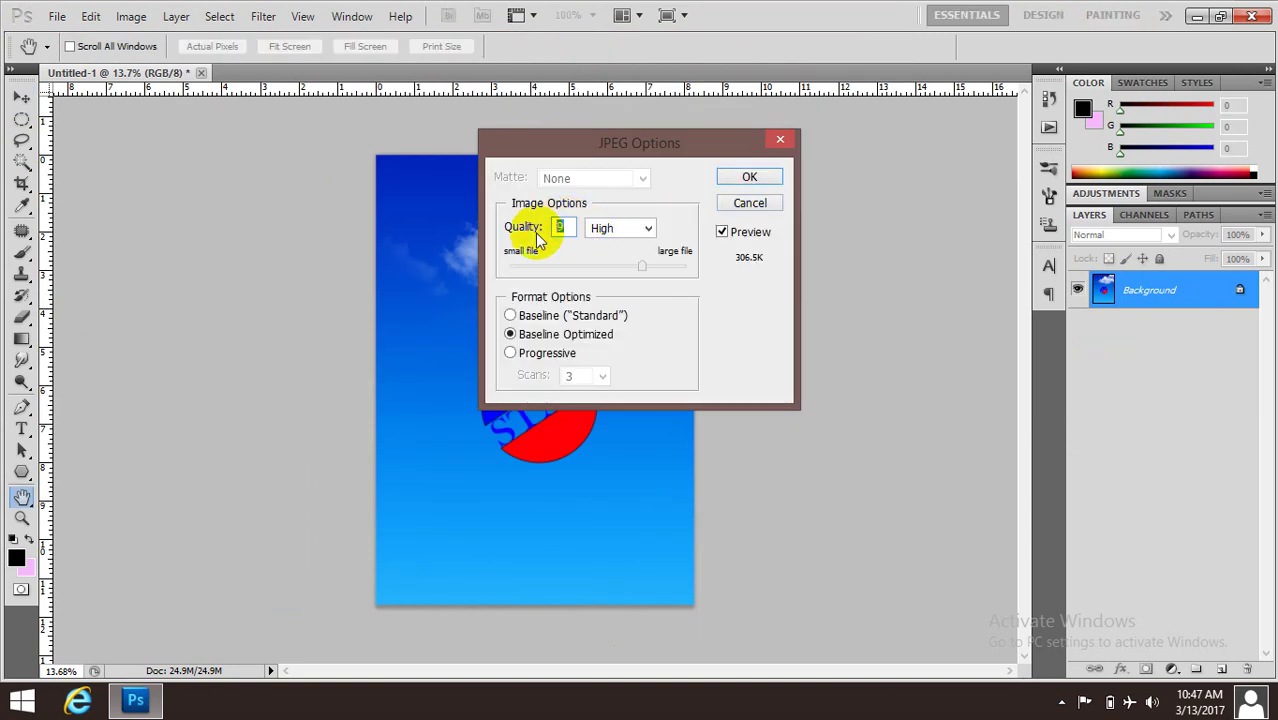
text(12)
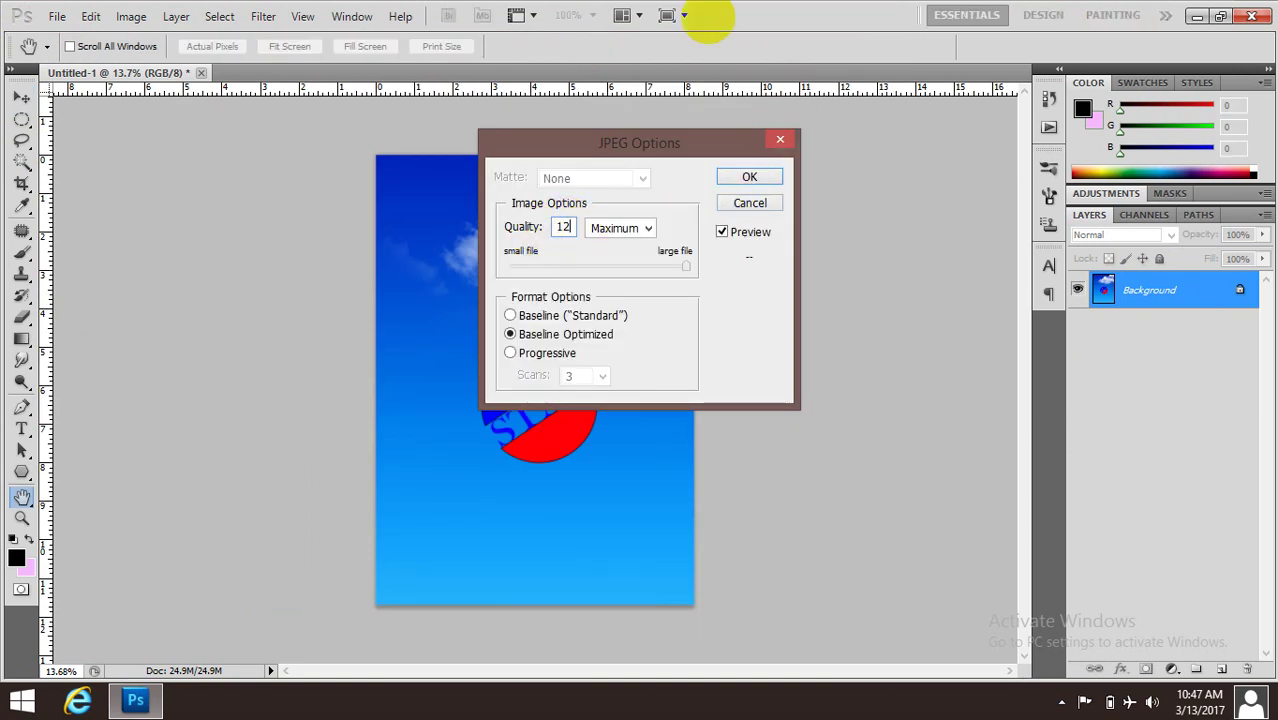
click(747, 177)
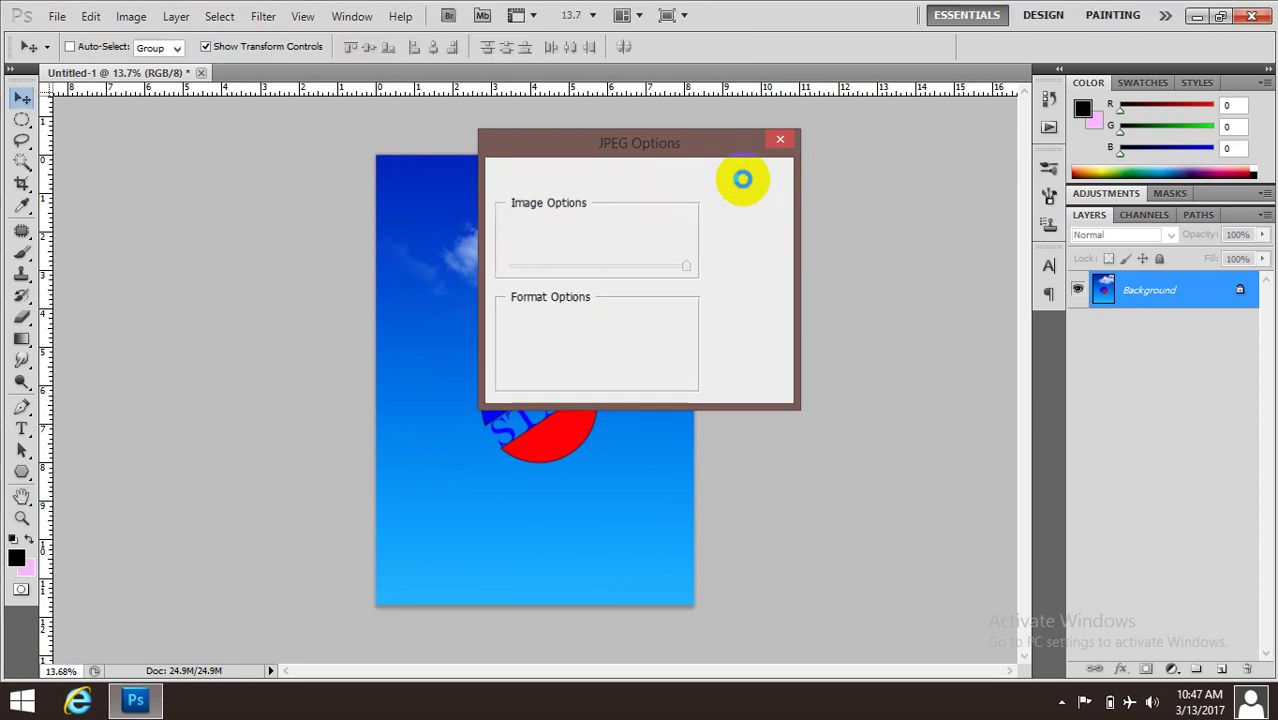